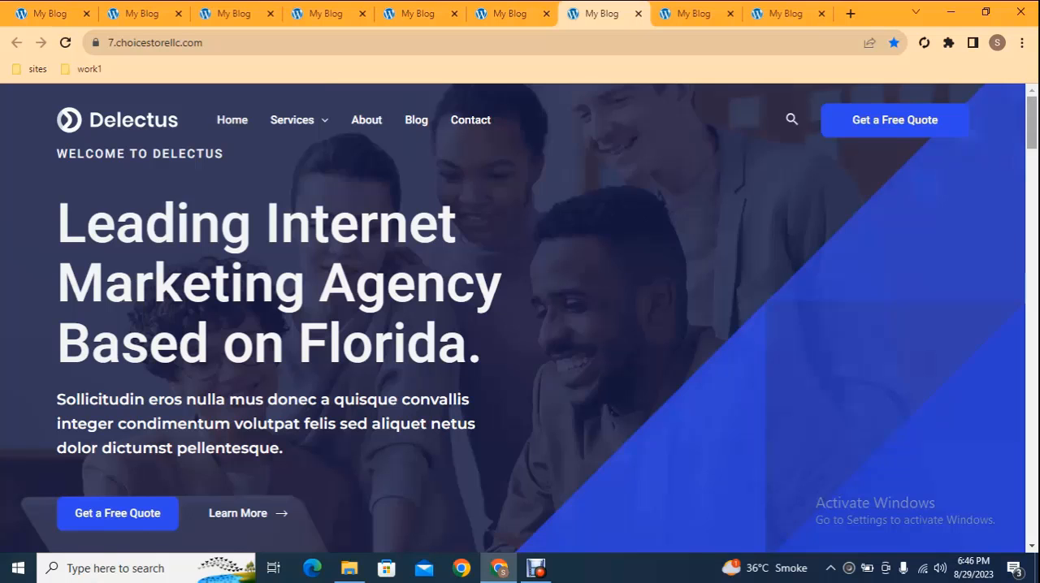
# Step: Examine the Delectus demo homepage, covering the Services submenu, service cards, awards, reviews, contact form and footer
pyautogui.scroll(-2, 1033, 132)
pyautogui.moveTo(1036, 130); pyautogui.dragTo(1035, 93)
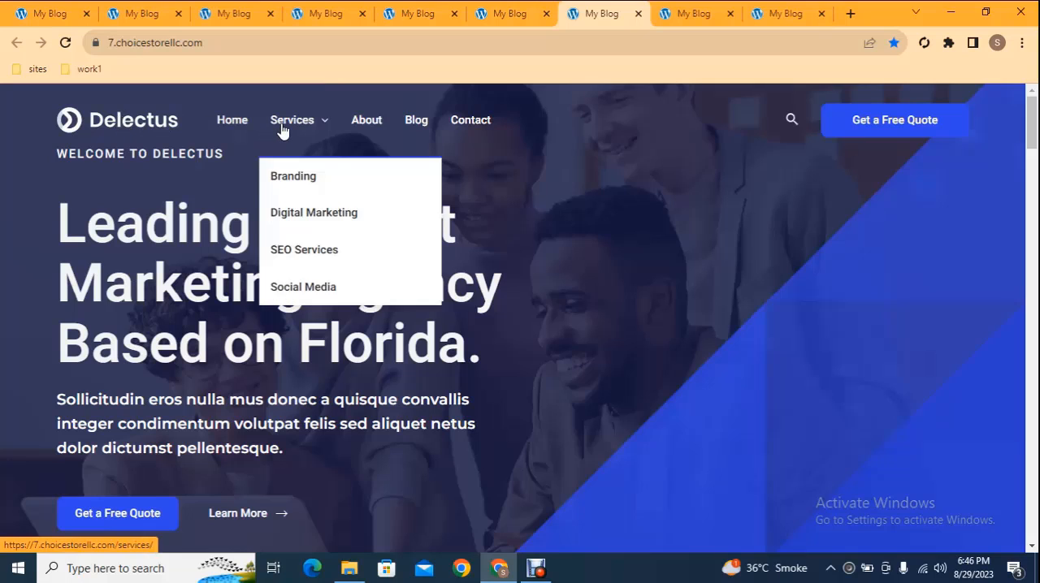
pyautogui.moveTo(295, 128)
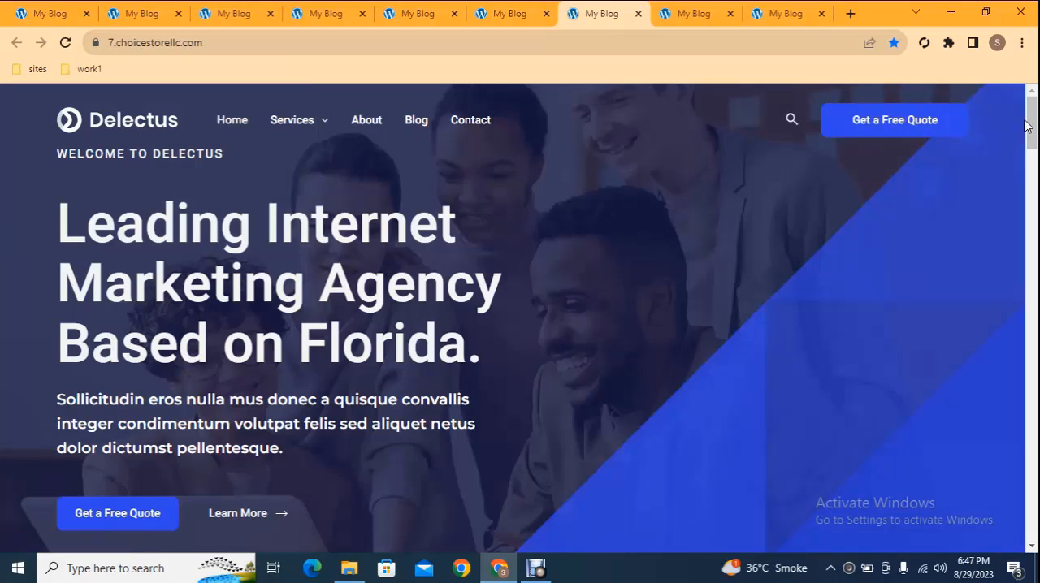
pyautogui.scroll(-1, 1033, 121)
pyautogui.moveTo(1034, 122); pyautogui.dragTo(1030, 273)
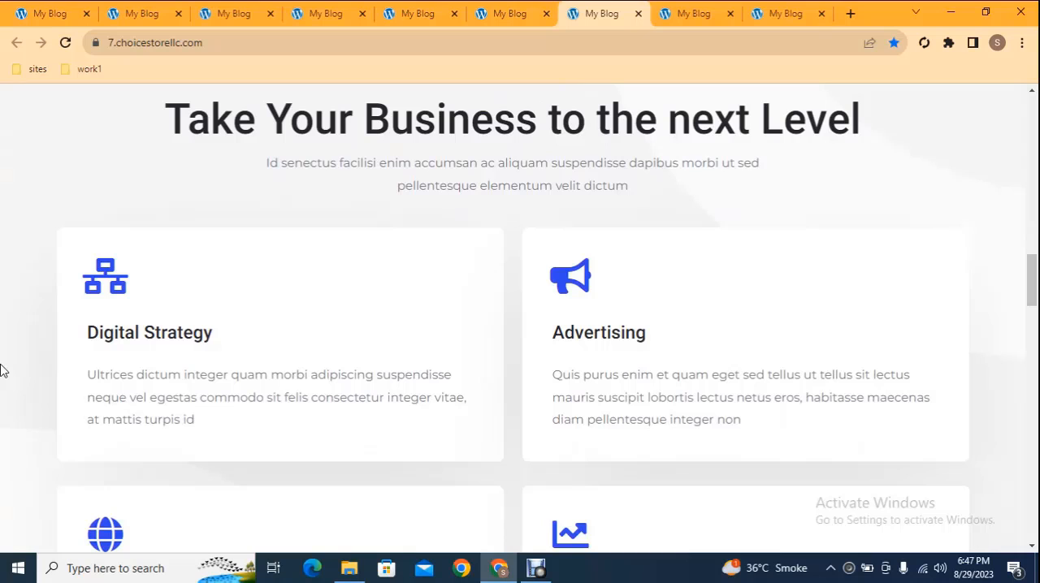
pyautogui.moveTo(1032, 284); pyautogui.dragTo(1033, 316)
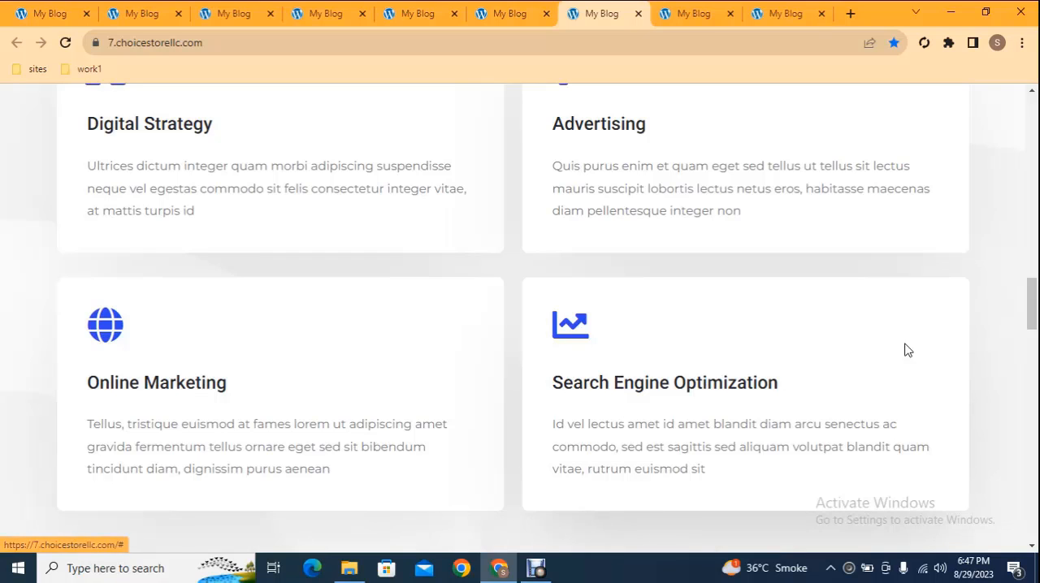
pyautogui.moveTo(1033, 297); pyautogui.dragTo(1034, 356)
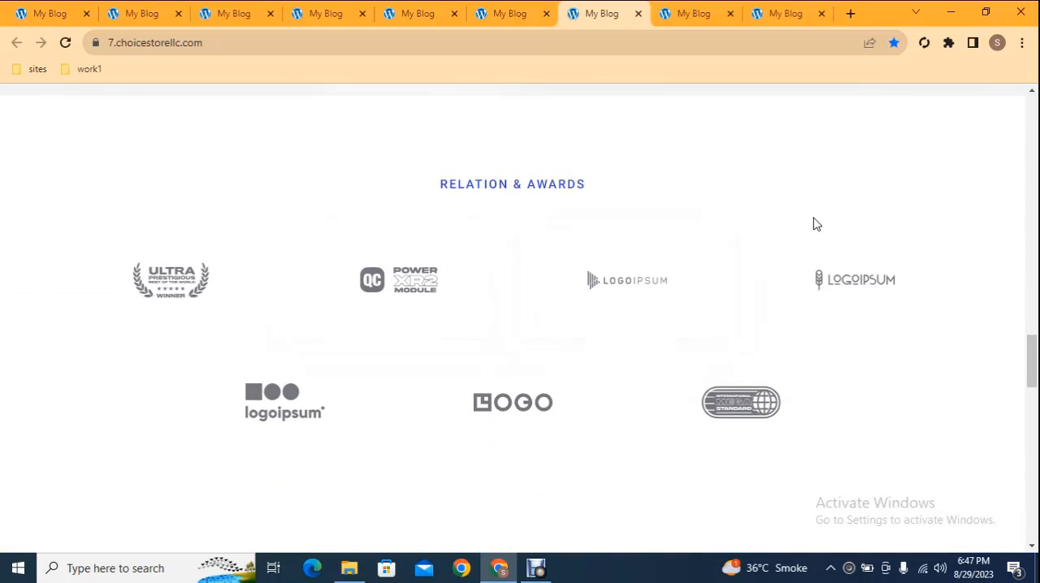
pyautogui.moveTo(1031, 358); pyautogui.dragTo(1034, 394)
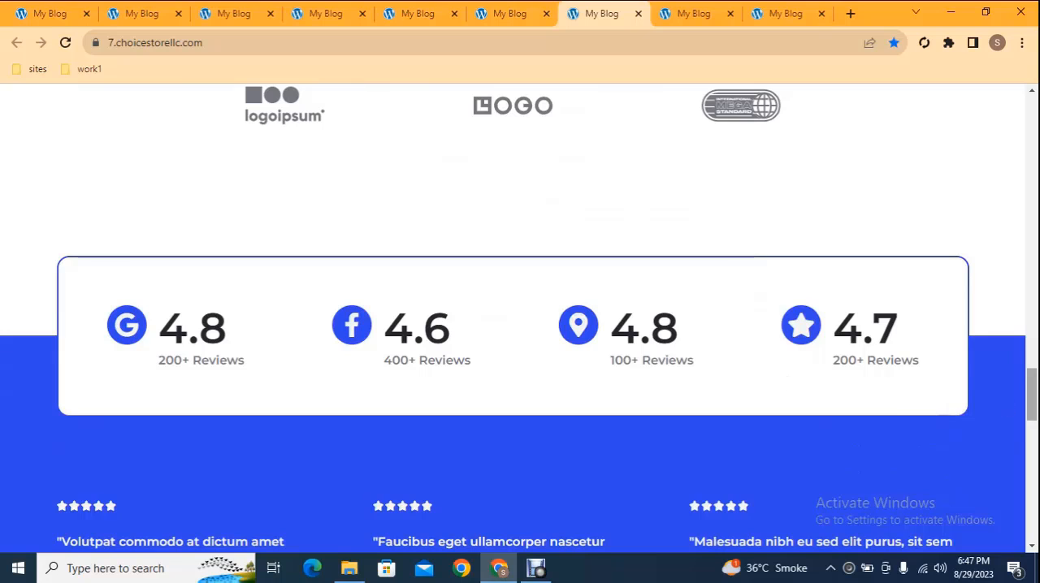
pyautogui.moveTo(1032, 408); pyautogui.dragTo(1032, 413)
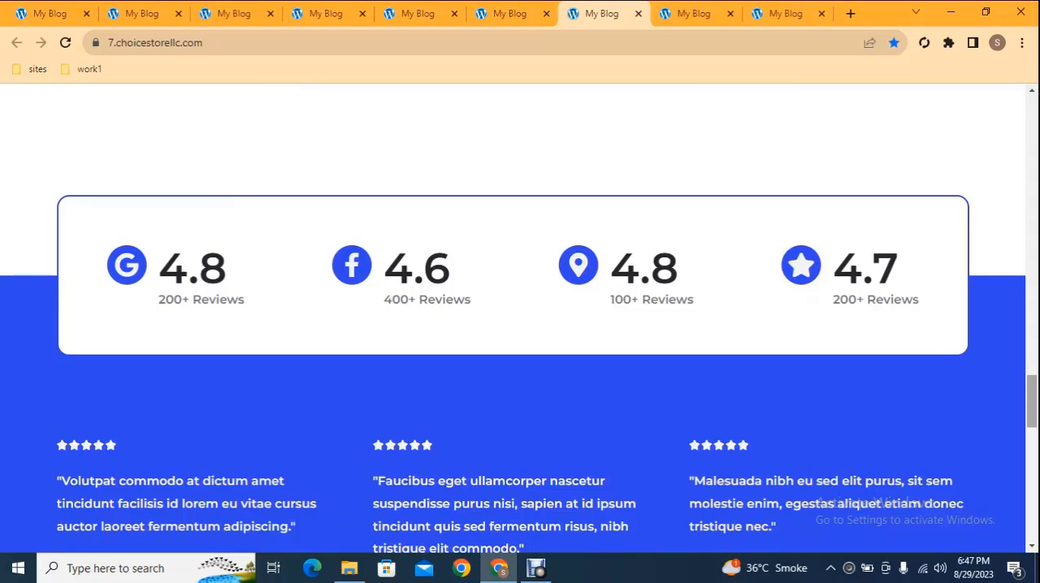
pyautogui.moveTo(1032, 401); pyautogui.dragTo(1032, 418)
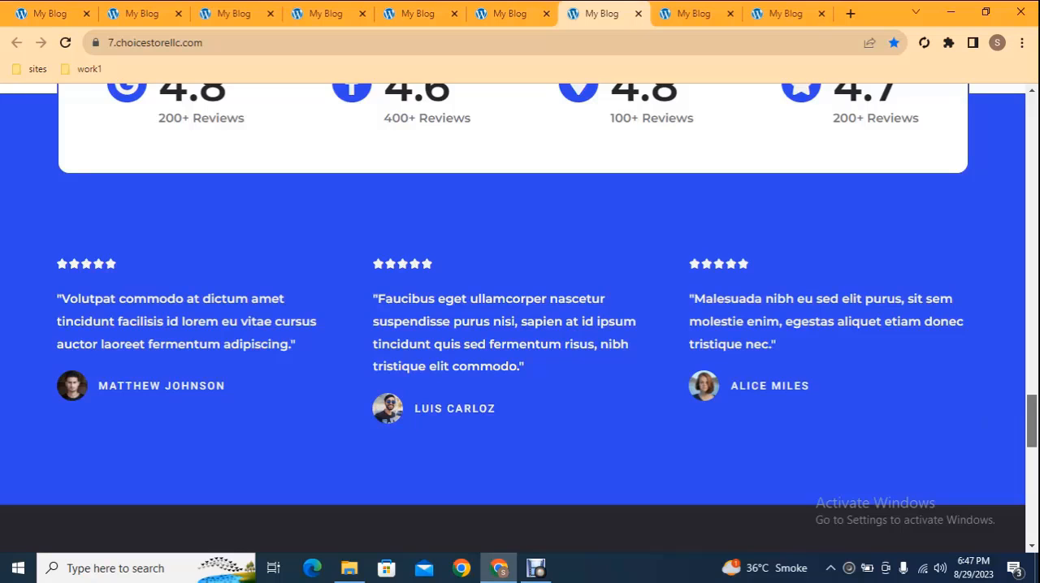
pyautogui.moveTo(1032, 424); pyautogui.dragTo(1034, 467)
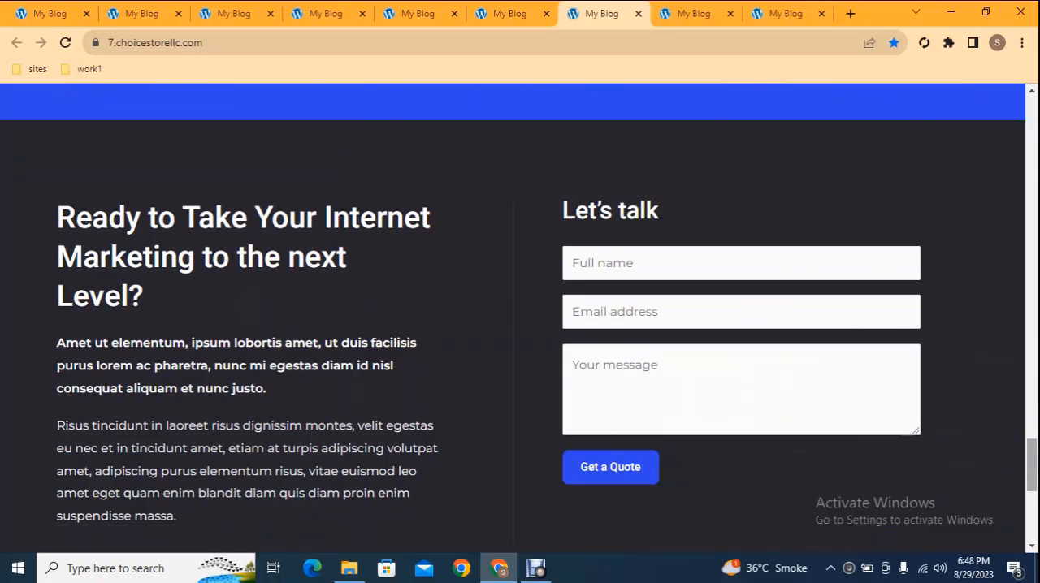
pyautogui.moveTo(1032, 465); pyautogui.dragTo(1032, 513)
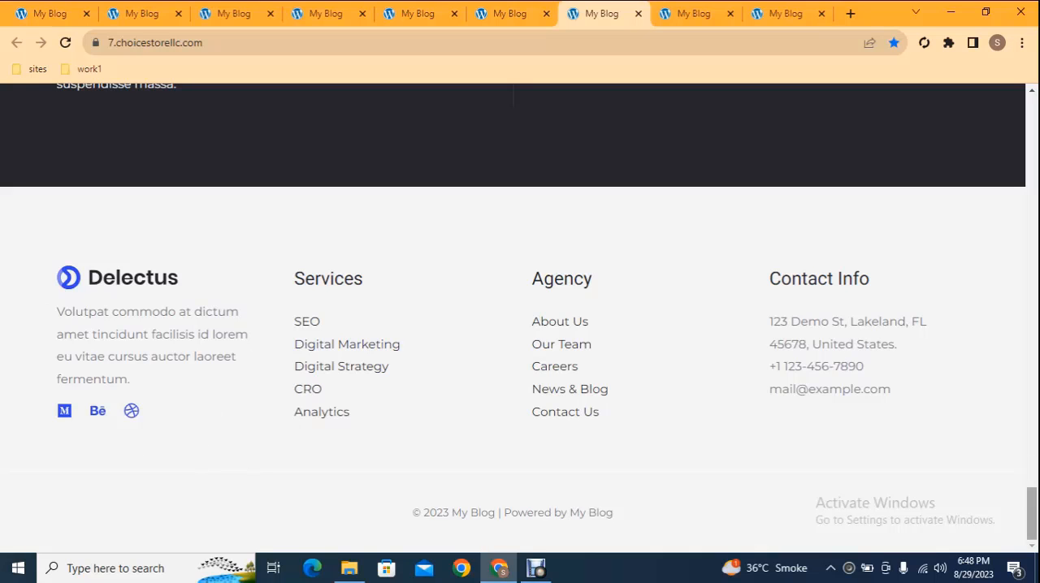
pyautogui.moveTo(1032, 520); pyautogui.dragTo(975, 161)
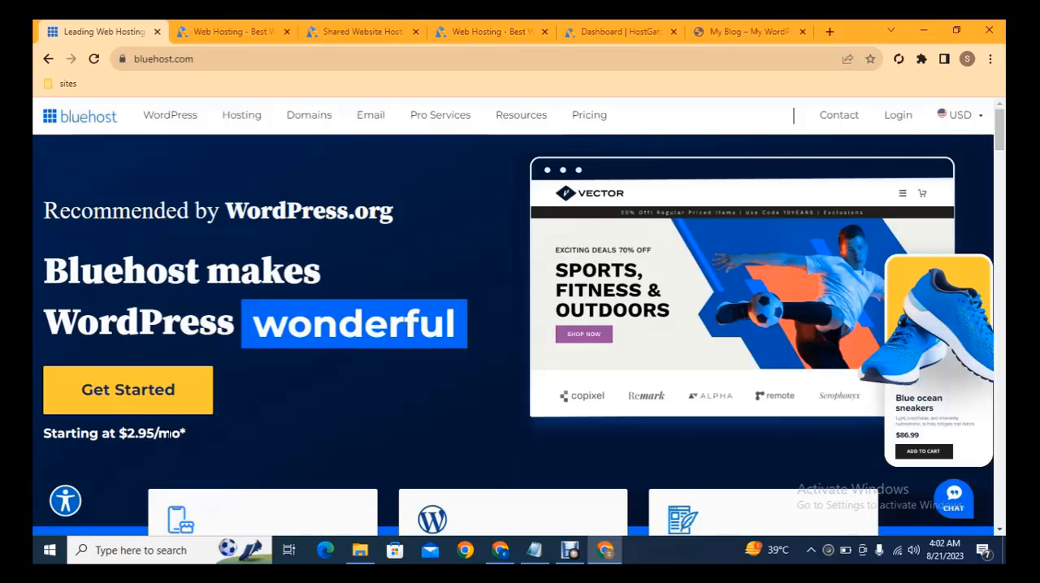
# Step: Review HostGator's shared hosting plans and open the checkout for the Hatchling plan at $3.75/mo
pyautogui.click(219, 31)
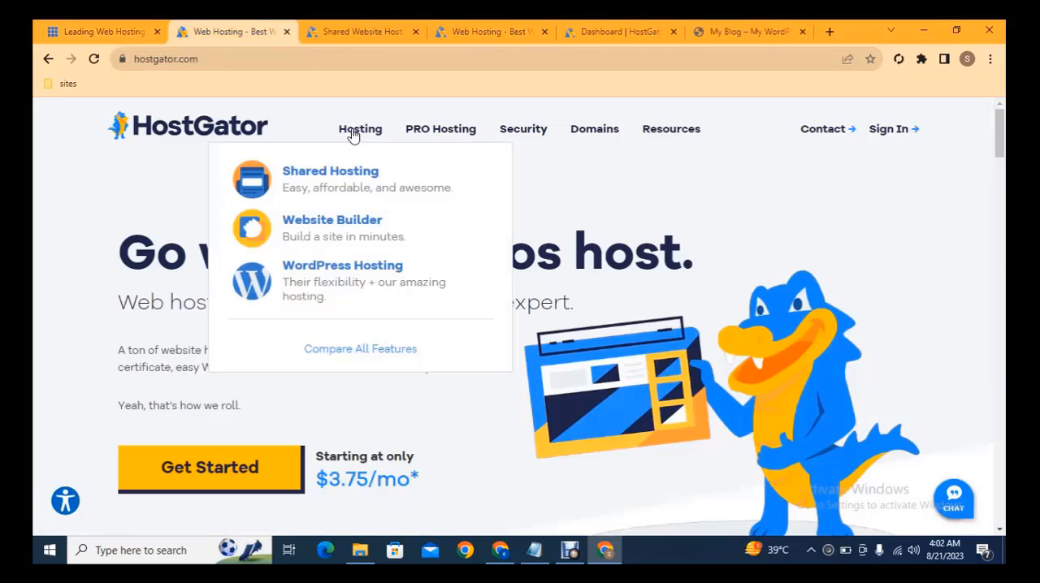
pyautogui.click(357, 31)
pyautogui.moveTo(605, 172)
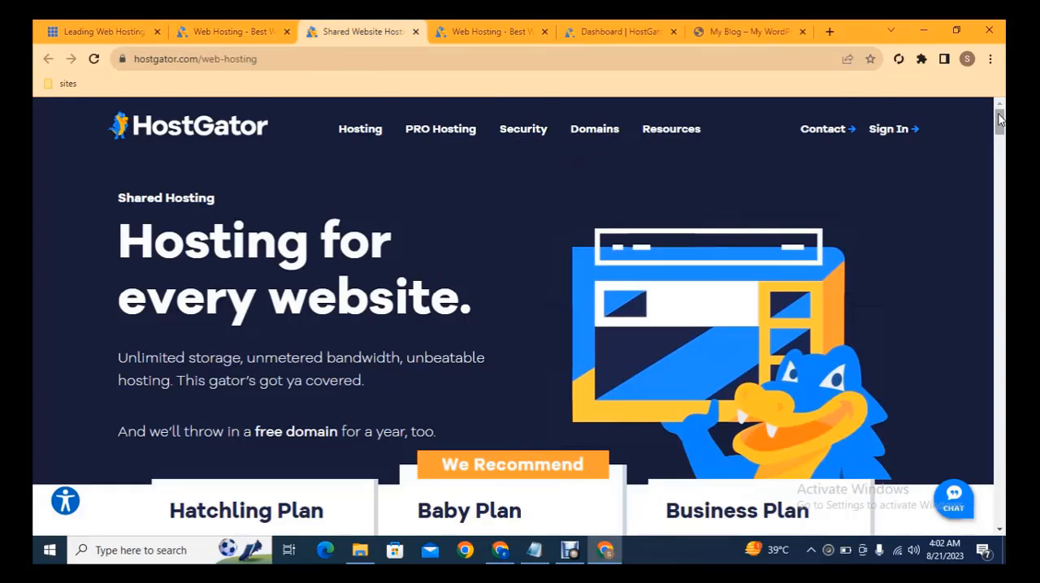
pyautogui.moveTo(1000, 122); pyautogui.dragTo(1003, 151)
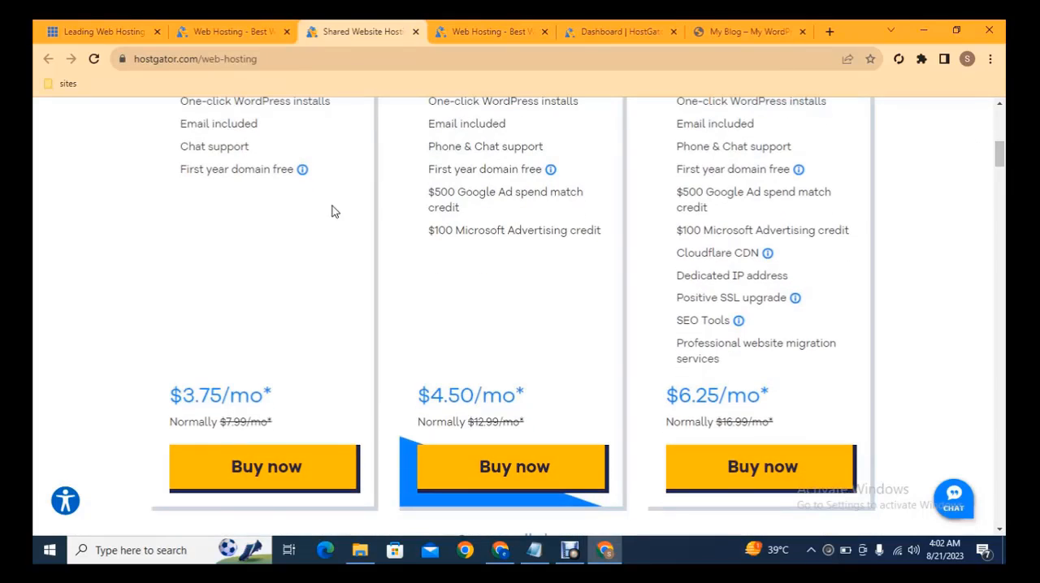
pyautogui.click(295, 463)
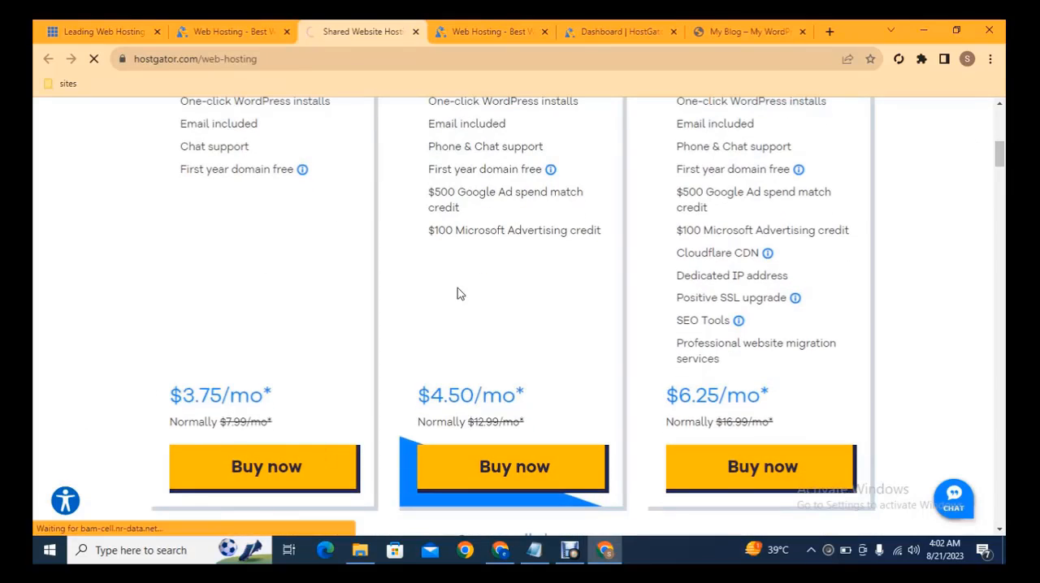
pyautogui.click(476, 31)
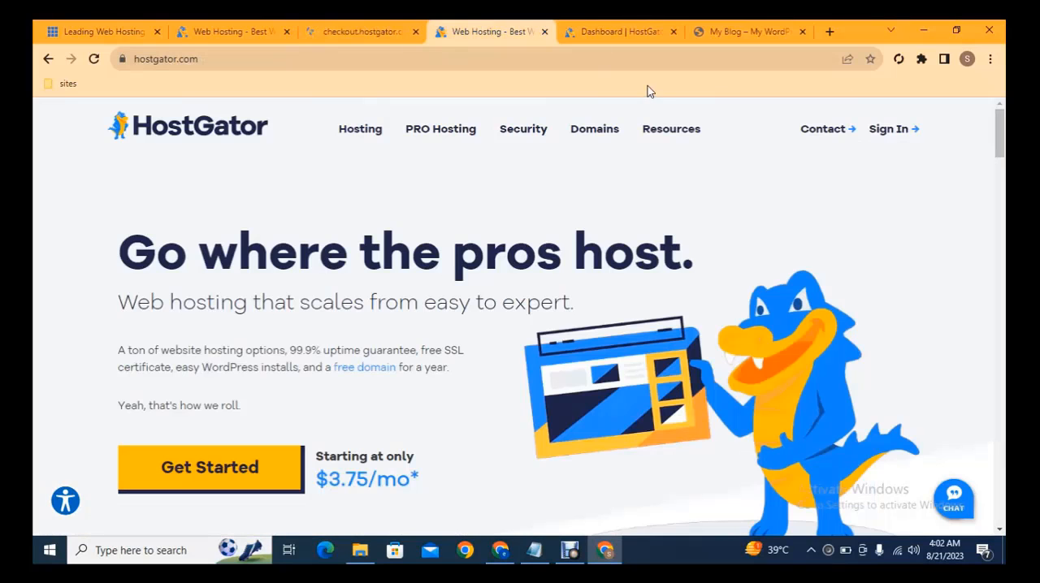
pyautogui.click(387, 30)
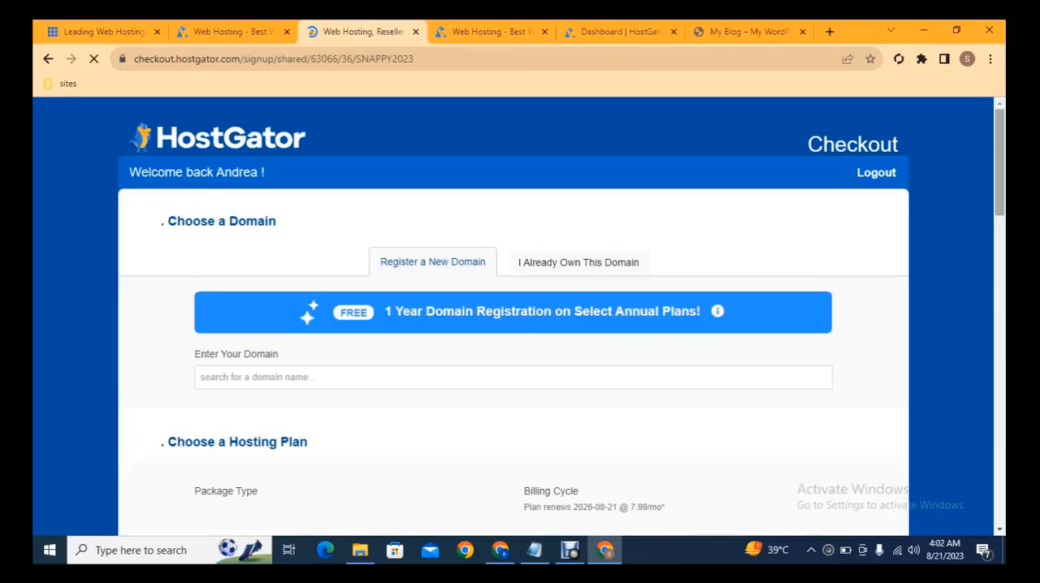
# Step: Enter amazon as the new domain to register and review the checkout form down to the order terms
pyautogui.scroll(-1, 821, 195)
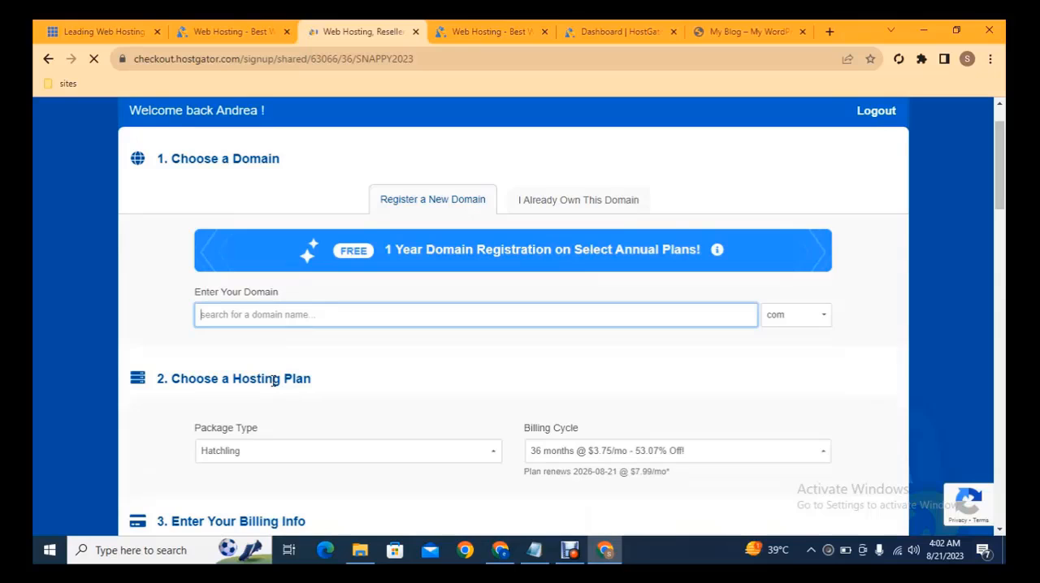
pyautogui.write('amazon')
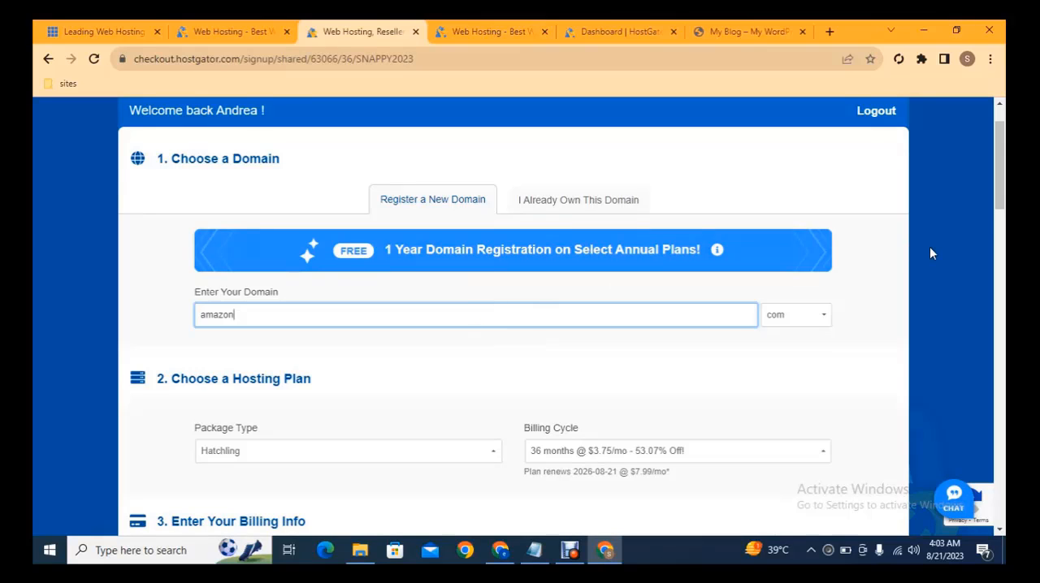
pyautogui.moveTo(1002, 166); pyautogui.dragTo(1004, 468)
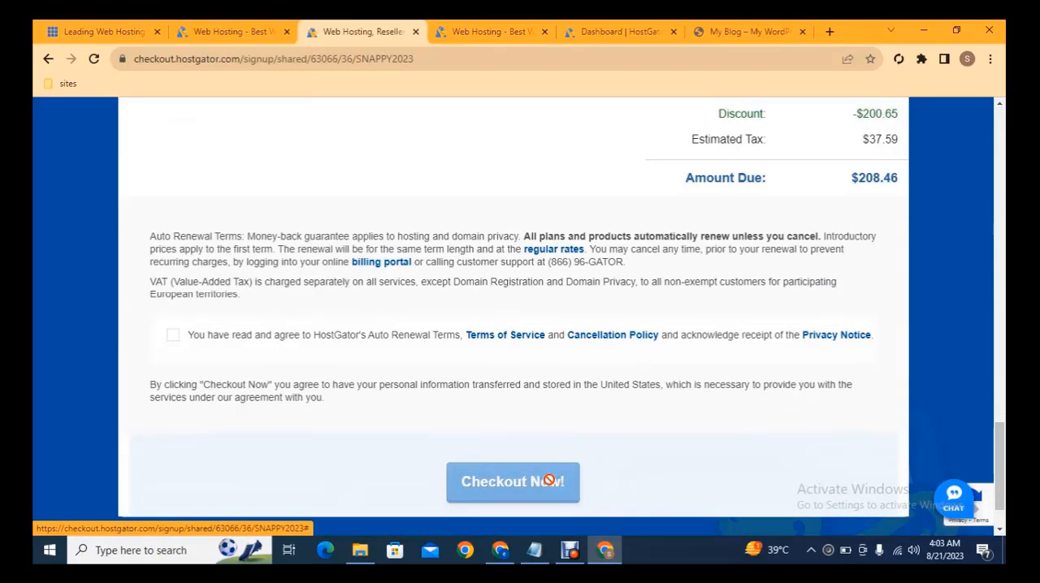
# Step: Go to the HostGator customer portal and open the management page of the atlproductionlabel.com hosting package in a separate tab
pyautogui.click(487, 26)
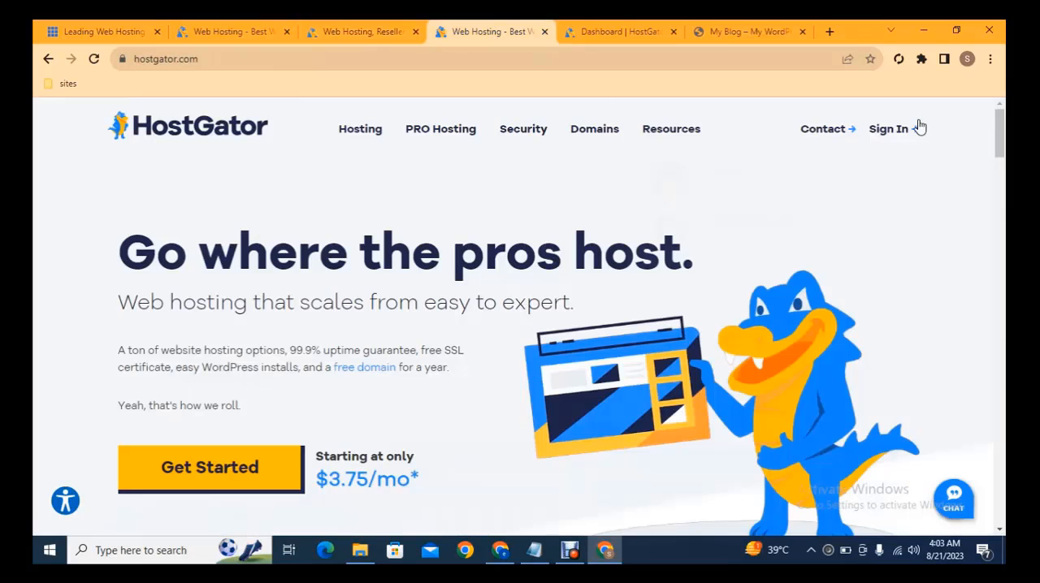
pyautogui.moveTo(885, 129)
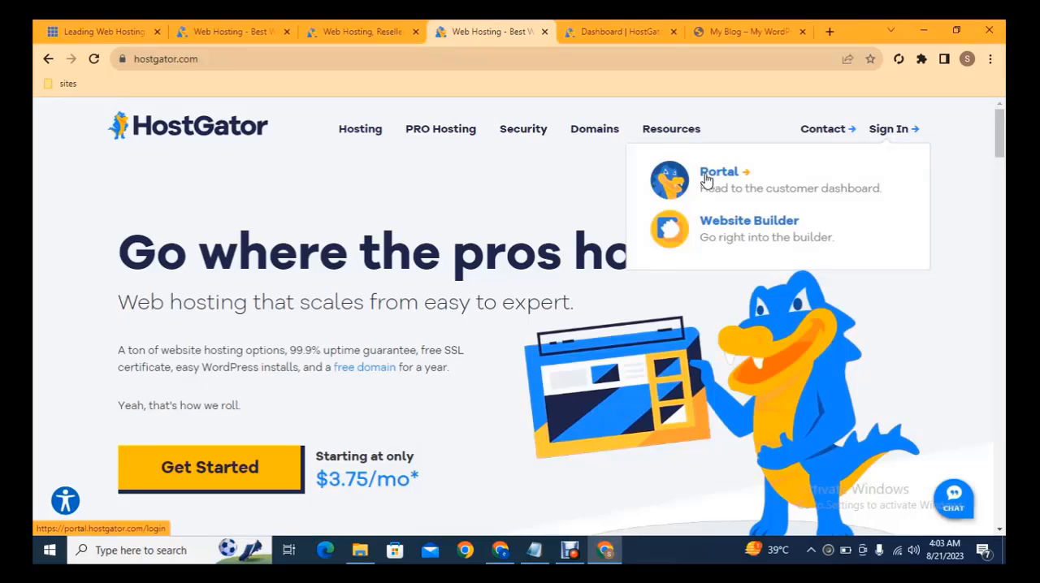
pyautogui.click(620, 27)
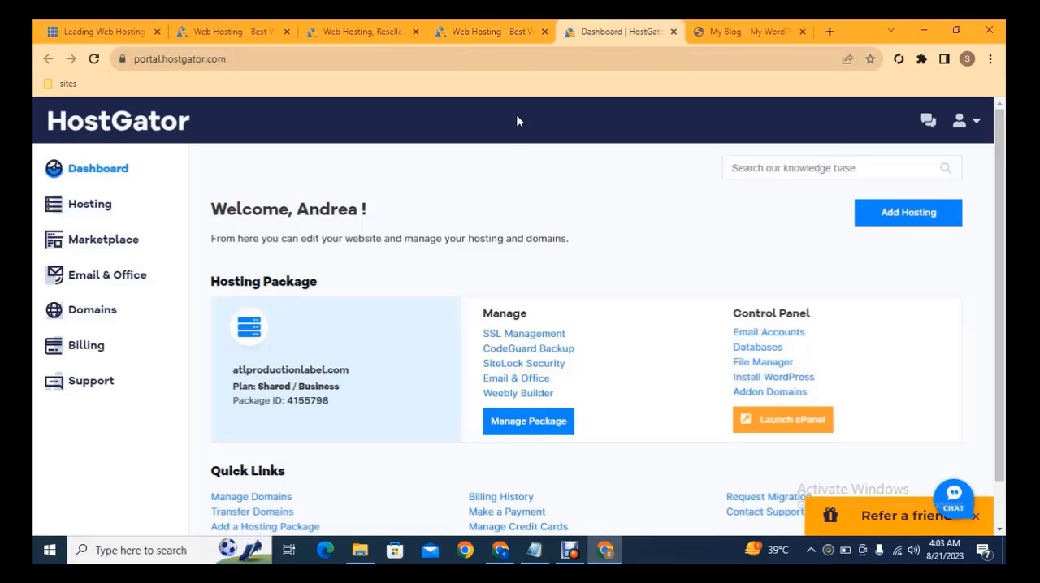
pyautogui.click(99, 210)
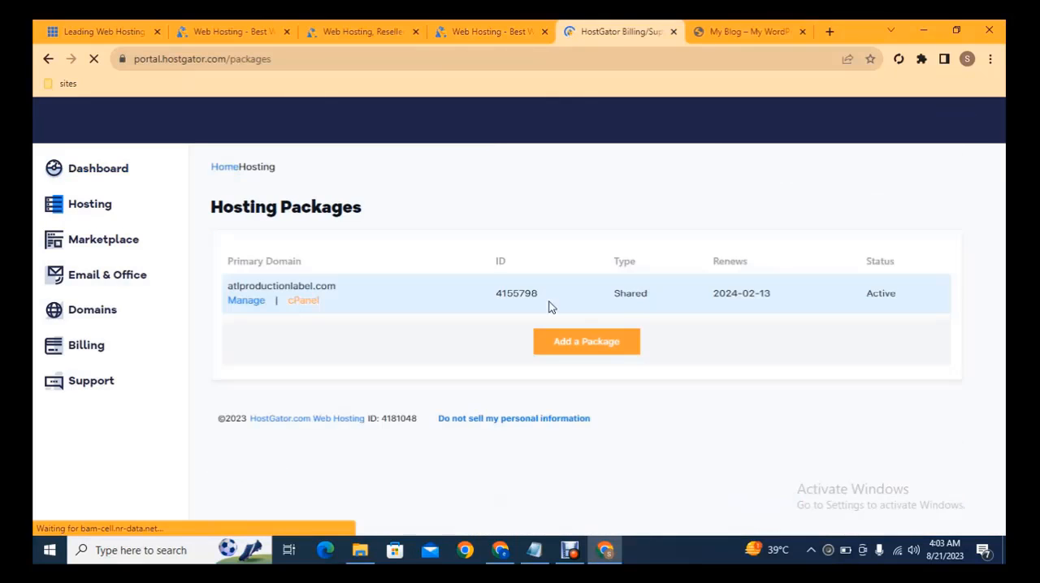
pyautogui.middleClick(244, 311)
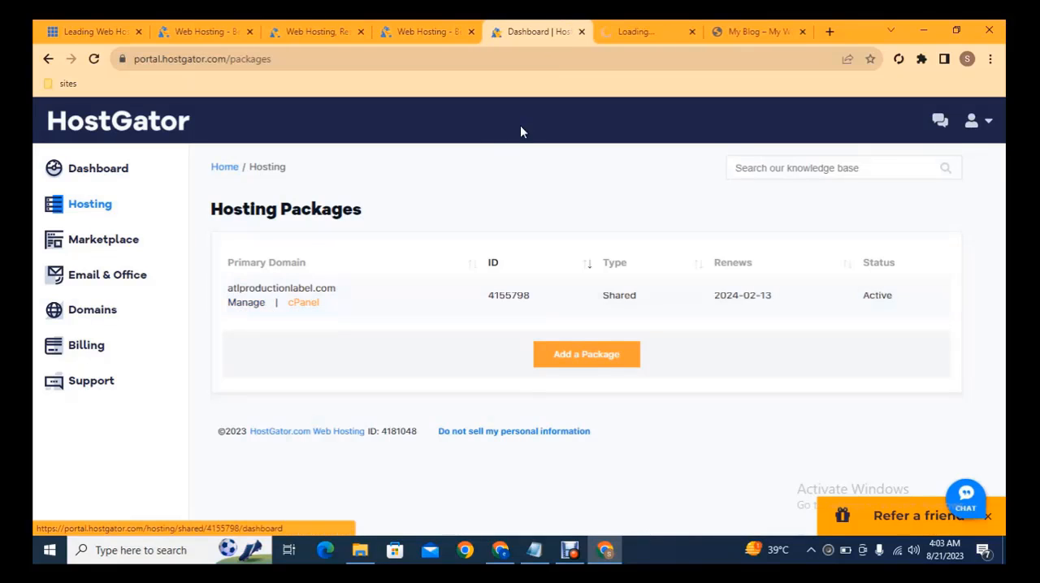
pyautogui.click(641, 31)
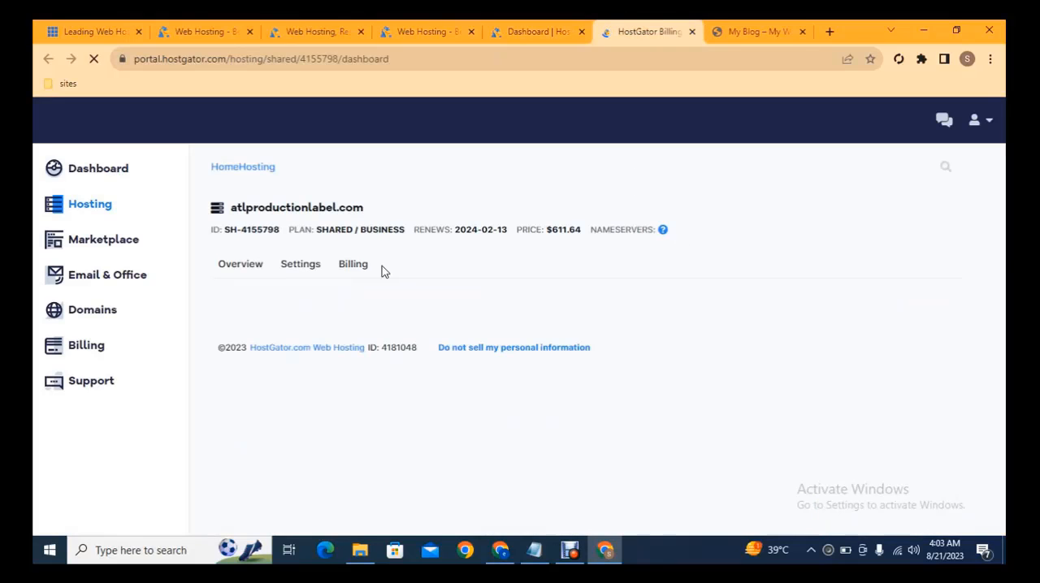
# Step: Open the hosting package's server settings and select the Nameserver 1 value, ns8157.hostgator.com, for copying
pyautogui.click(304, 272)
pyautogui.scroll(-1, 420, 295)
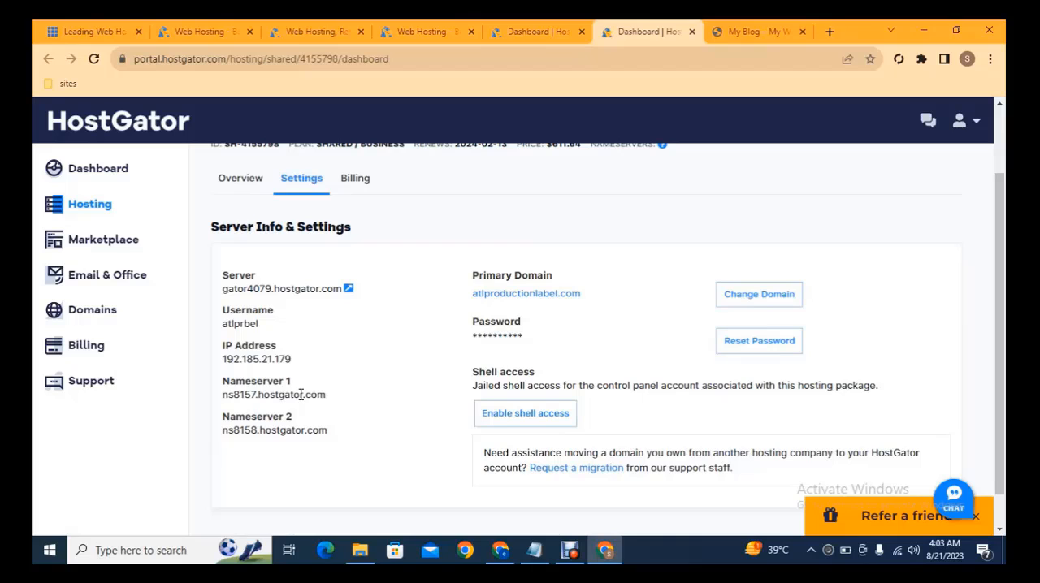
pyautogui.tripleClick(300, 398)
pyautogui.hotkey('ctrl', 'c')
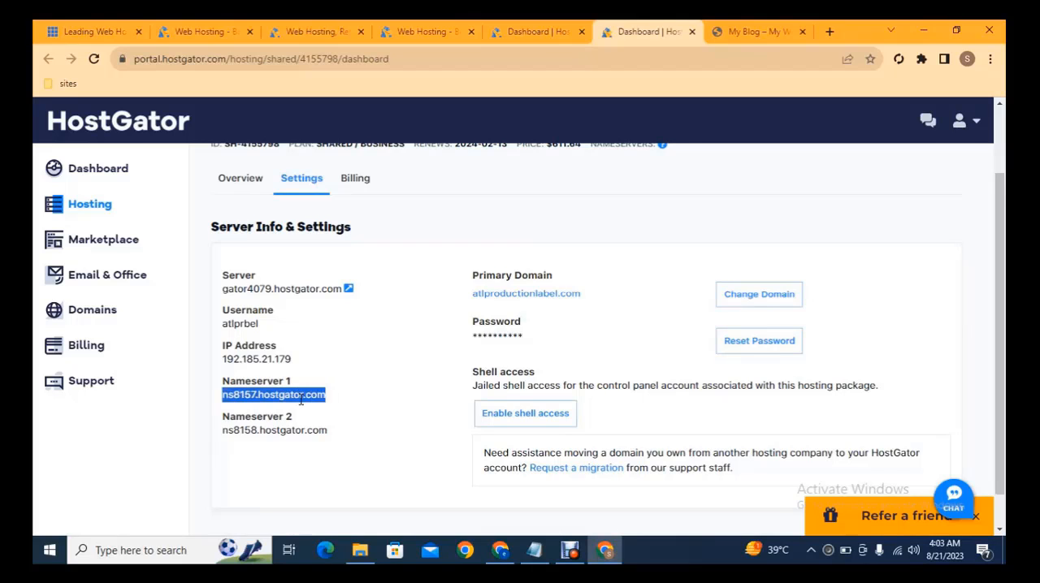
# Step: Switch to the Hostinger browser window and open the DNS / Nameservers settings of the latestfullhdmovies.com domain
pyautogui.click(500, 550)
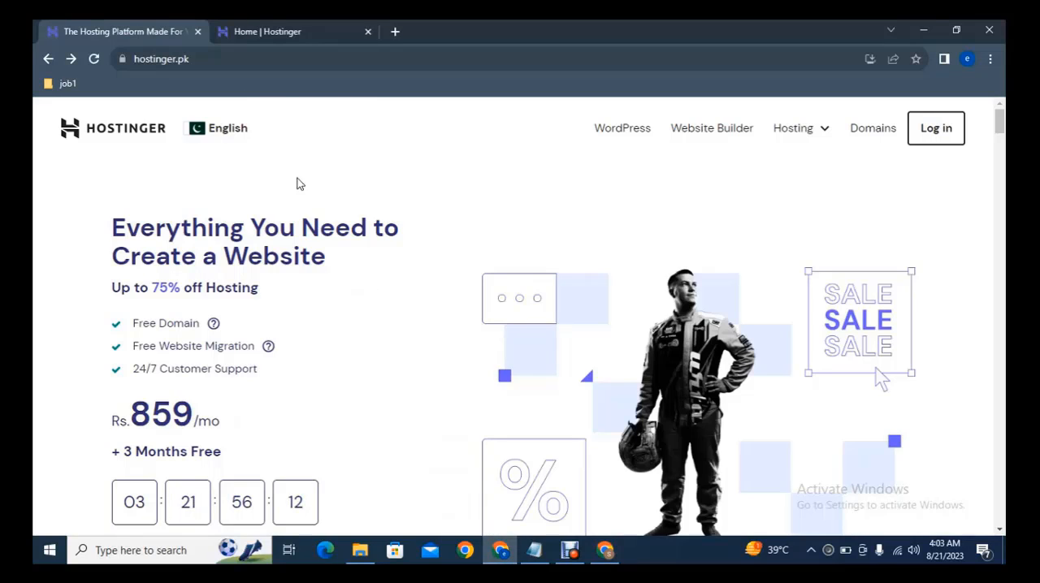
pyautogui.click(257, 29)
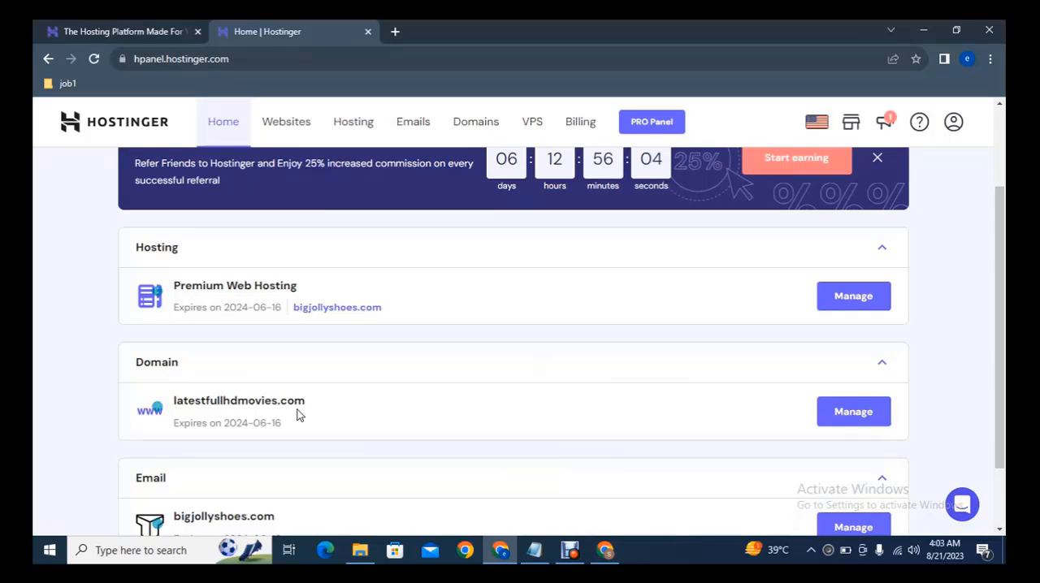
pyautogui.click(841, 419)
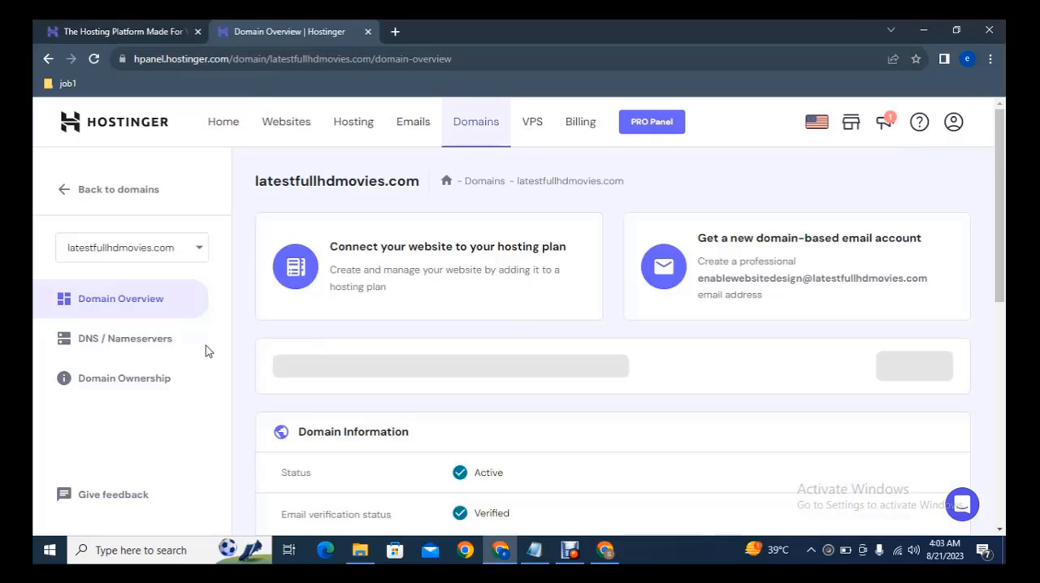
pyautogui.click(126, 347)
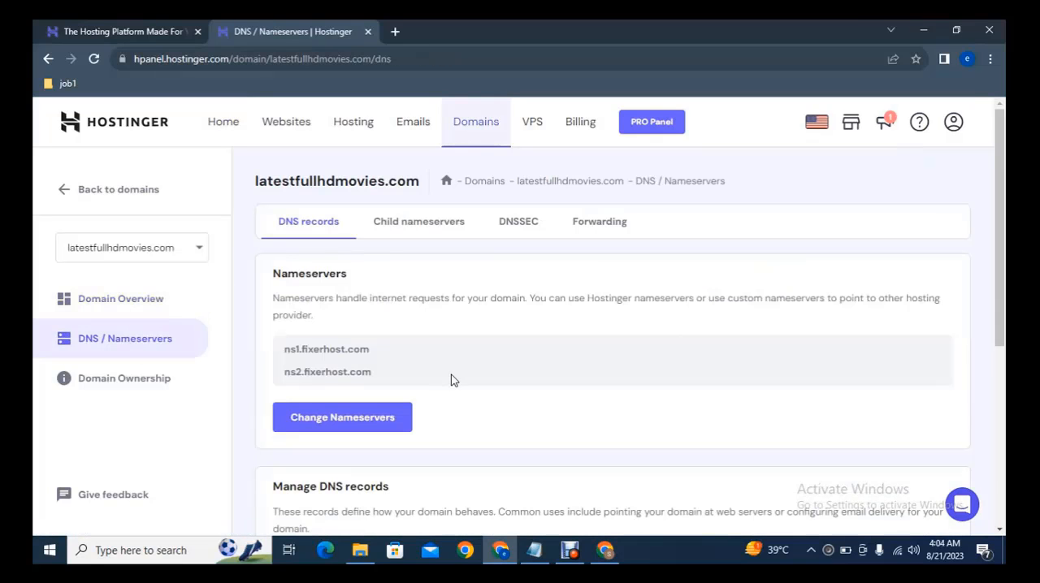
# Step: Start changing the domain's nameservers and replace the first custom nameserver with ns8157.hostgator.com
pyautogui.click(348, 418)
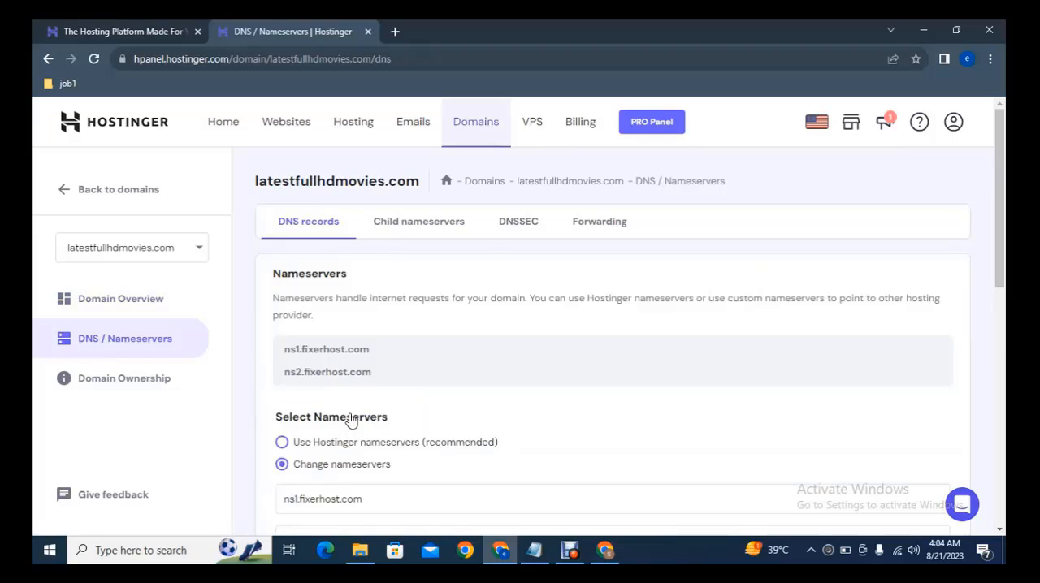
pyautogui.scroll(-3, 738, 345)
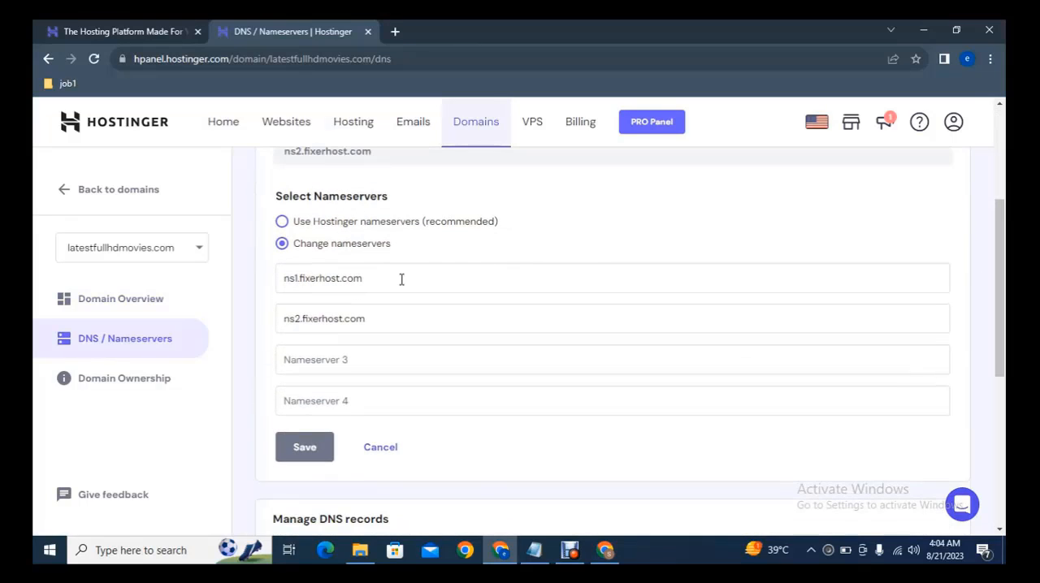
pyautogui.moveTo(364, 278); pyautogui.dragTo(229, 287)
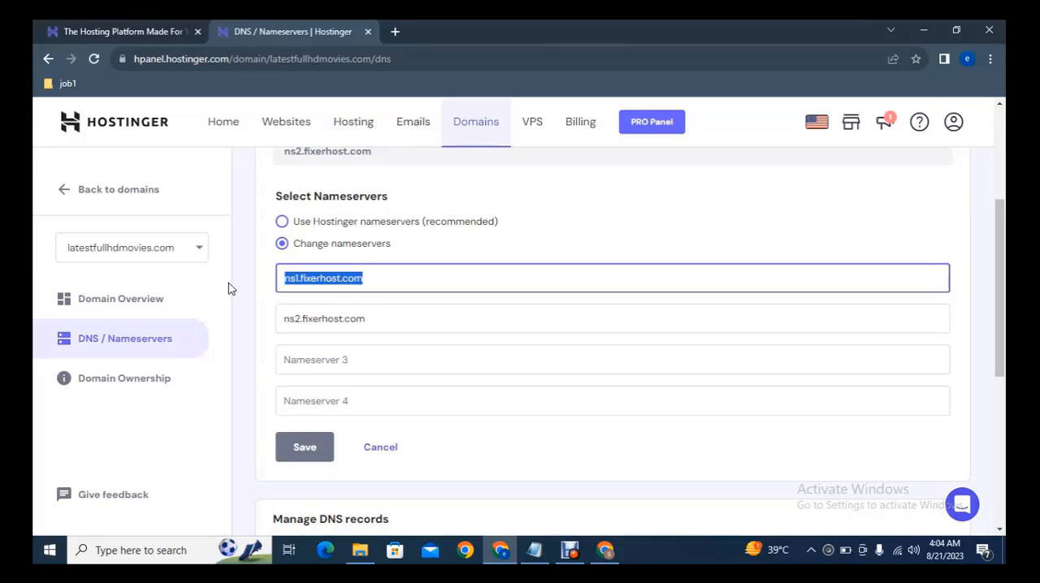
pyautogui.press('BackSpace')
pyautogui.hotkey('ctrl', 'v')
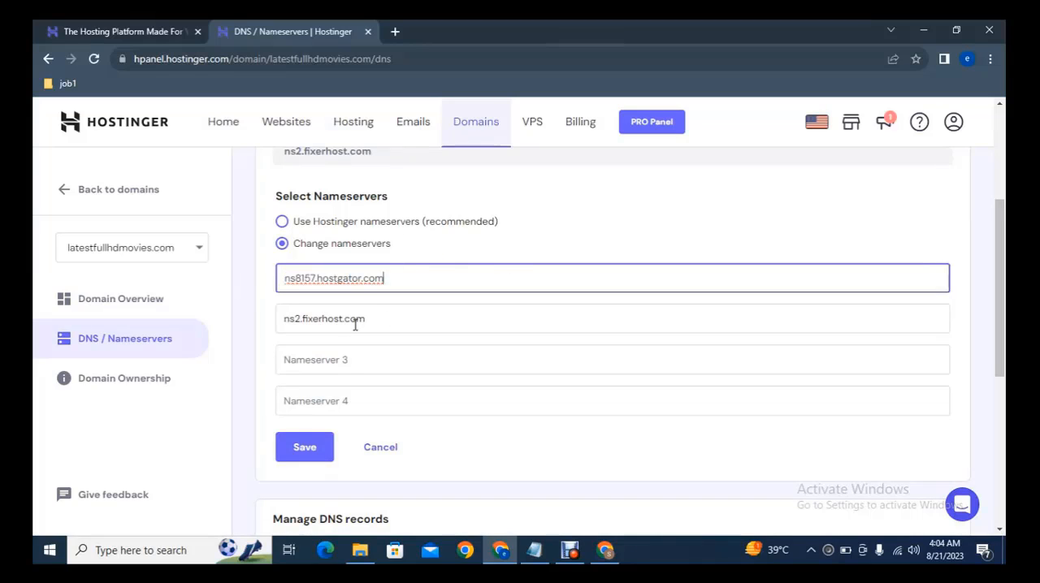
# Step: Copy the Nameserver 2 value from HostGator and set Hostinger's second nameserver to ns8158.hostgator.com
pyautogui.click(604, 550)
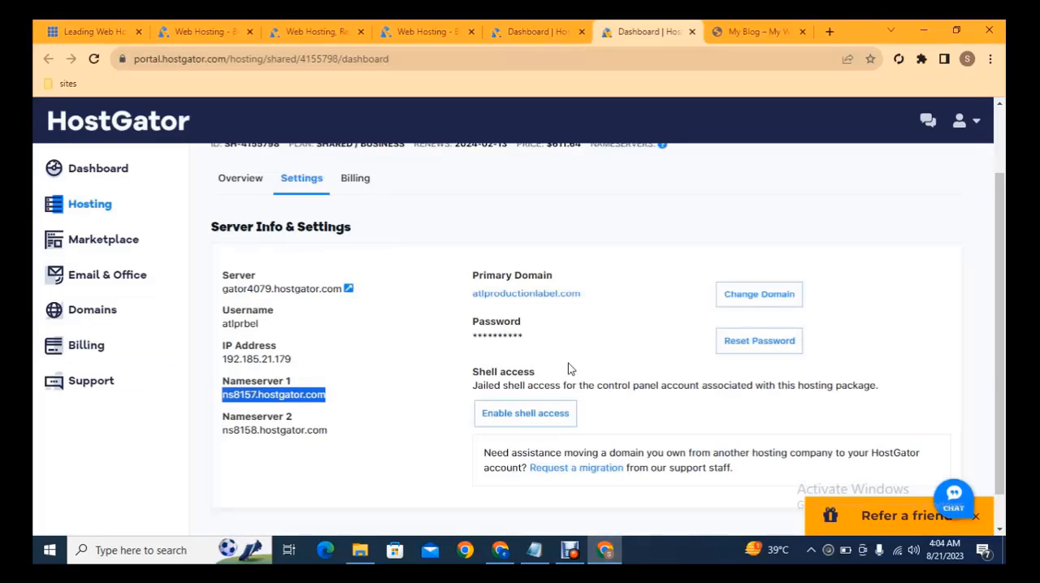
pyautogui.moveTo(358, 436); pyautogui.dragTo(213, 436)
pyautogui.hotkey('ctrl', 'c')
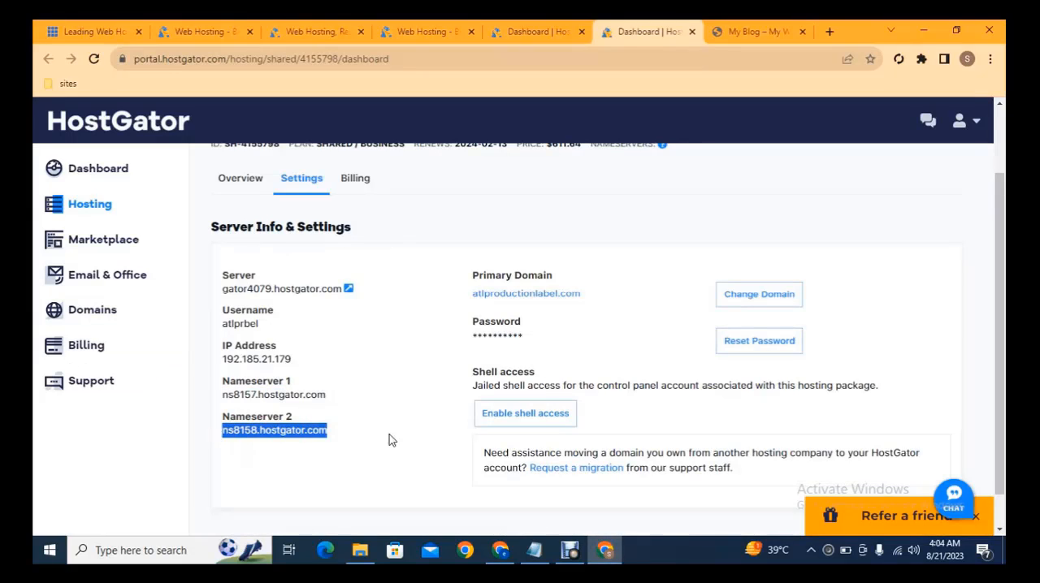
pyautogui.click(500, 550)
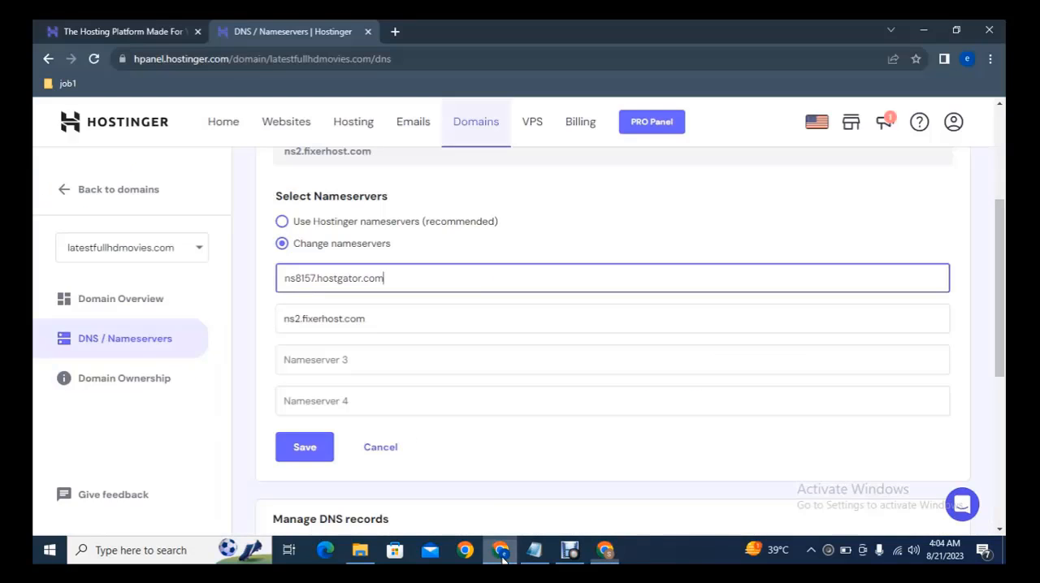
pyautogui.tripleClick(390, 311)
pyautogui.hotkey('ctrl', 'v')
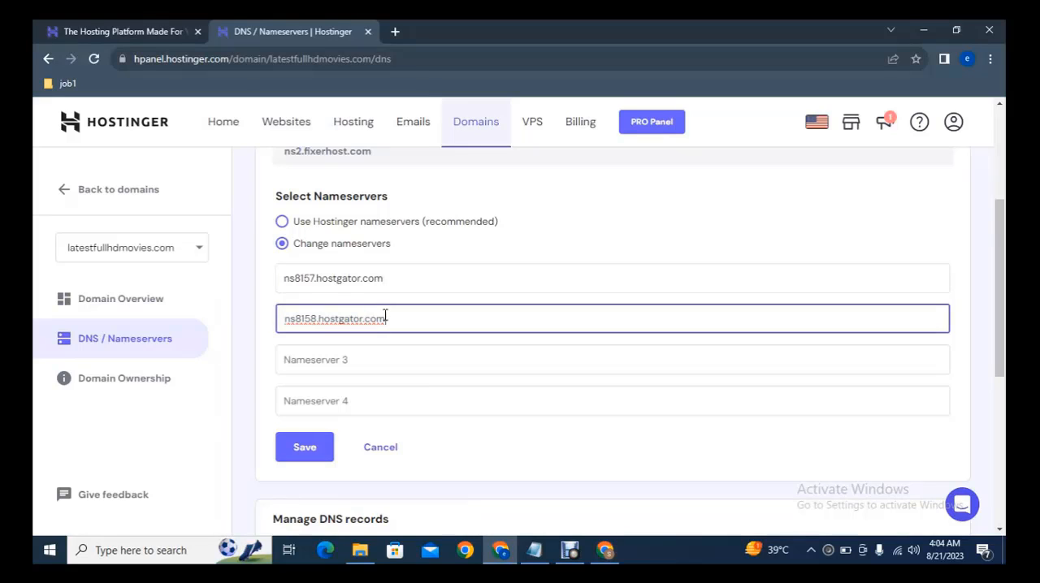
# Step: Switch back to the HostGator window and open the cPanel of the atlproductionlabel.com hosting package in a separate tab
pyautogui.click(622, 551)
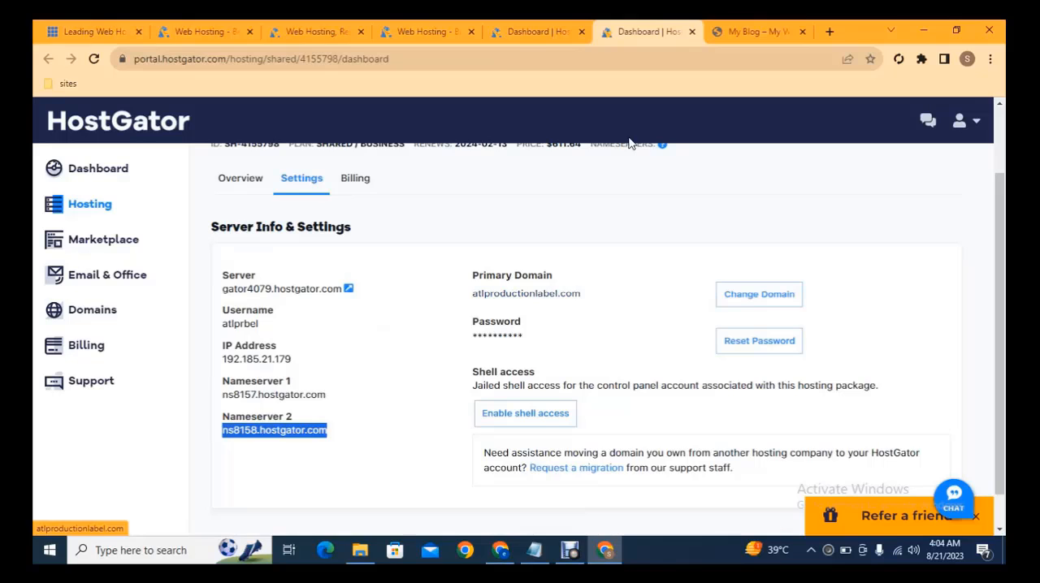
pyautogui.click(543, 31)
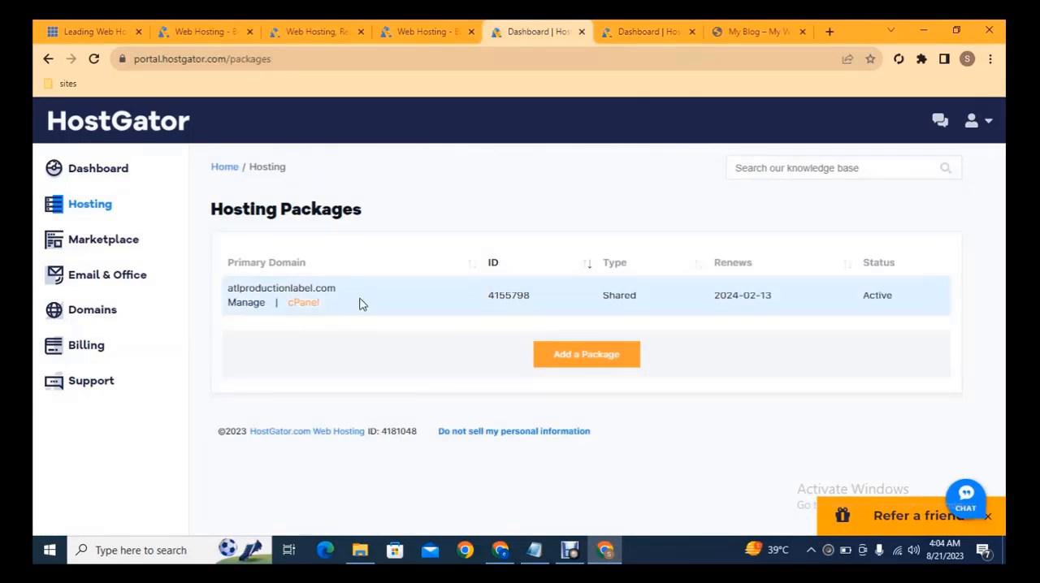
pyautogui.middleClick(311, 309)
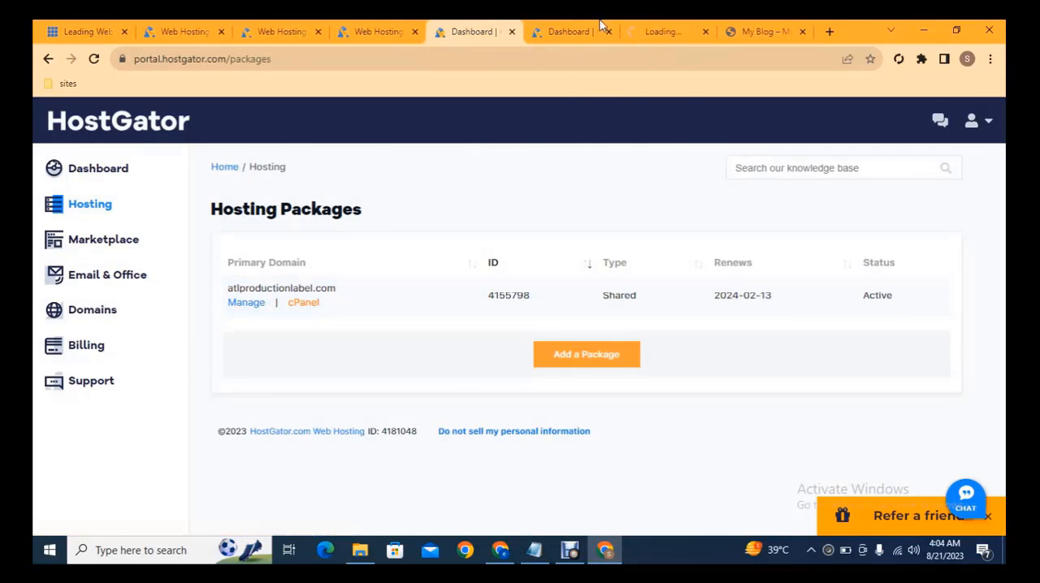
pyautogui.click(655, 28)
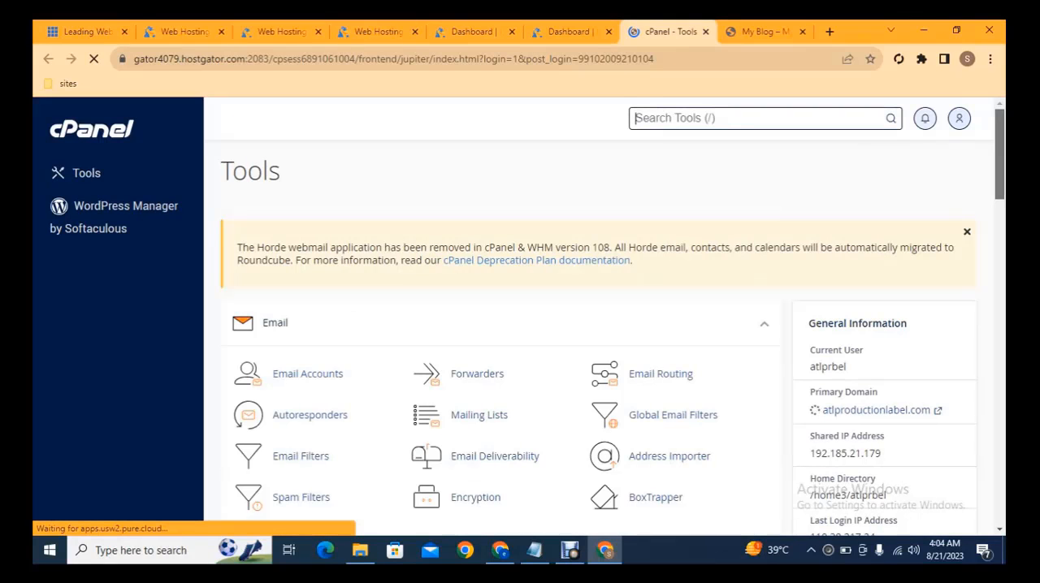
# Step: Find the Softaculous Apps Installer among cPanel's software tools and open it
pyautogui.scroll(-2, 1004, 150)
pyautogui.moveTo(1004, 149); pyautogui.dragTo(1003, 351)
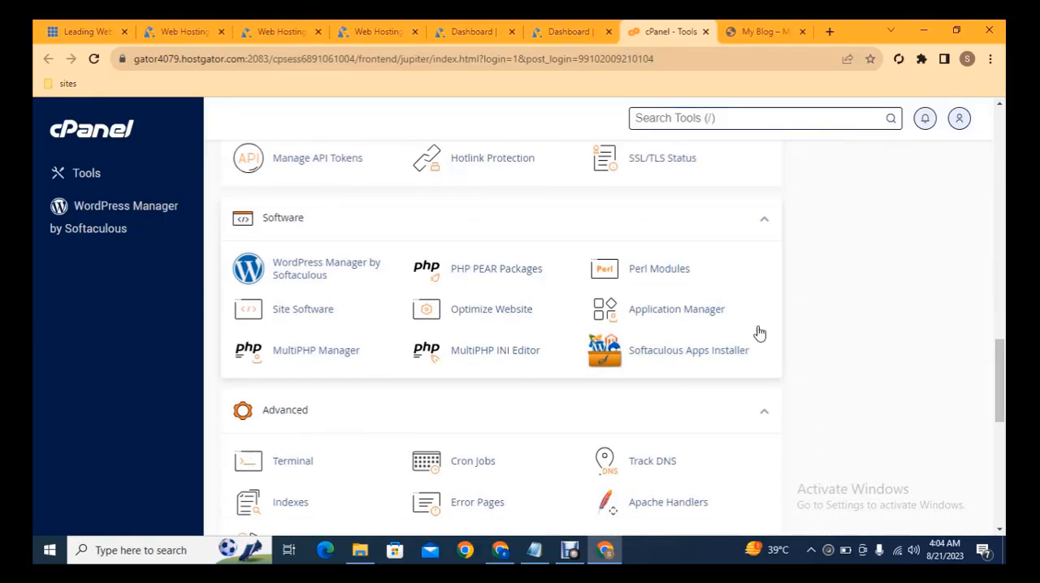
pyautogui.click(708, 352)
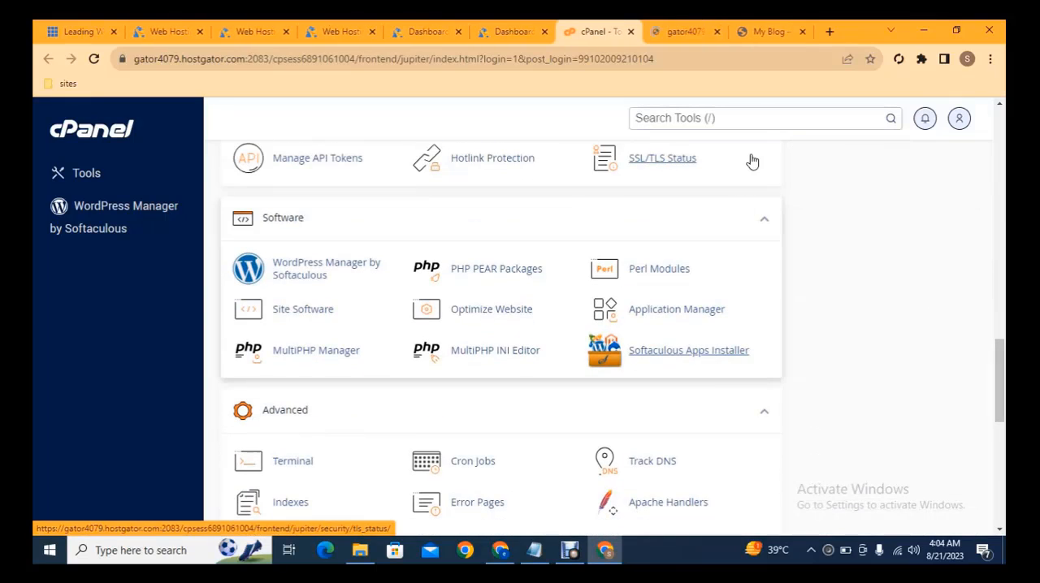
pyautogui.scroll(2, 780, 178)
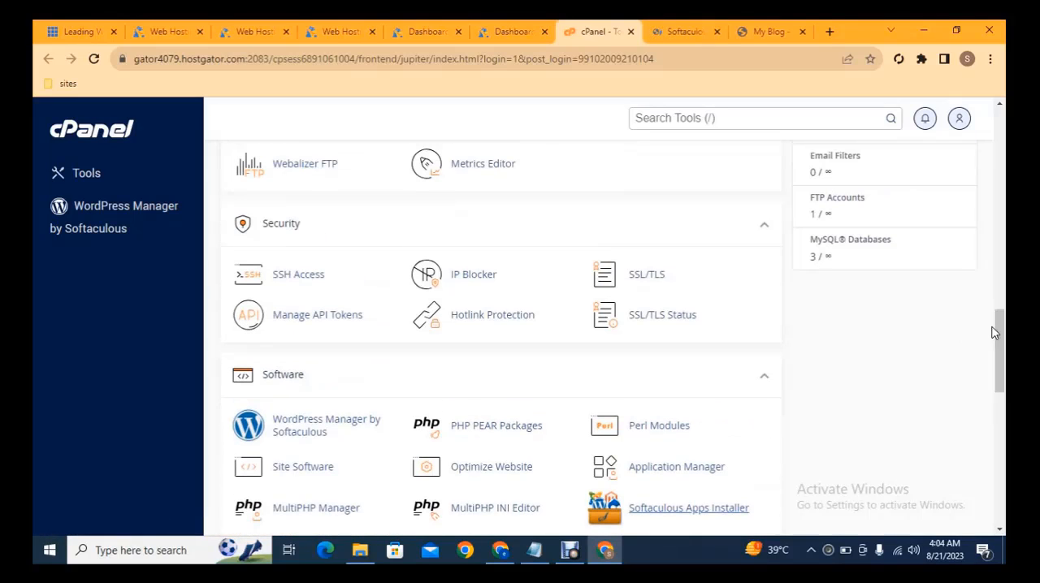
pyautogui.click(686, 31)
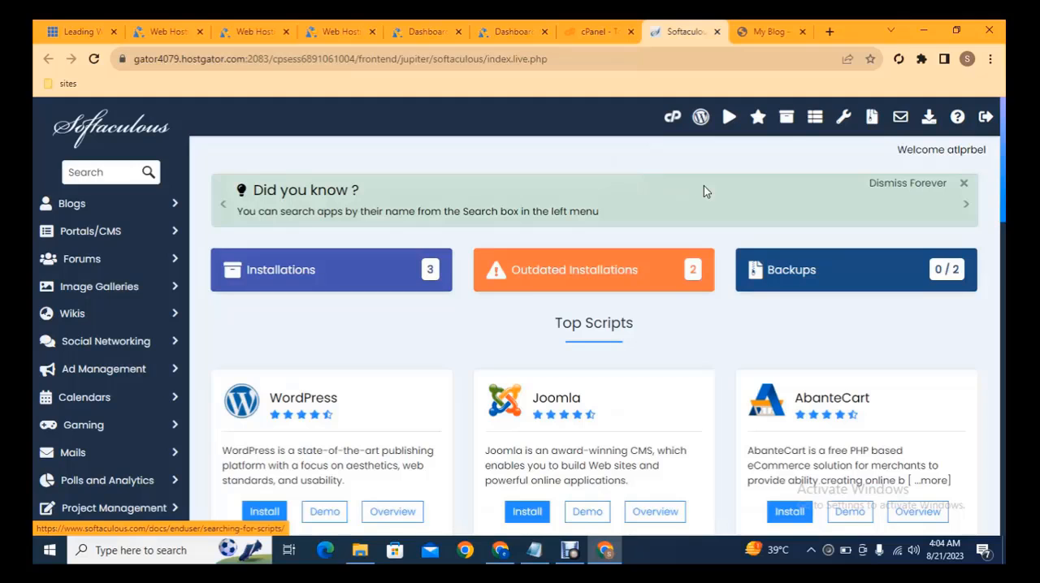
# Step: Choose WordPress from the top scripts and open its installation form
pyautogui.scroll(-2, 1004, 173)
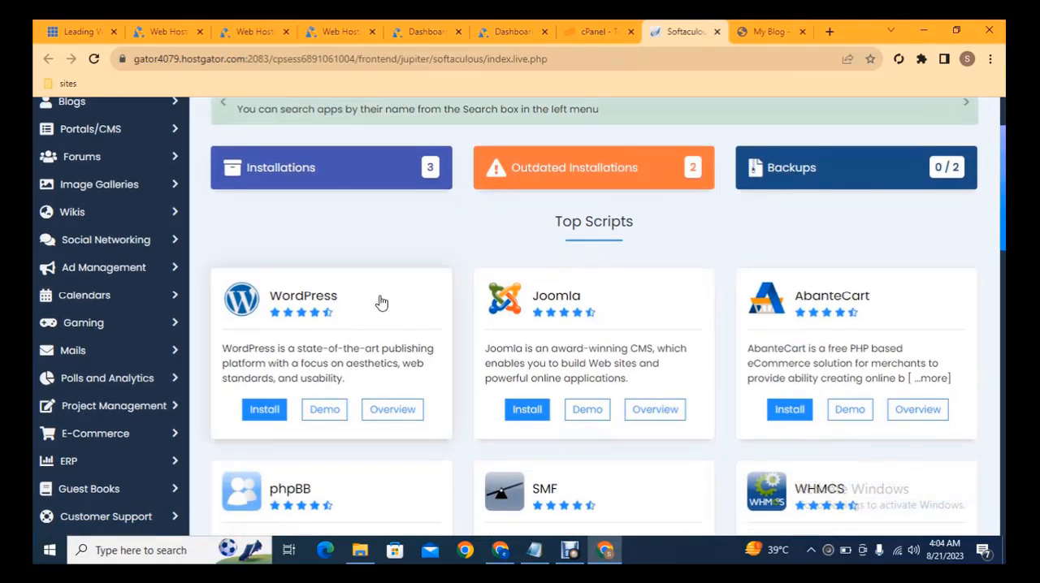
pyautogui.click(253, 413)
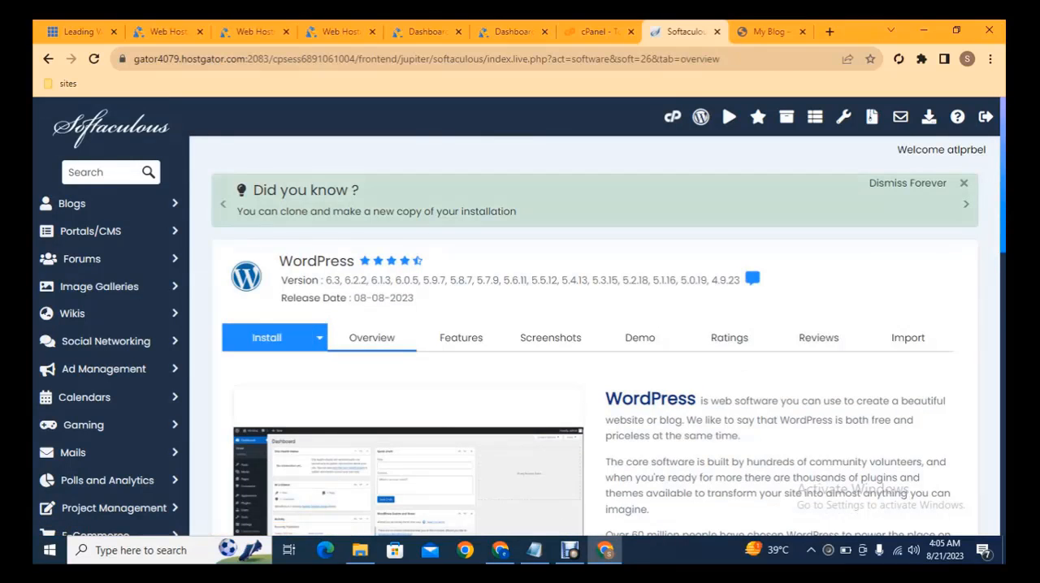
pyautogui.scroll(-3, 1004, 215)
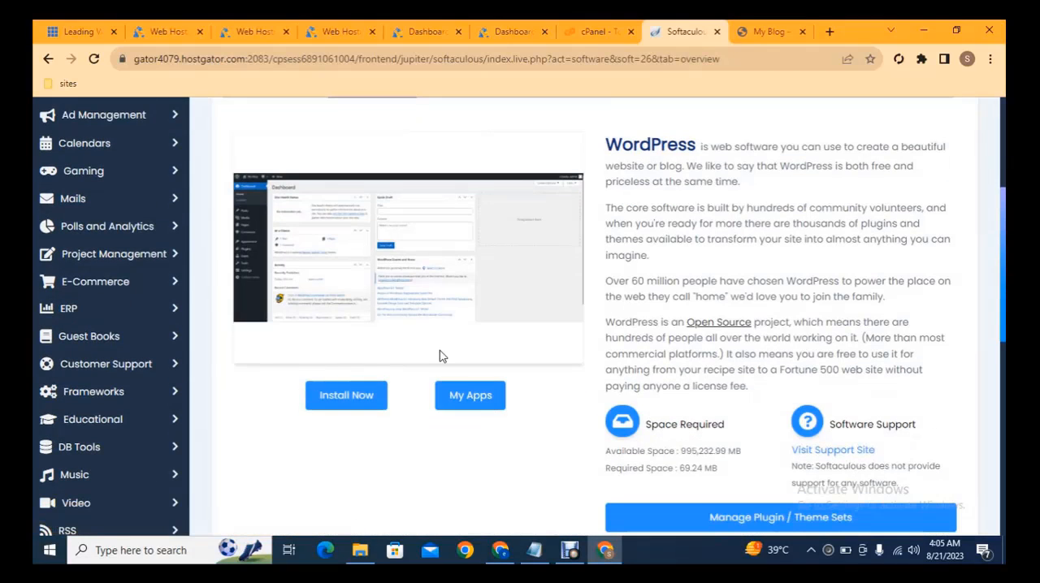
pyautogui.click(345, 399)
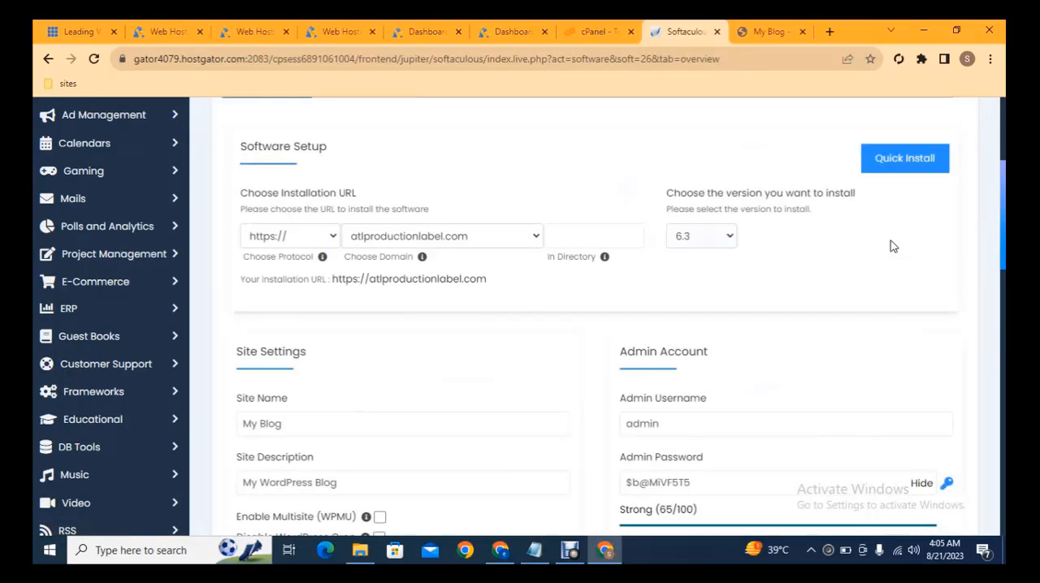
pyautogui.click(286, 237)
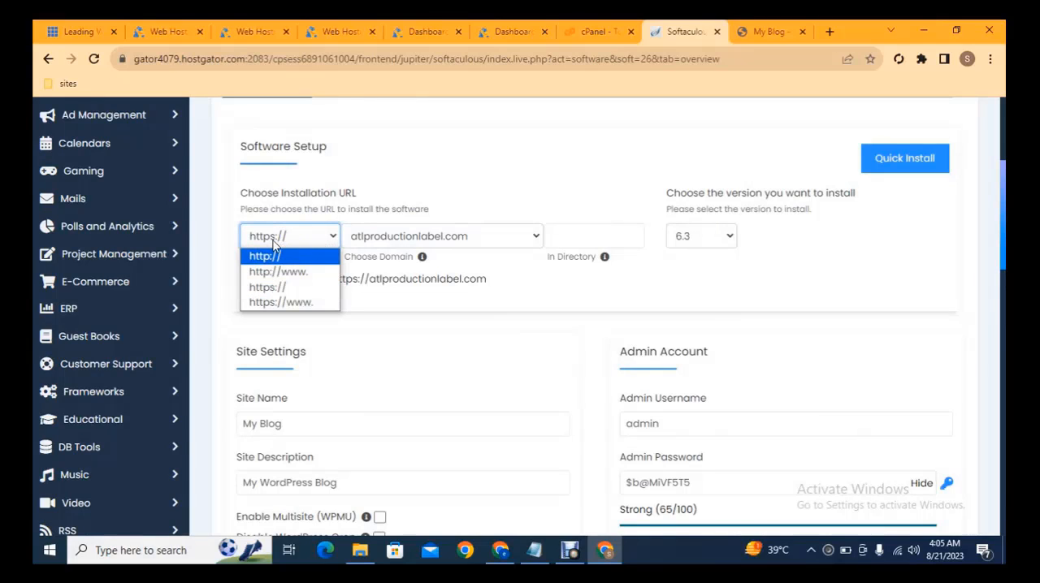
pyautogui.click(274, 259)
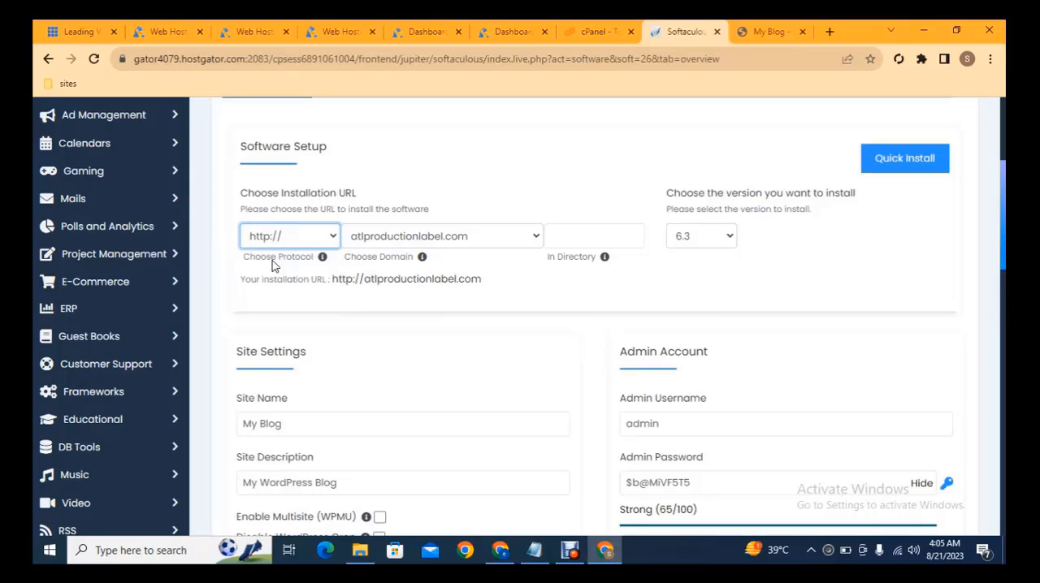
pyautogui.click(410, 237)
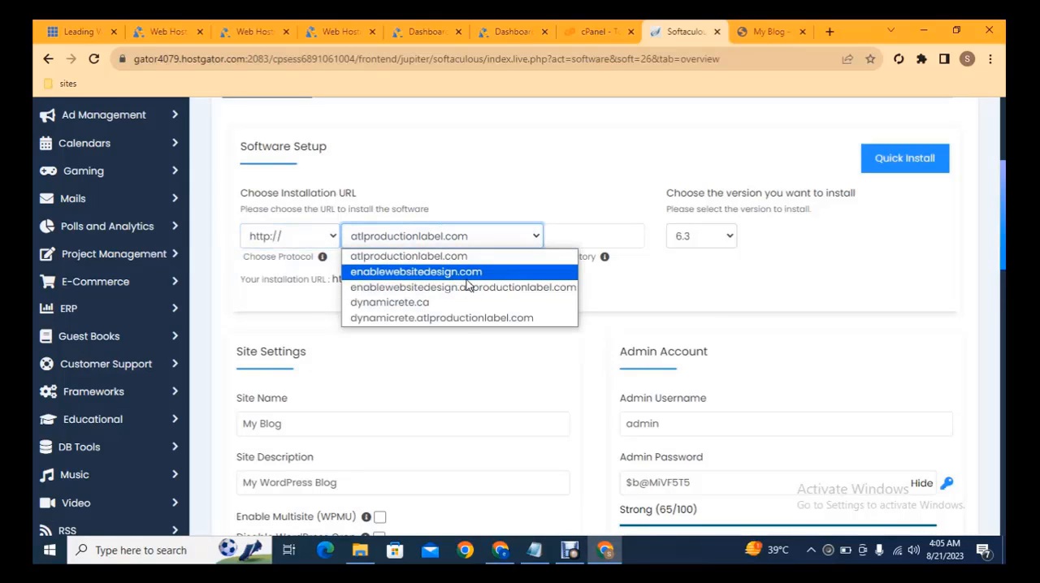
pyautogui.click(711, 297)
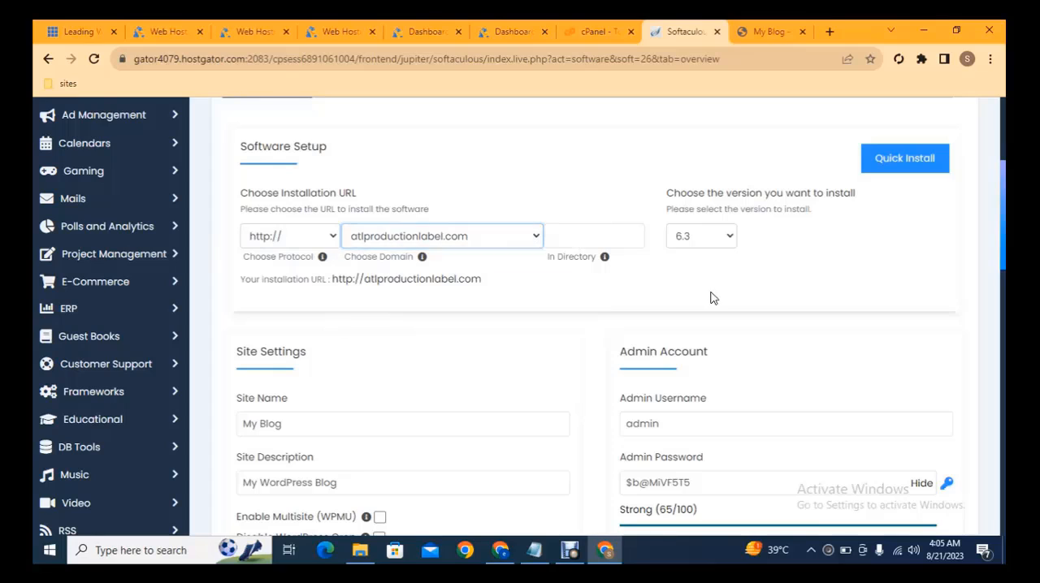
pyautogui.click(709, 245)
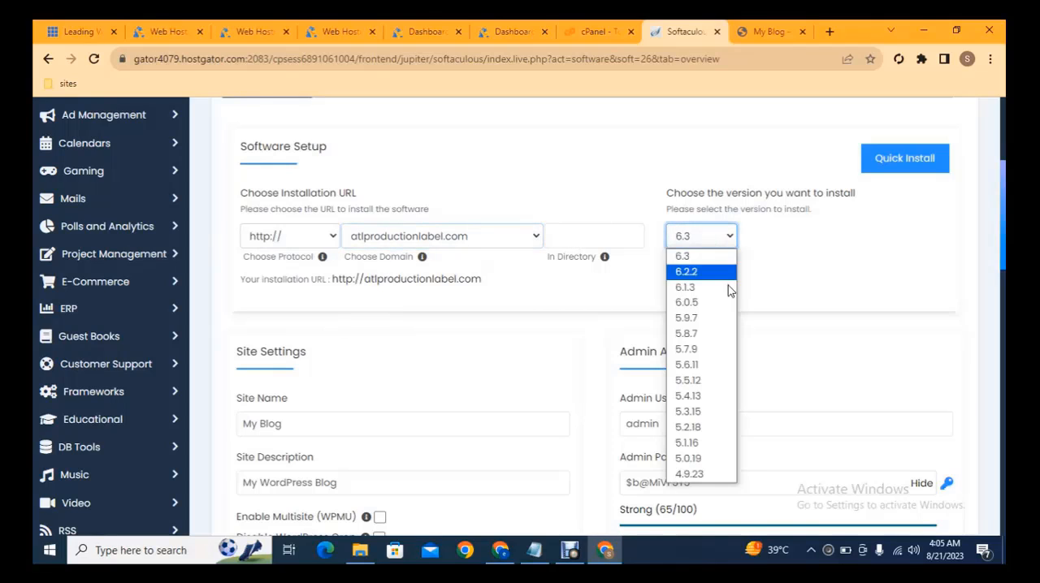
pyautogui.click(686, 256)
pyautogui.click(573, 240)
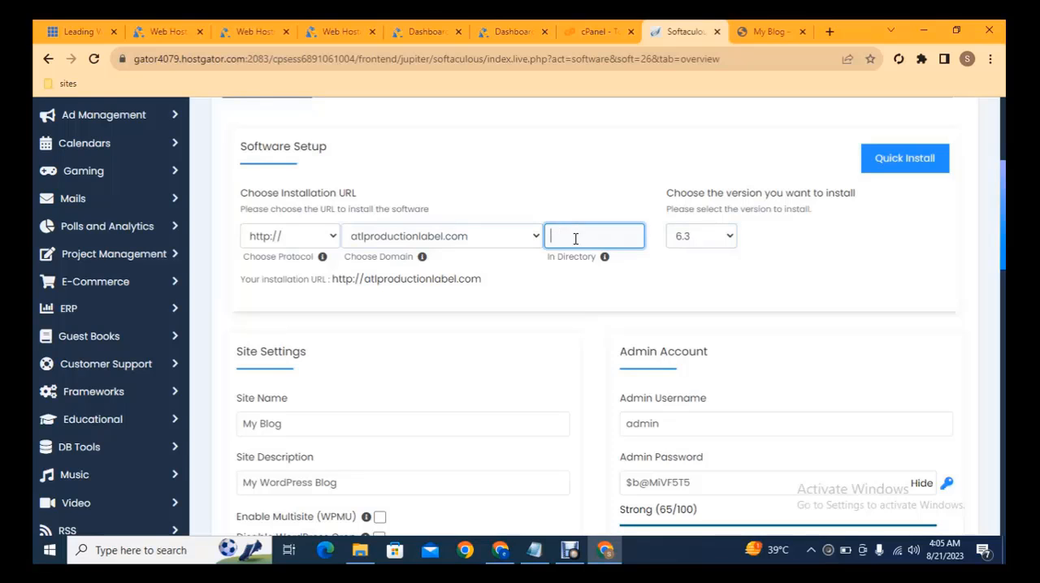
# Step: Review the rest of the installation form: site settings, admin account, language, plugins, themes and the install option
pyautogui.scroll(-2, 597, 325)
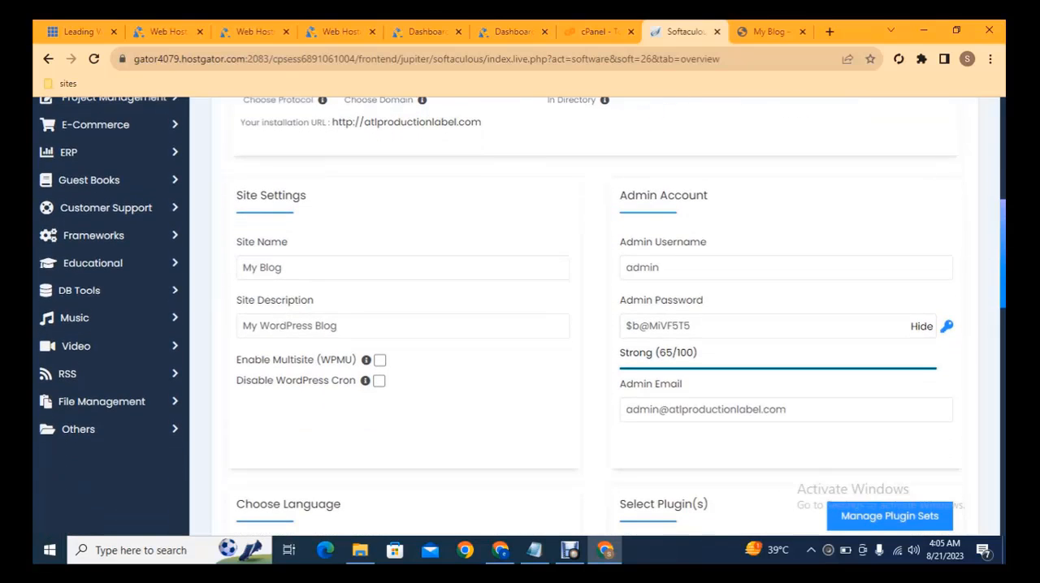
pyautogui.moveTo(635, 264); pyautogui.dragTo(733, 268)
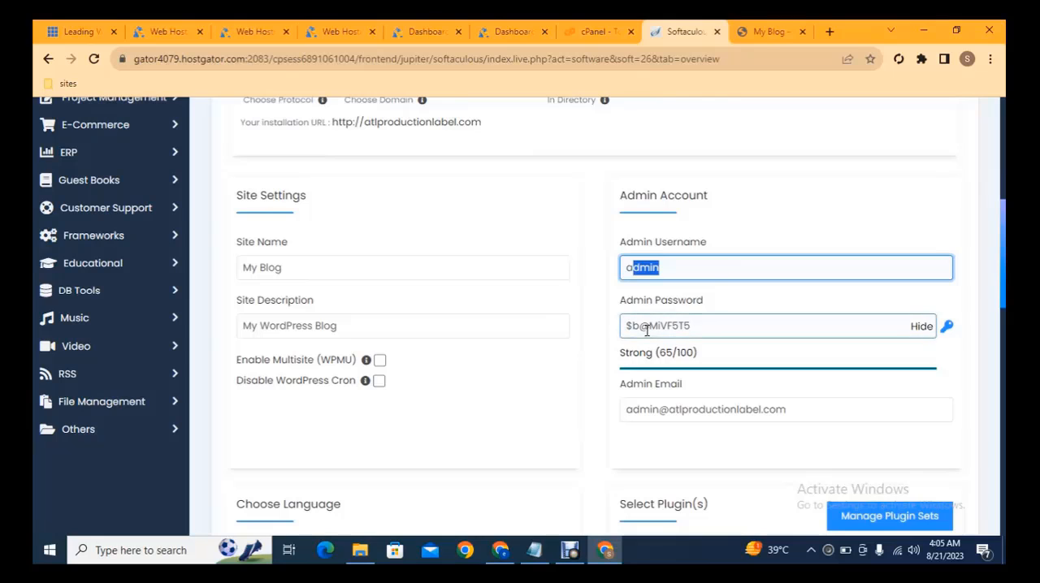
pyautogui.scroll(-1, 996, 260)
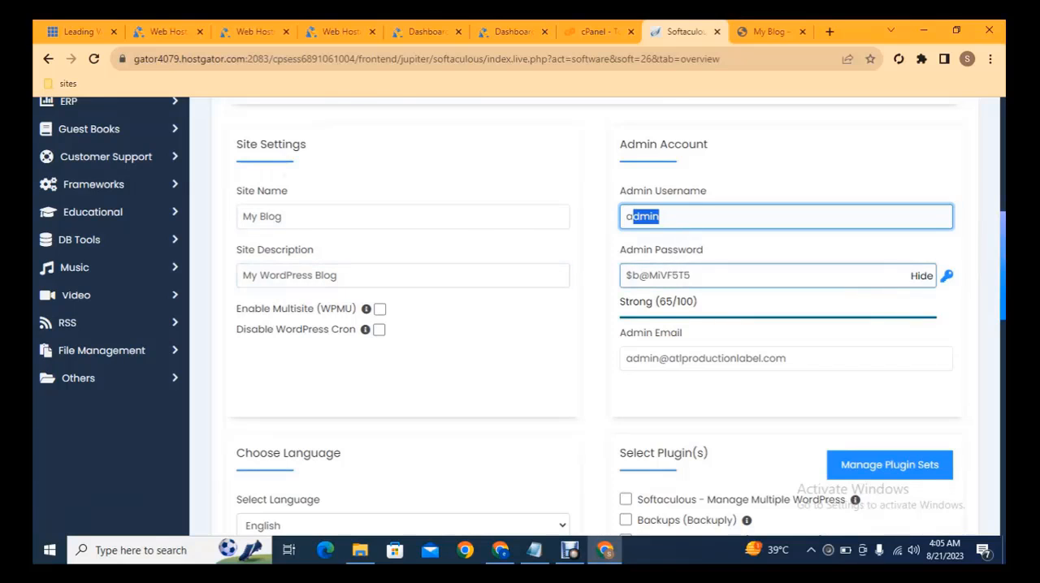
pyautogui.scroll(-4, 972, 280)
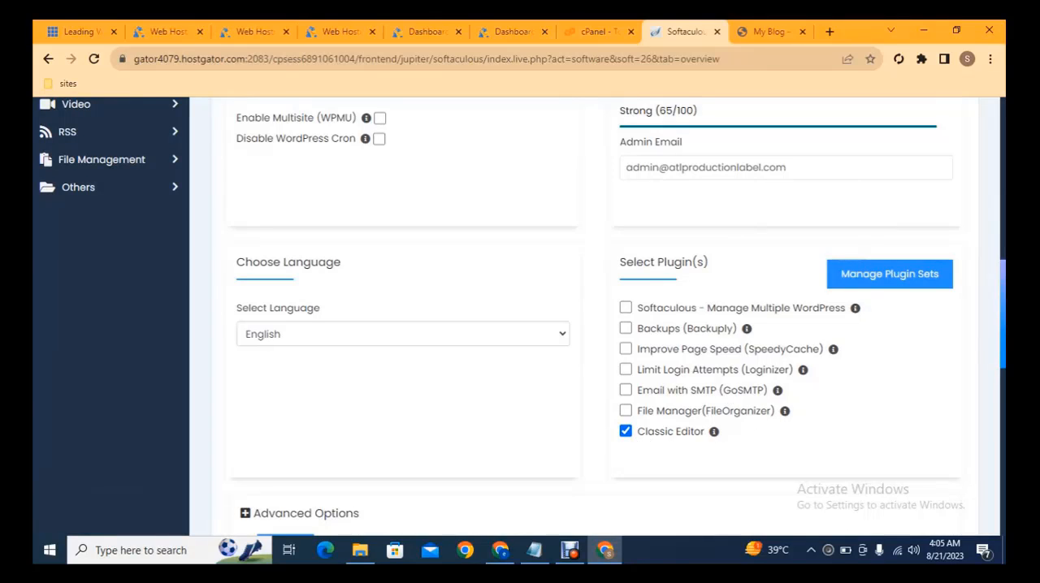
pyautogui.scroll(-5, 1001, 414)
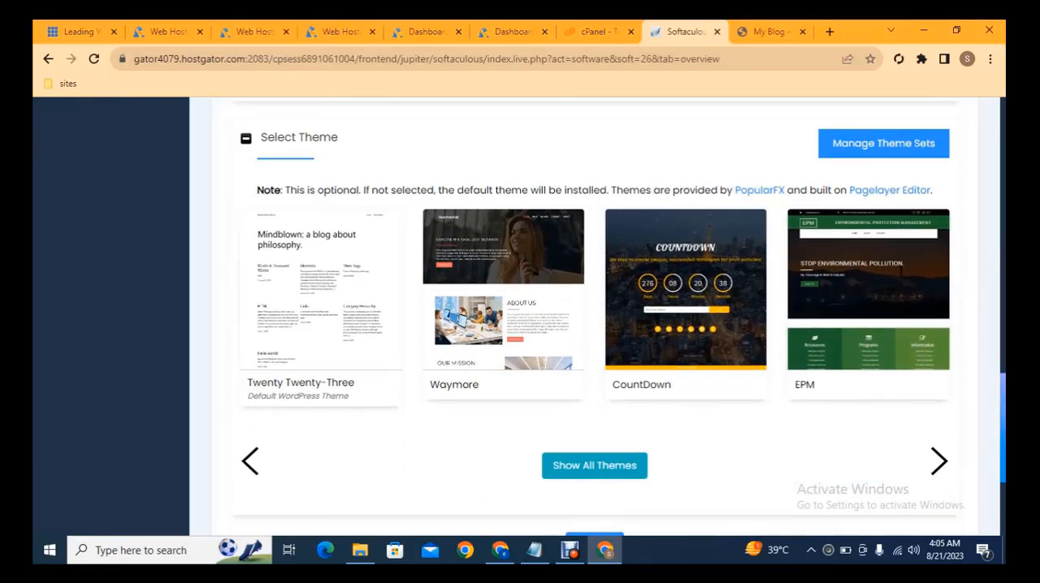
pyautogui.scroll(-2, 594, 325)
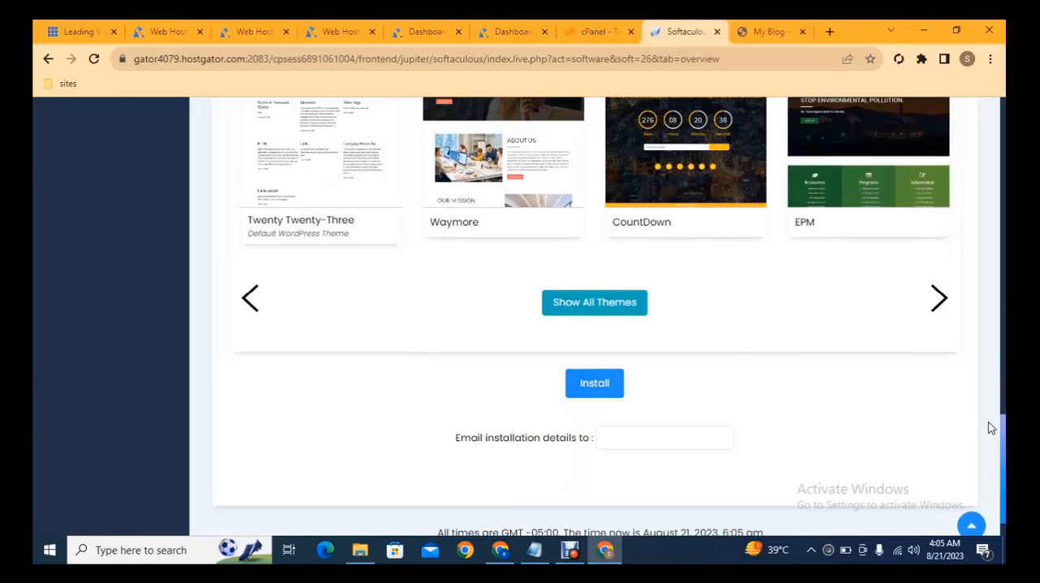
pyautogui.moveTo(1001, 440); pyautogui.dragTo(985, 114)
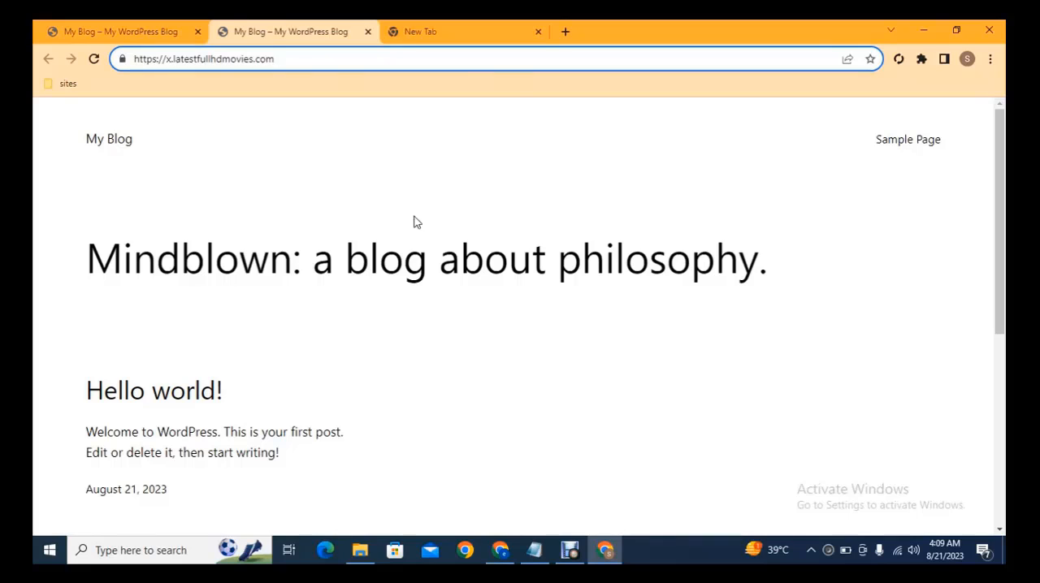
pyautogui.click(463, 25)
pyautogui.write('wp')
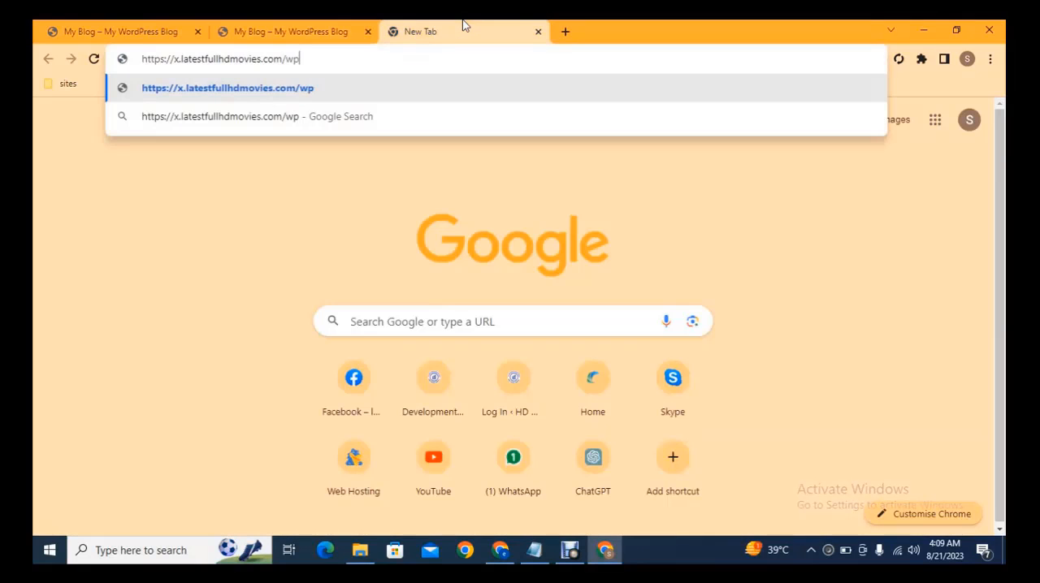
pyautogui.write('-admin')
pyautogui.press('Return')
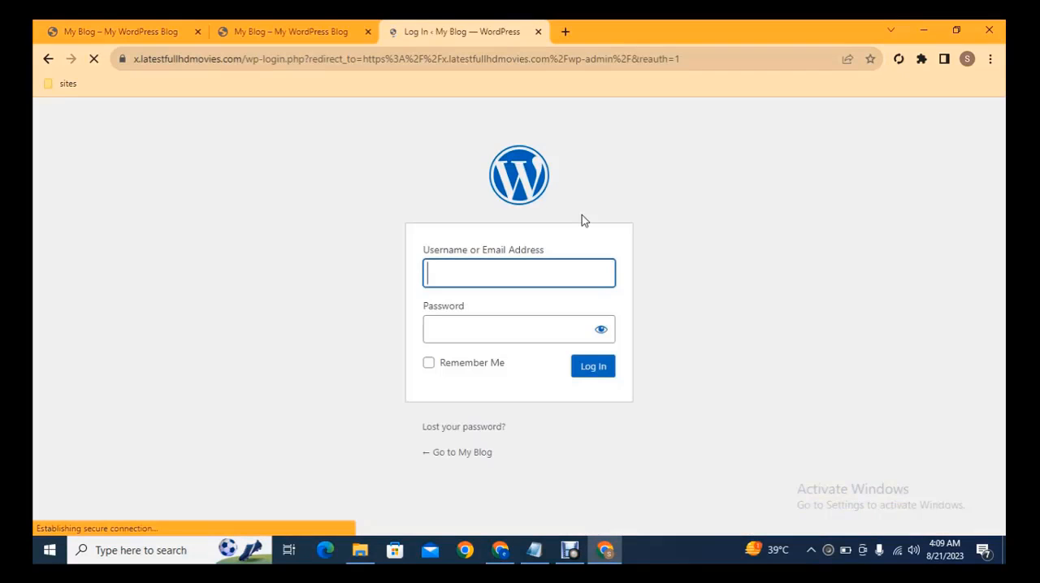
# Step: Log in to the WordPress admin with the username admin and the saved account password
pyautogui.write('admin')
pyautogui.press('Tab')
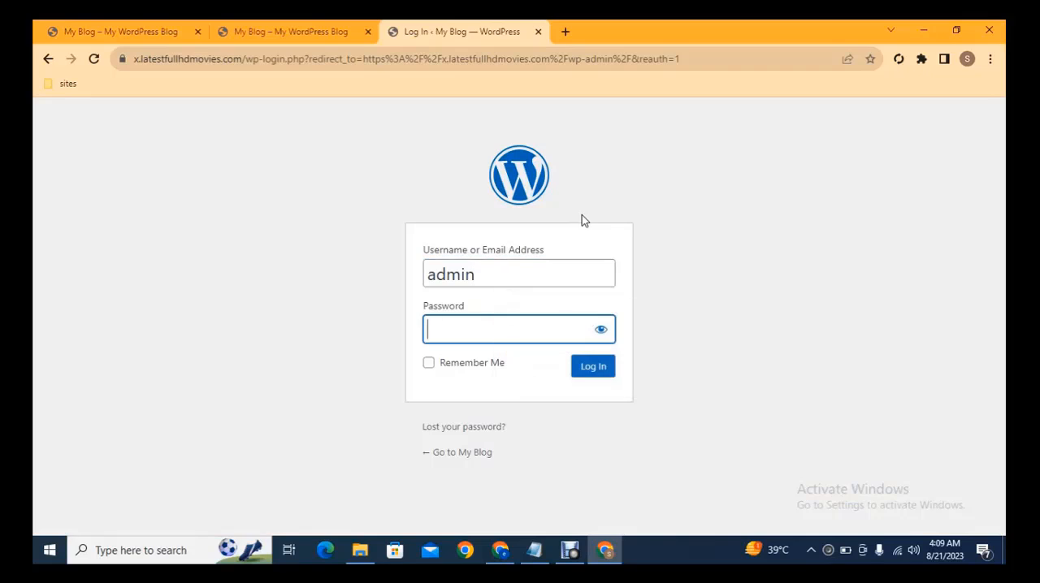
pyautogui.click(529, 270)
pyautogui.click(557, 316)
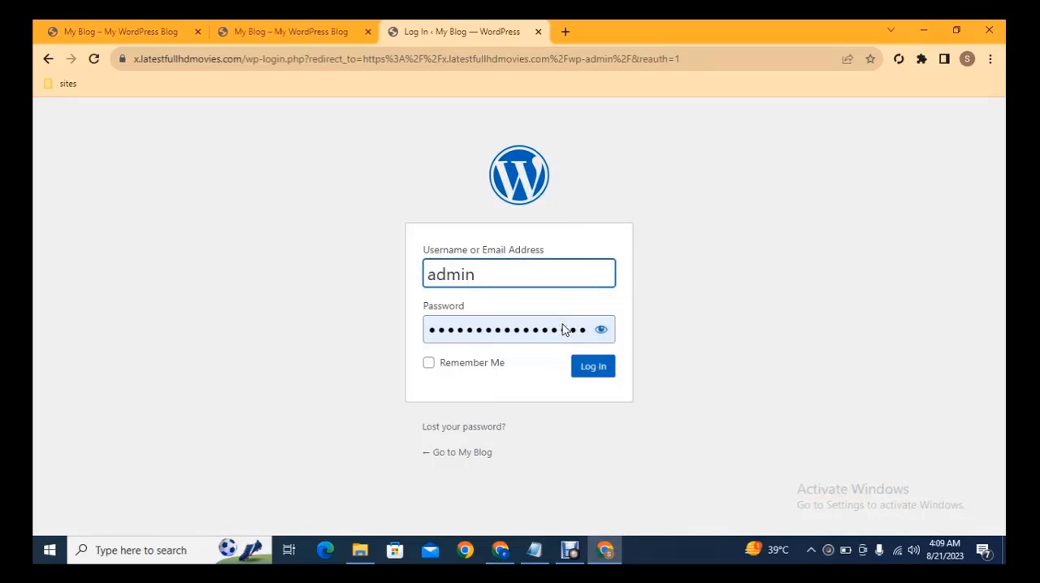
pyautogui.click(592, 367)
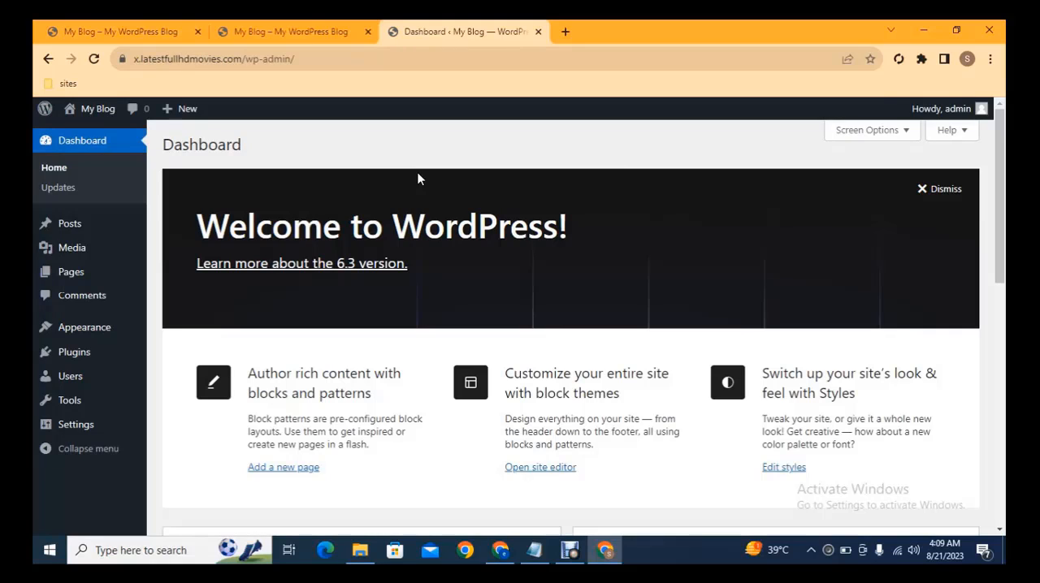
# Step: Open the Themes page in a new tab and from it the Add Themes page in another tab
pyautogui.moveTo(71, 333)
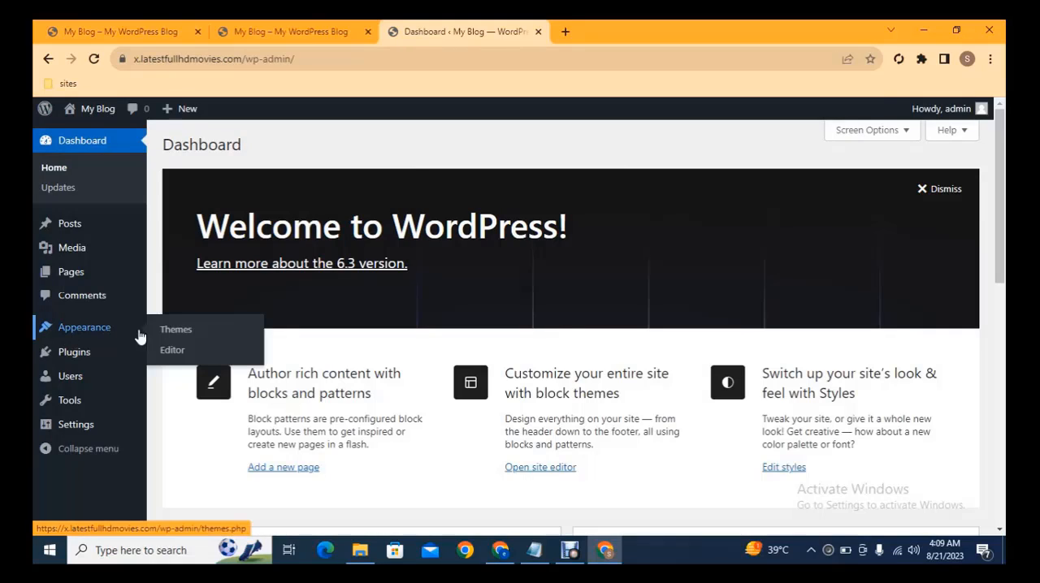
pyautogui.middleClick(171, 333)
pyautogui.click(581, 39)
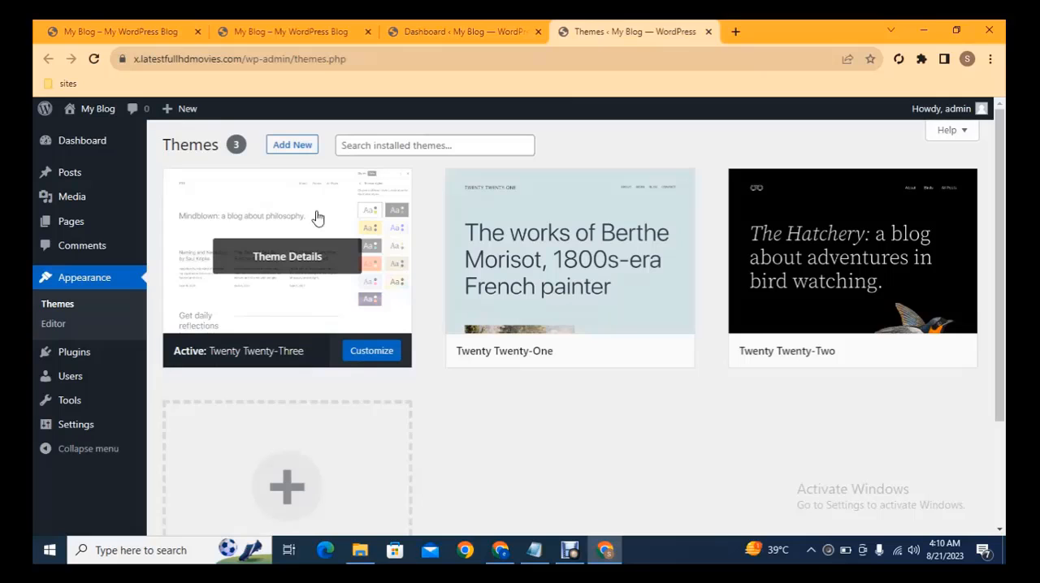
pyautogui.middleClick(286, 146)
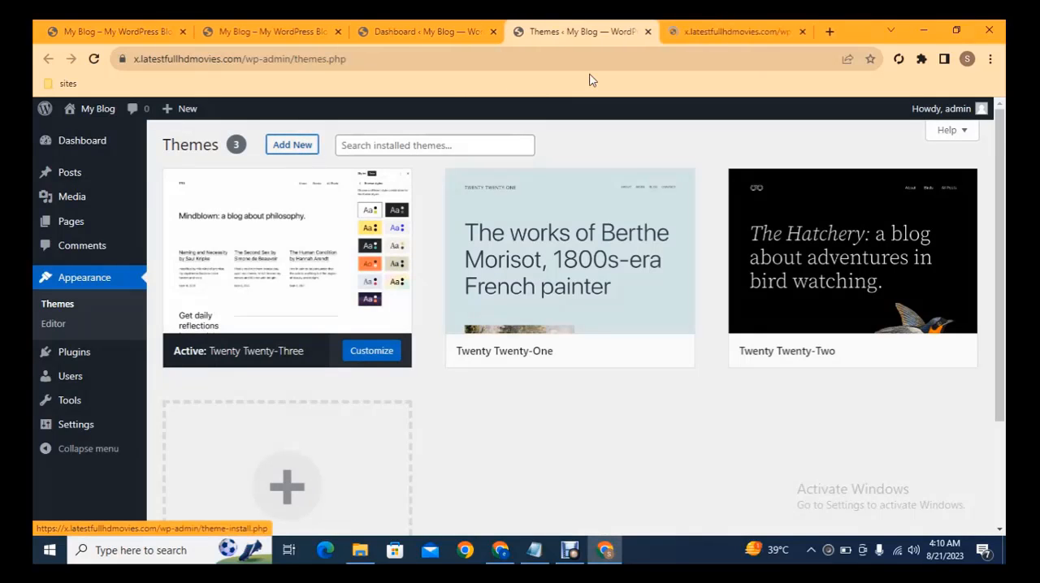
pyautogui.click(703, 26)
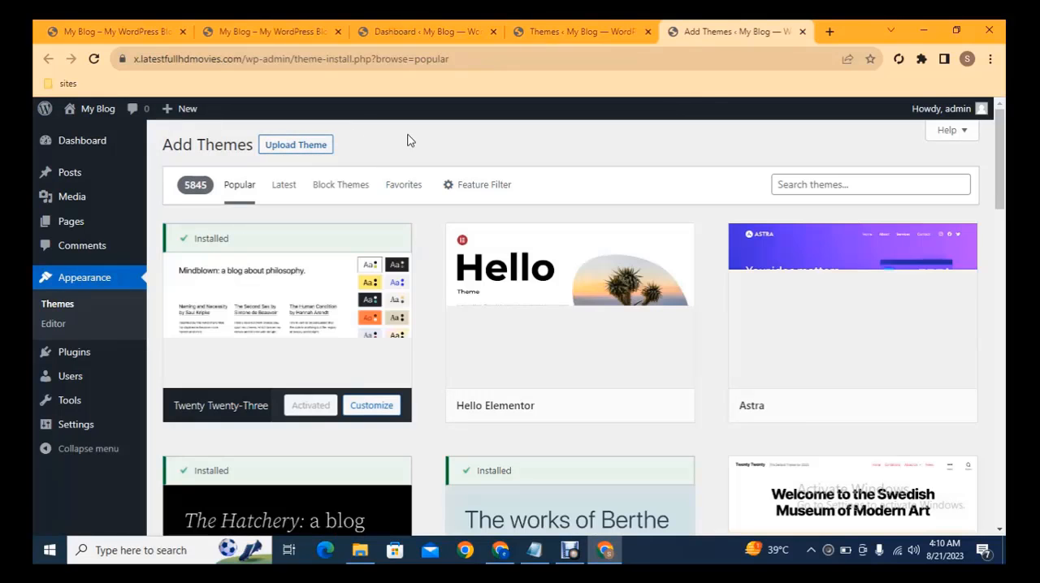
# Step: Show the theme upload form, then install the Astra theme from the popular themes and activate it
pyautogui.click(307, 149)
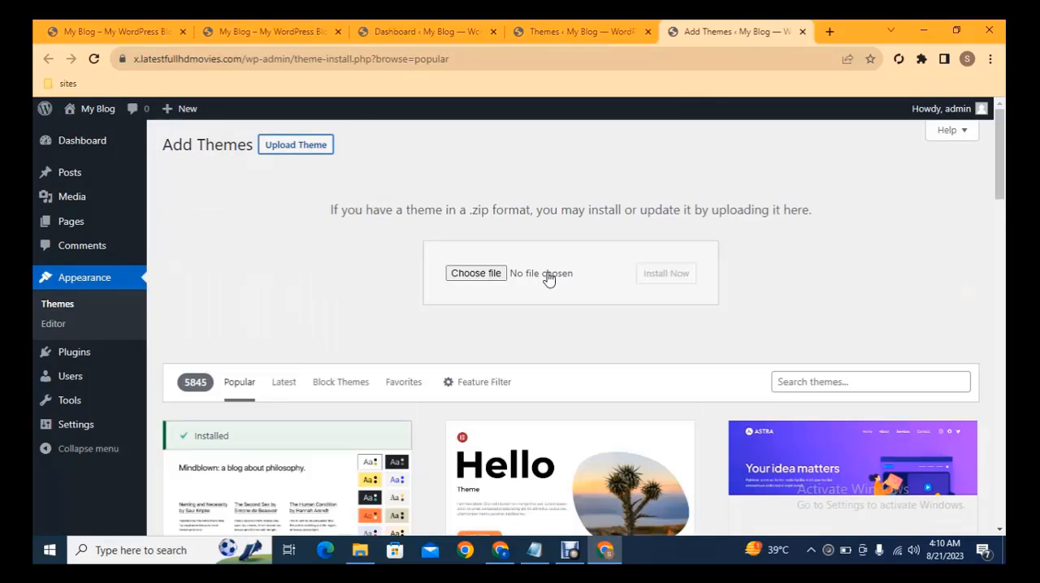
pyautogui.scroll(-3, 981, 191)
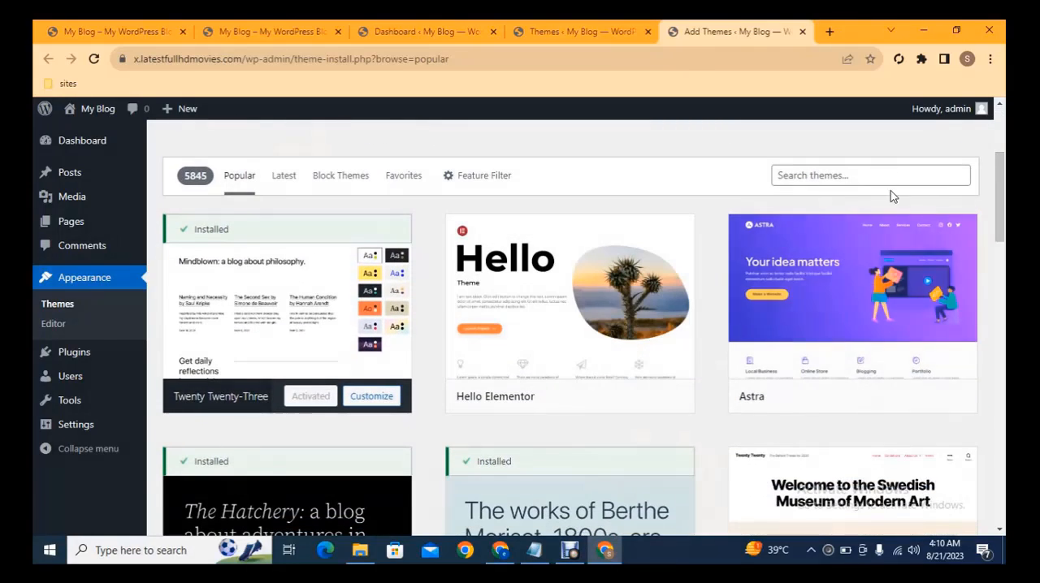
pyautogui.moveTo(999, 197); pyautogui.dragTo(1000, 196)
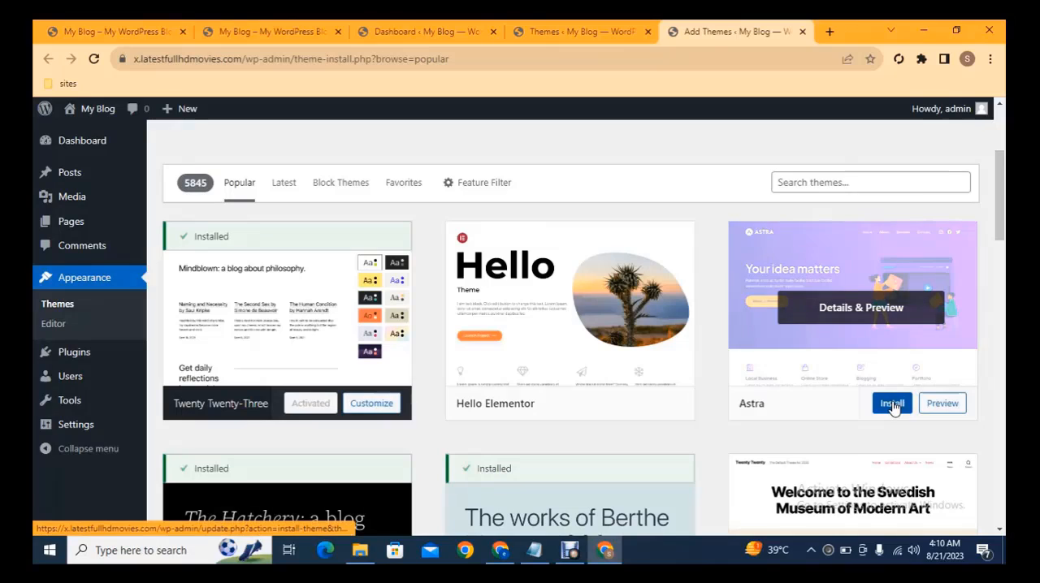
pyautogui.click(892, 405)
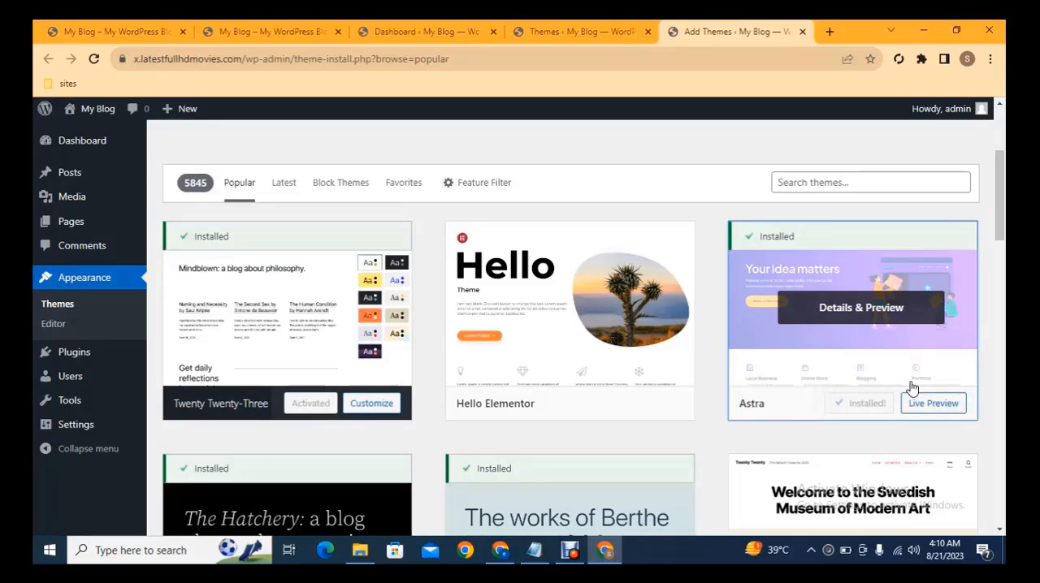
pyautogui.click(871, 403)
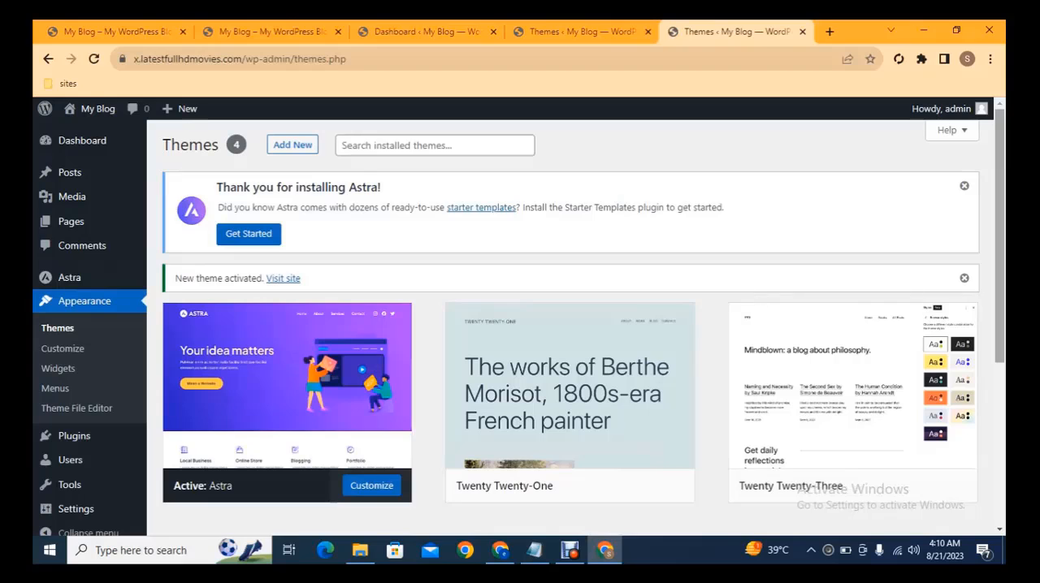
# Step: Open the Add Plugins page in a new tab and install the Classic Editor and Classic Widgets plugins
pyautogui.scroll(-1, 747, 301)
pyautogui.moveTo(81, 423)
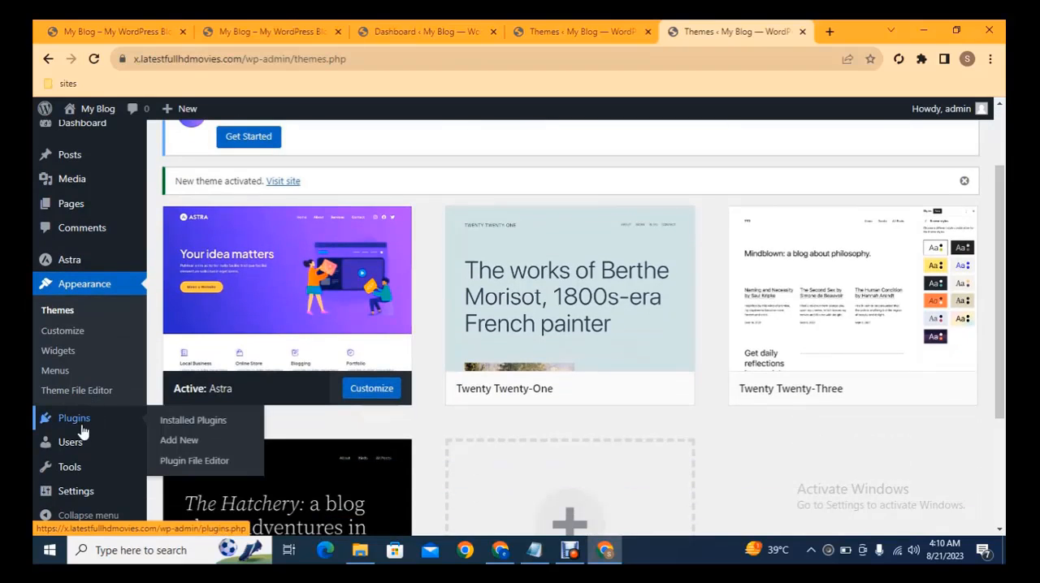
pyautogui.middleClick(185, 439)
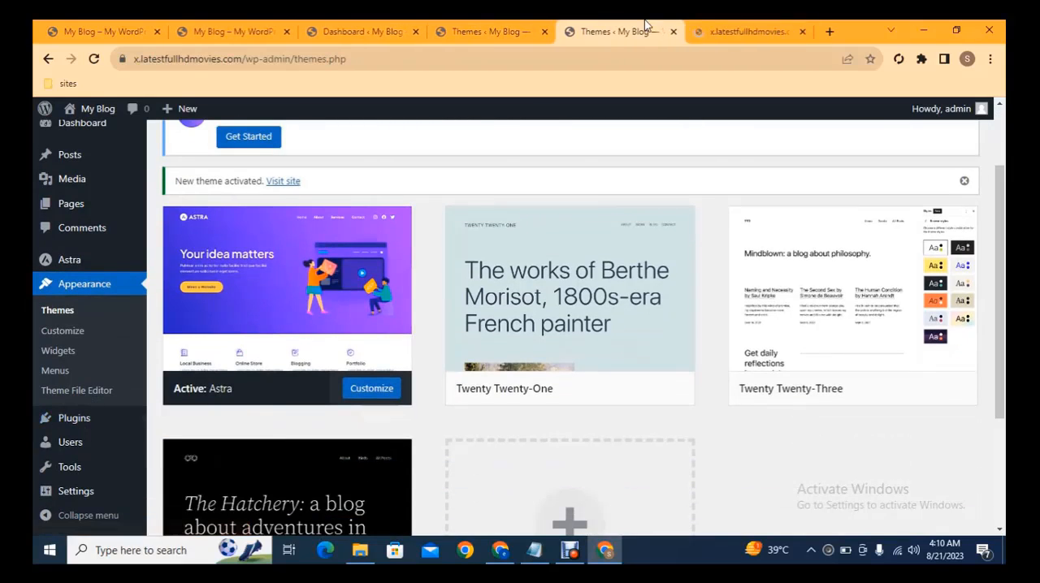
pyautogui.click(735, 31)
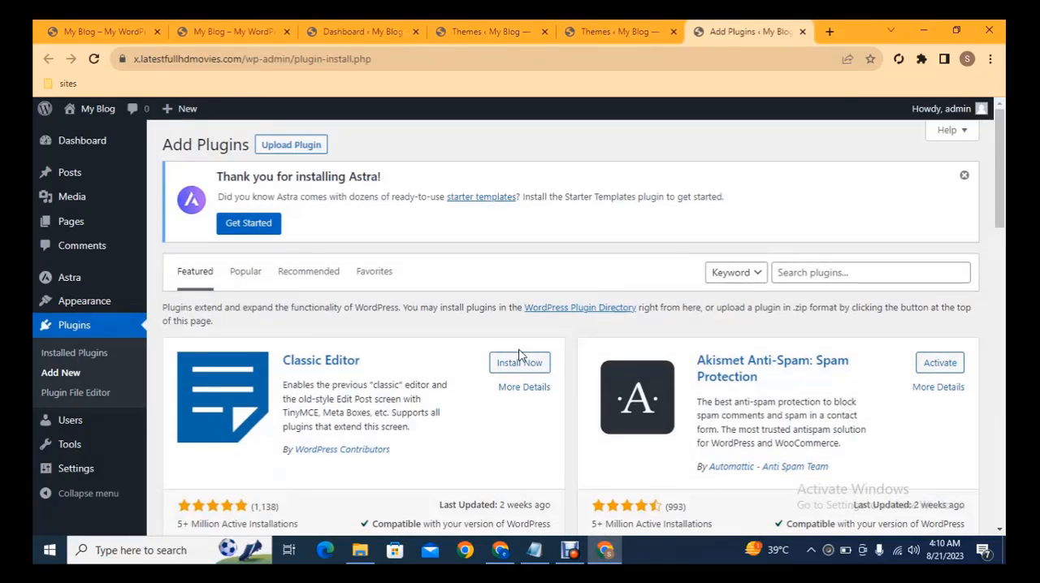
pyautogui.scroll(-2, 1005, 174)
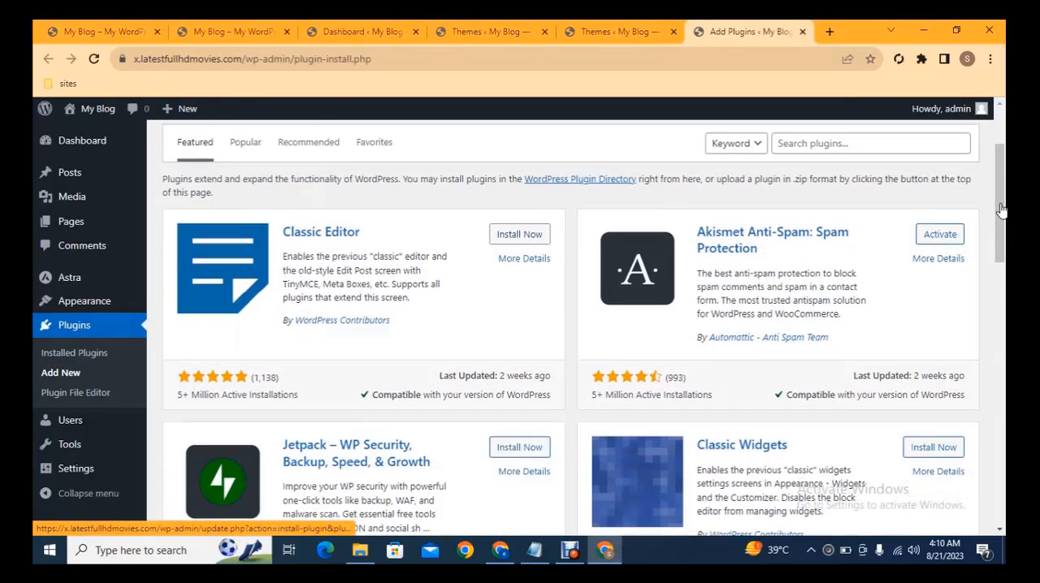
pyautogui.click(519, 231)
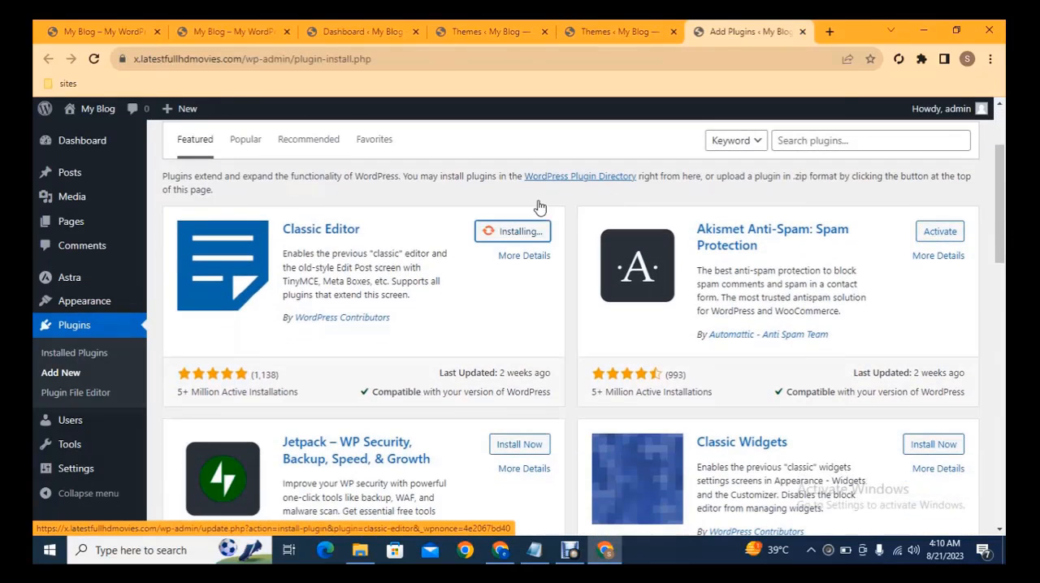
pyautogui.click(950, 445)
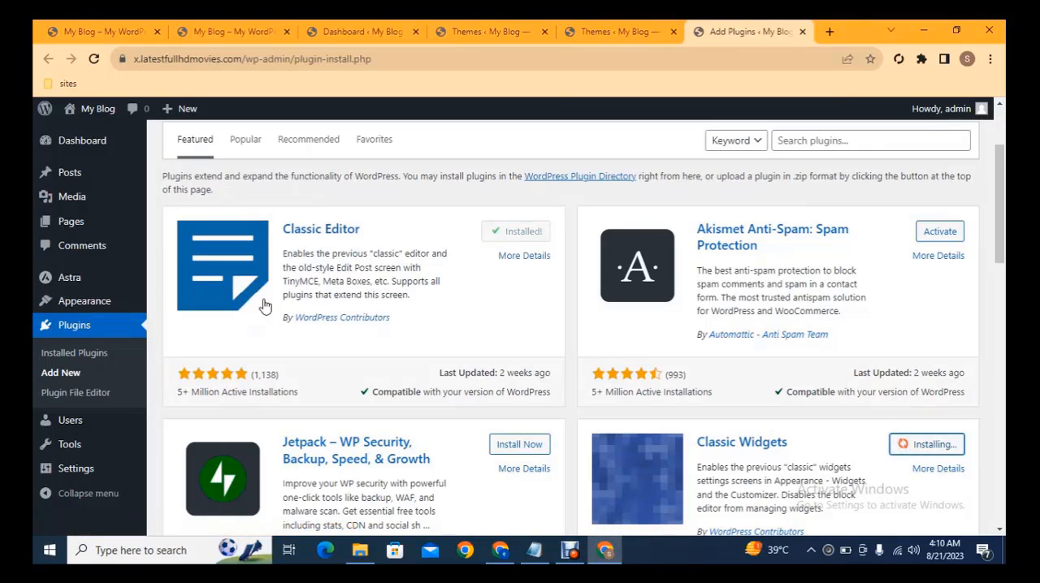
# Step: Open two more Add Plugins tabs, then search the plugins for "really" and install Really Simple SSL
pyautogui.middleClick(96, 376)
pyautogui.middleClick(97, 375)
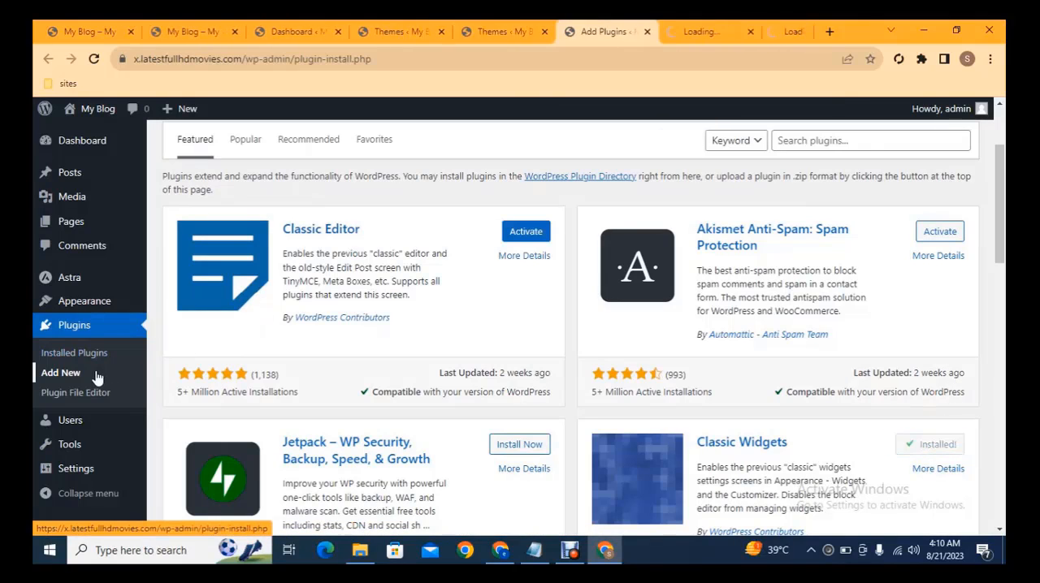
pyautogui.click(821, 139)
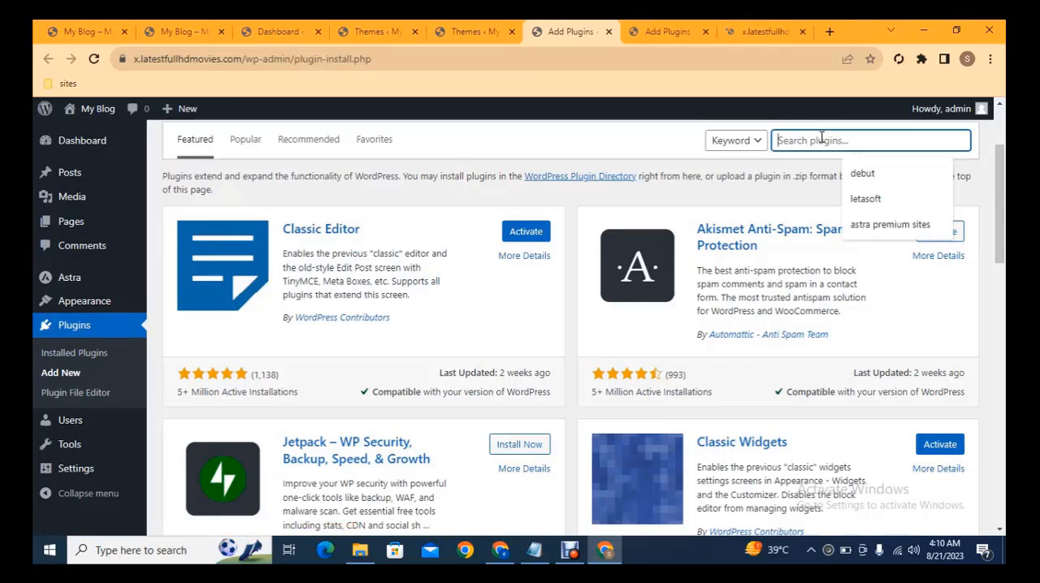
pyautogui.write('re')
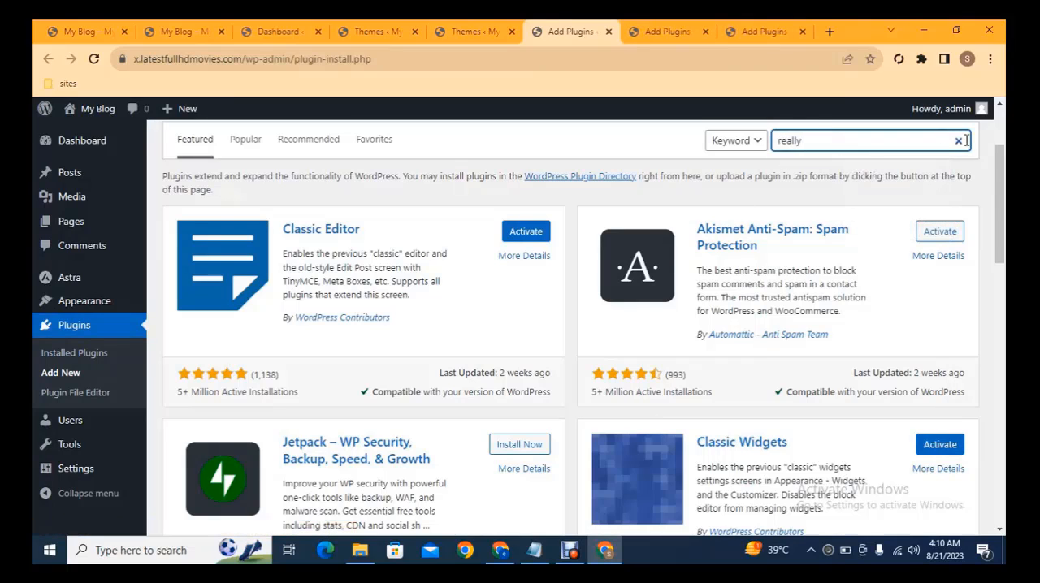
pyautogui.write('ally')
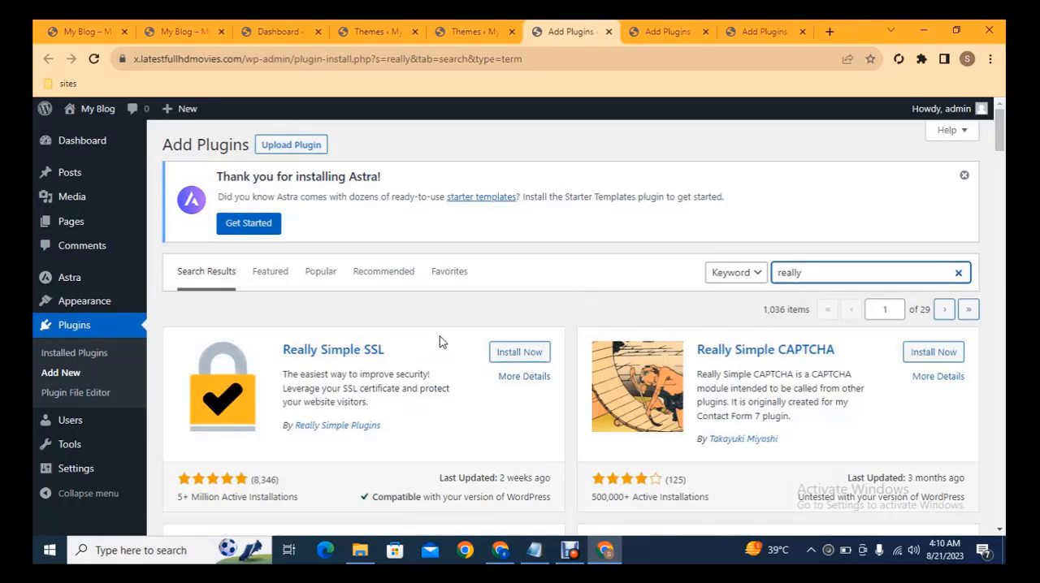
pyautogui.click(514, 352)
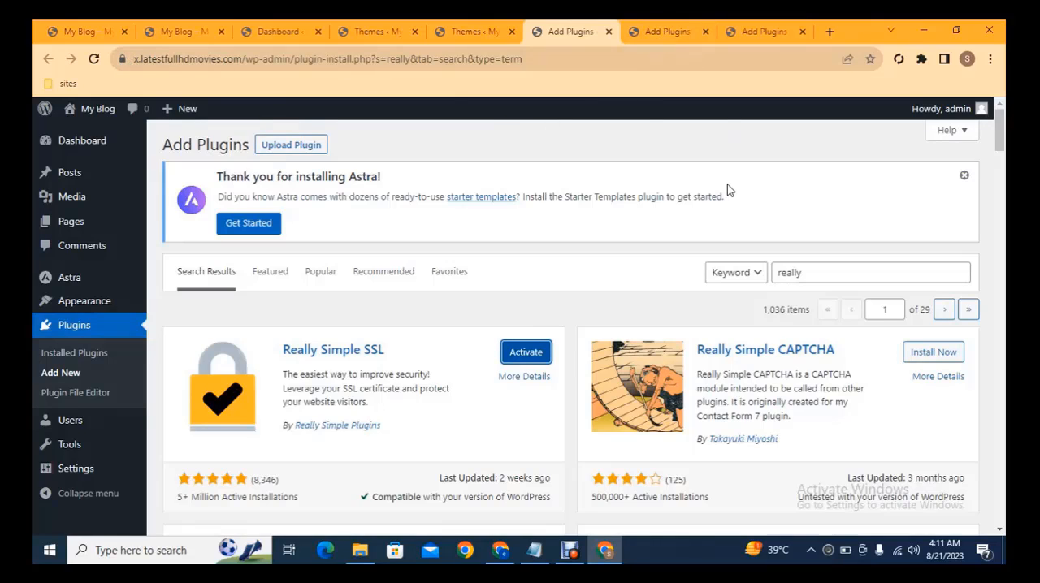
# Step: Start a plugin upload in the second Add Plugins tab and browse to the resources folder on Local Disk (D:)
pyautogui.click(671, 28)
pyautogui.click(310, 144)
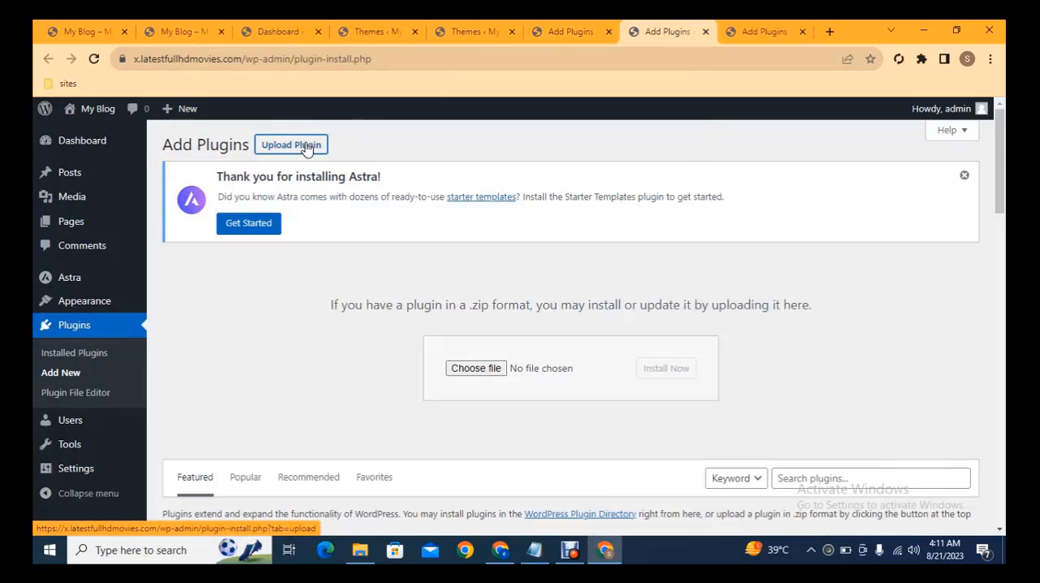
pyautogui.click(476, 371)
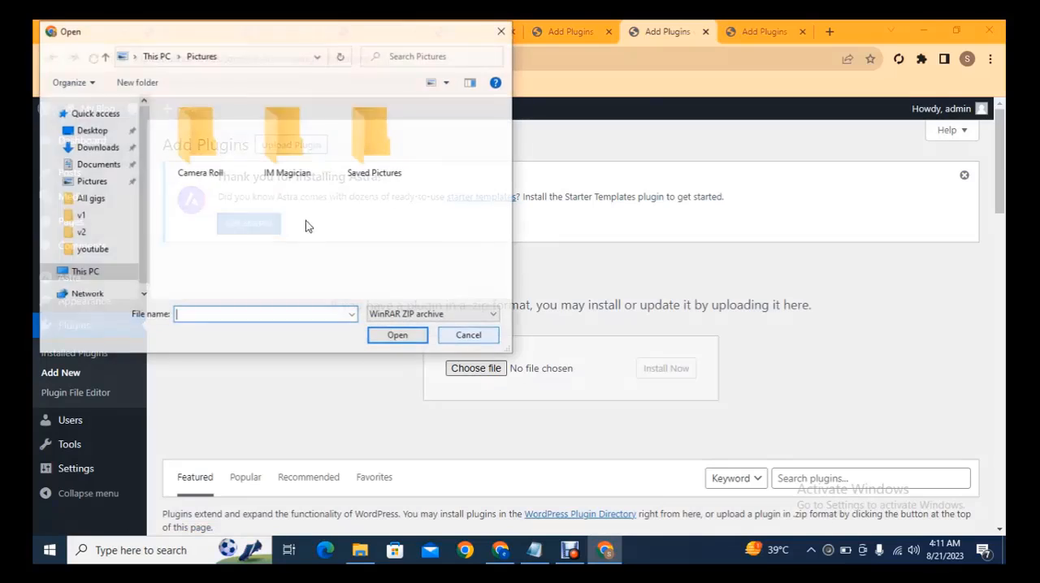
pyautogui.click(71, 275)
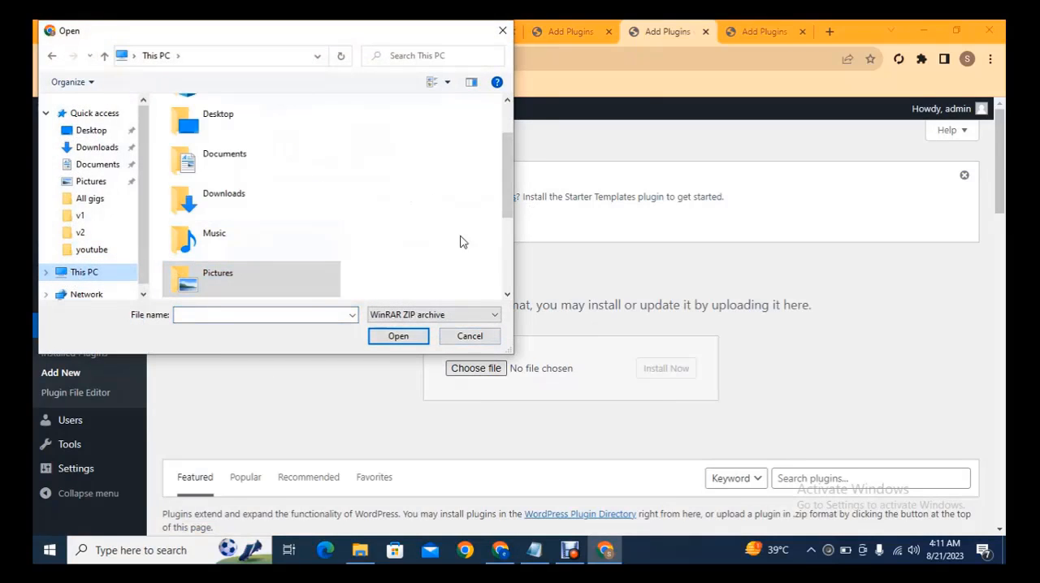
pyautogui.scroll(-3, 487, 240)
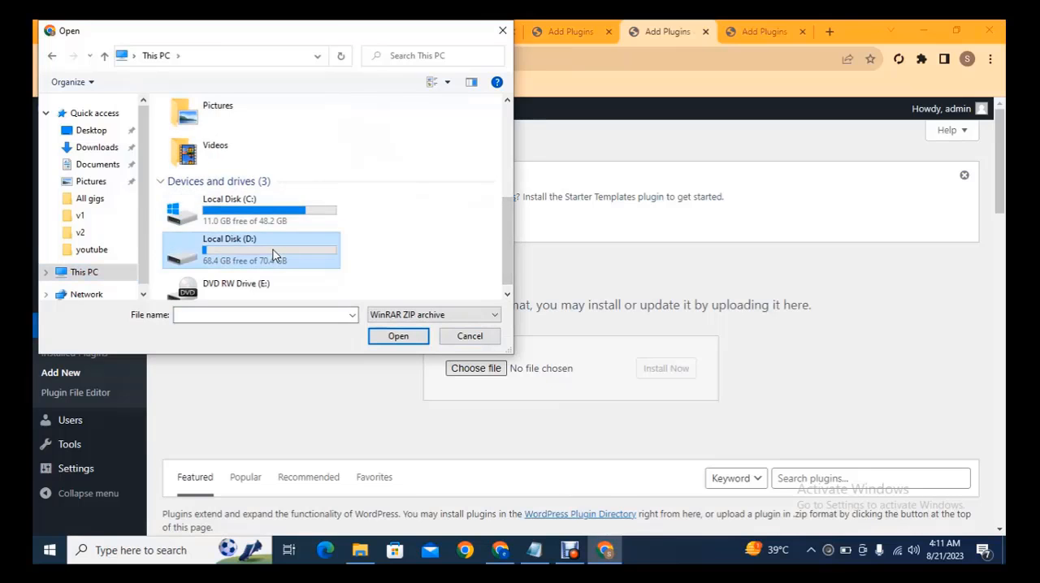
pyautogui.doubleClick(252, 247)
pyautogui.click(228, 247)
pyautogui.press('r')
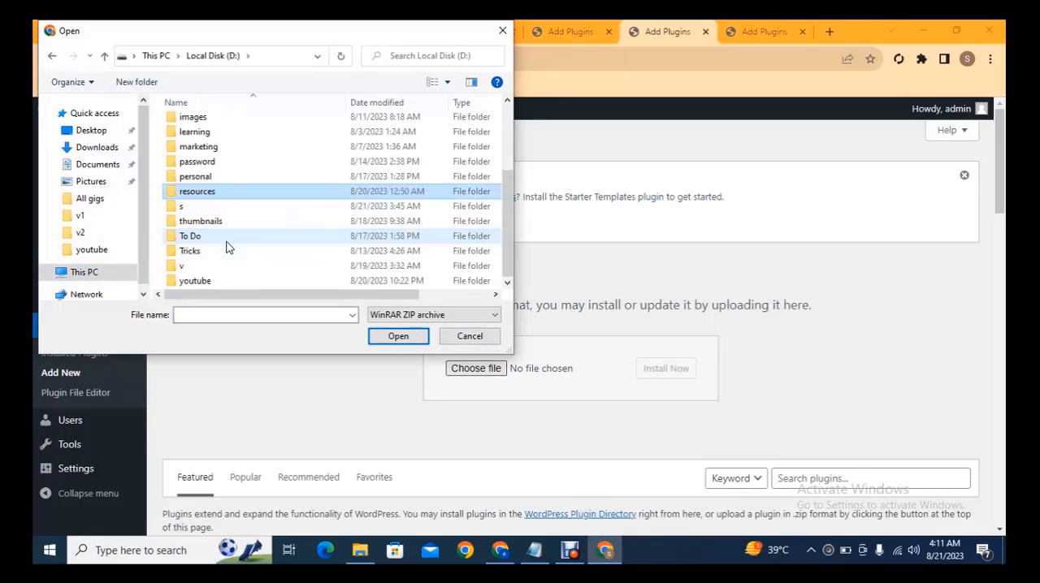
pyautogui.press('Return')
# Step: Choose the archive astra-addon_v4.1.7 as the plugin file and start its installation
pyautogui.press('Down')
pyautogui.press('Down')
pyautogui.press('Down')
pyautogui.press('Down')
pyautogui.press('Down')
pyautogui.press('Down')
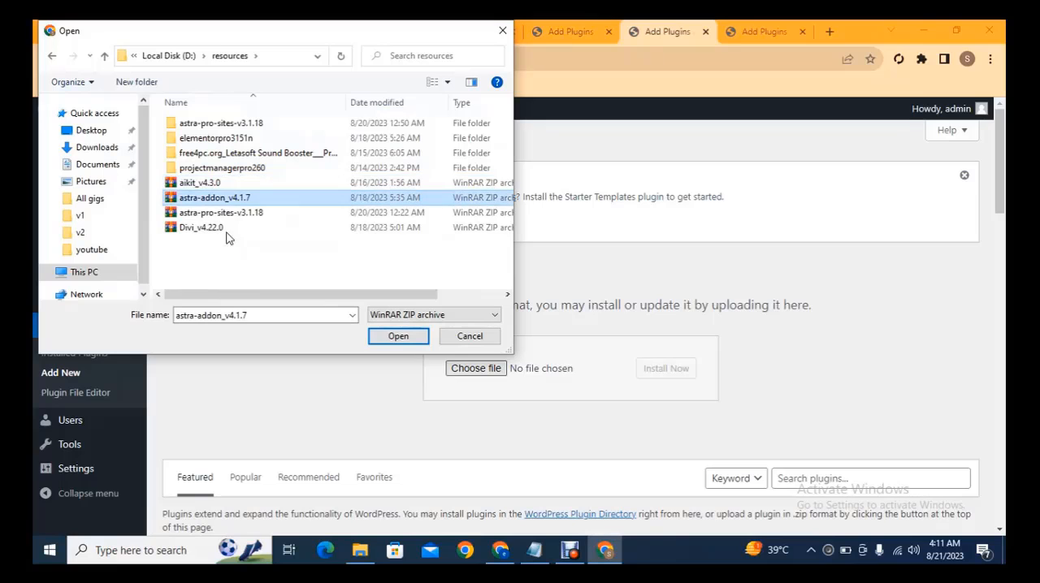
pyautogui.press('Return')
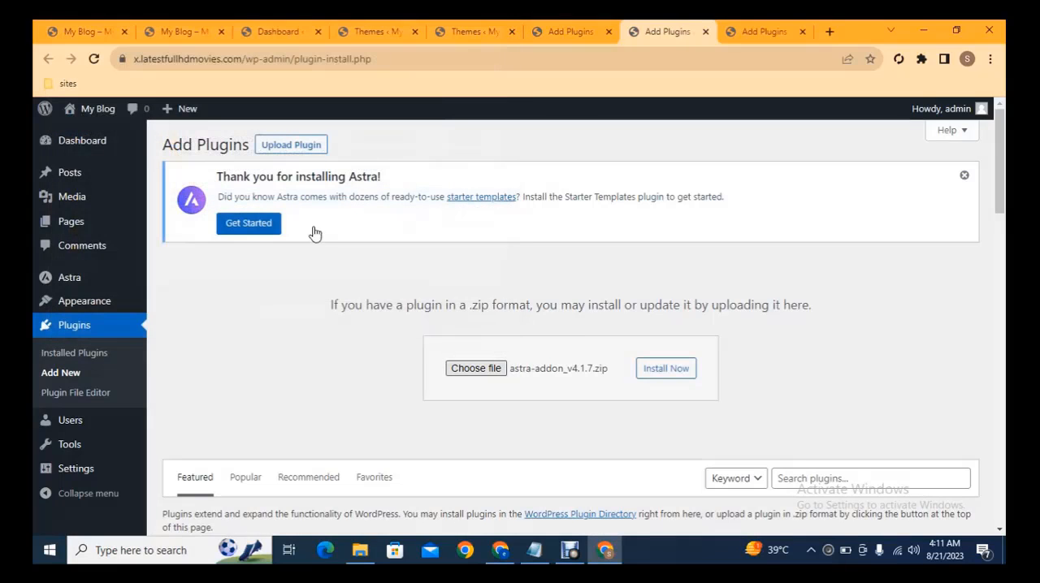
pyautogui.click(665, 368)
# Step: Upload and install astra-pro-sites-v3.1.18.zip in the remaining Add Plugins tab, then return to the tab with the "really" search results
pyautogui.click(764, 32)
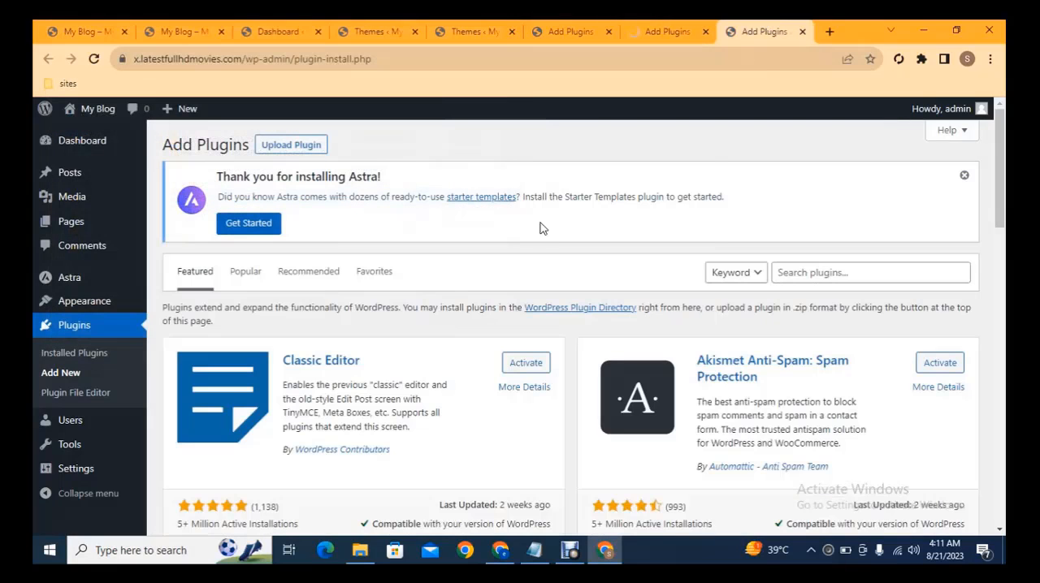
pyautogui.click(323, 145)
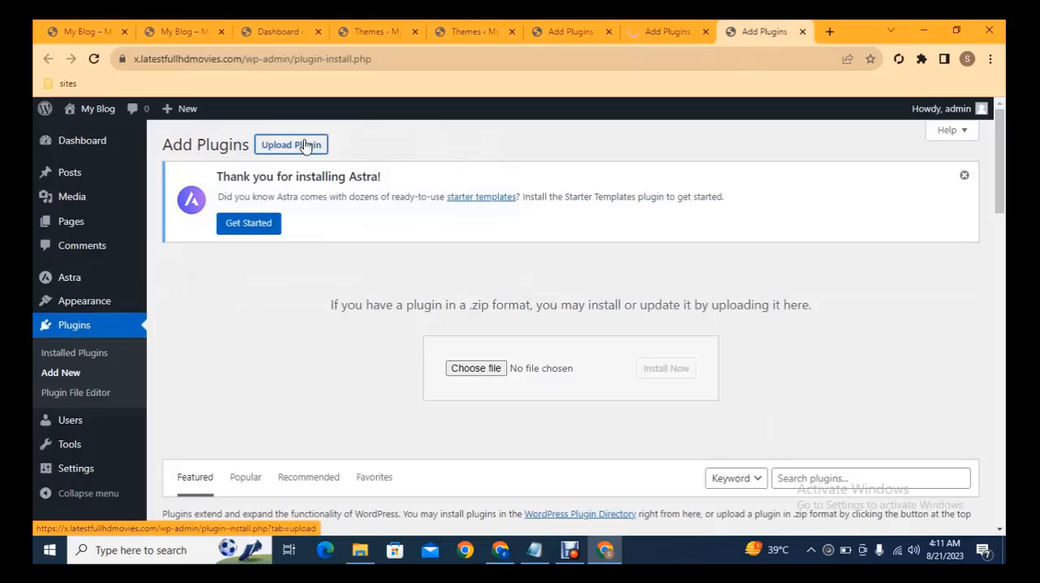
pyautogui.click(449, 364)
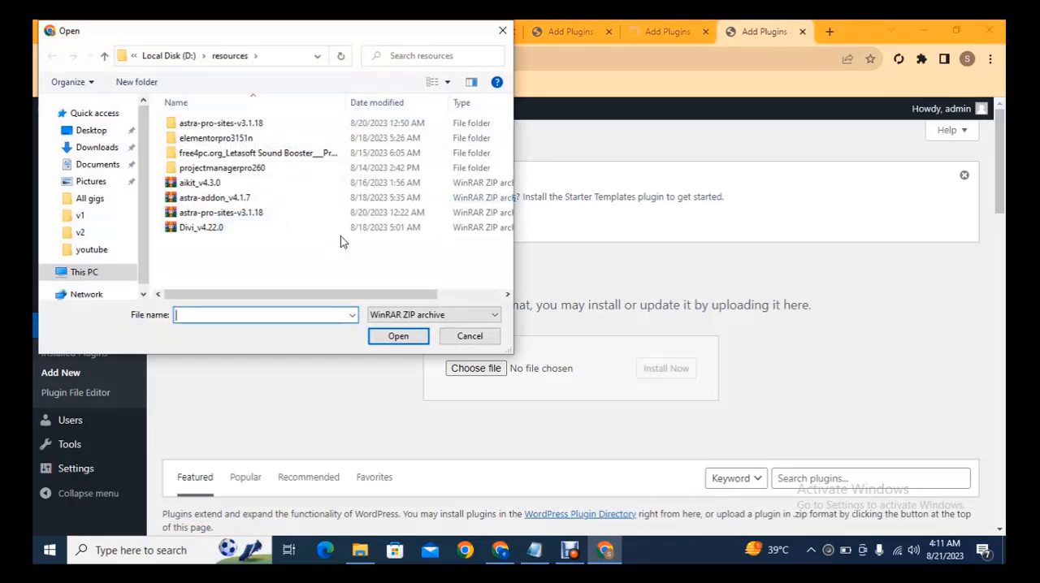
pyautogui.doubleClick(220, 212)
pyautogui.click(684, 370)
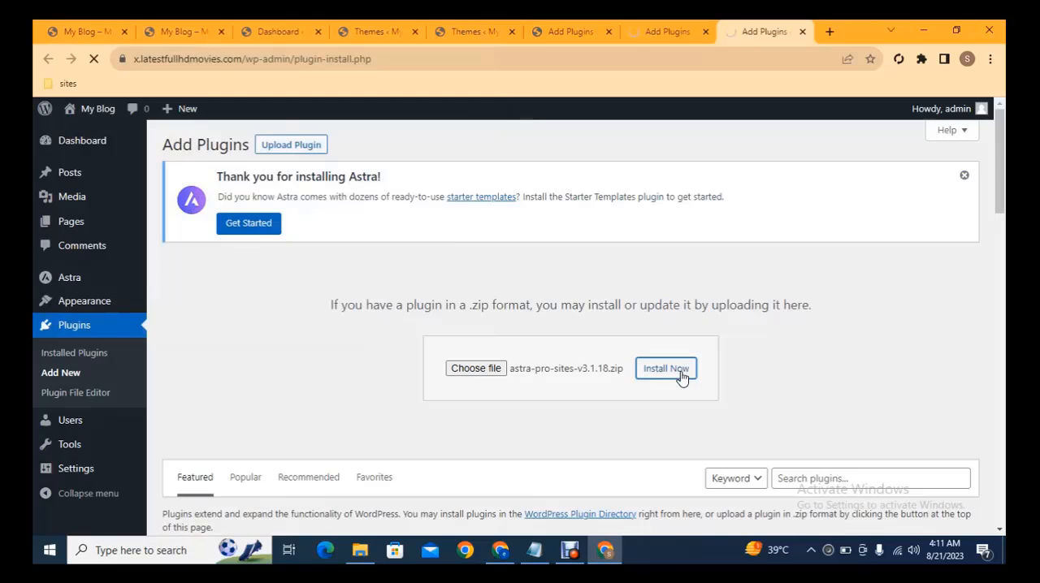
pyautogui.click(542, 26)
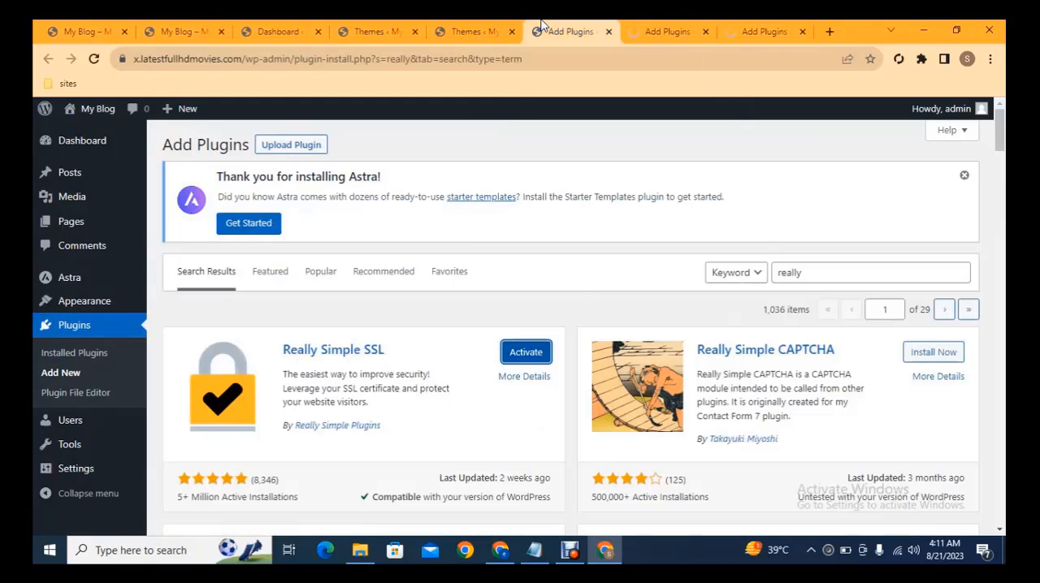
# Step: Upload elementor-pro.zip from the nested elementorpro3151n folders in resources and start its installation
pyautogui.click(292, 145)
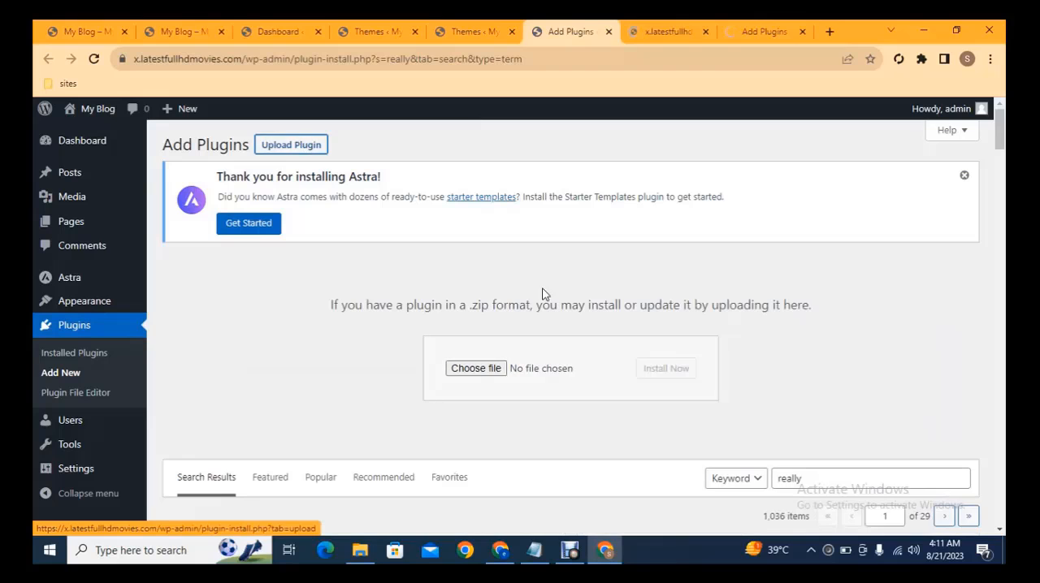
pyautogui.click(465, 368)
pyautogui.doubleClick(204, 138)
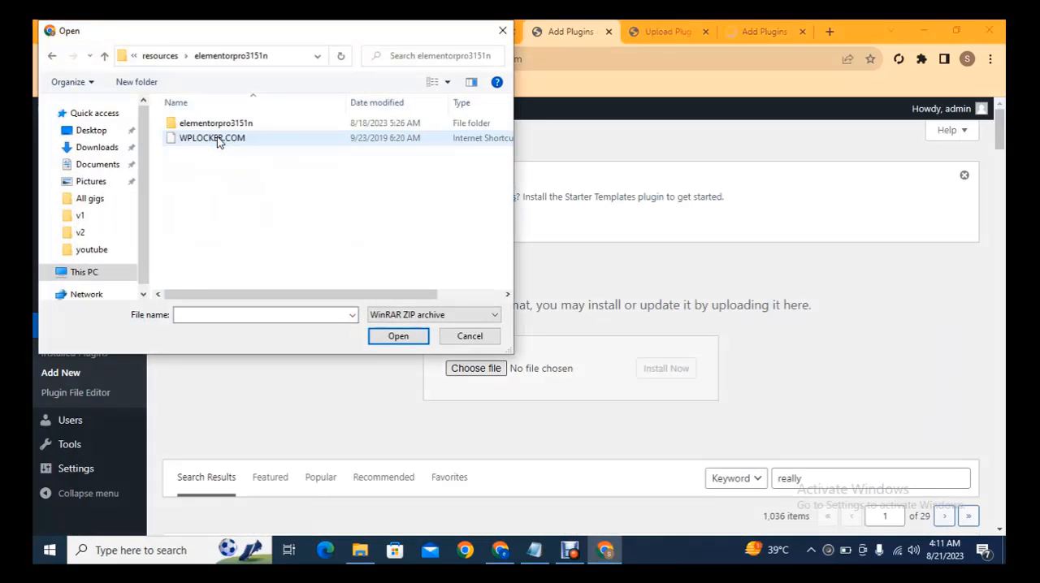
pyautogui.doubleClick(206, 138)
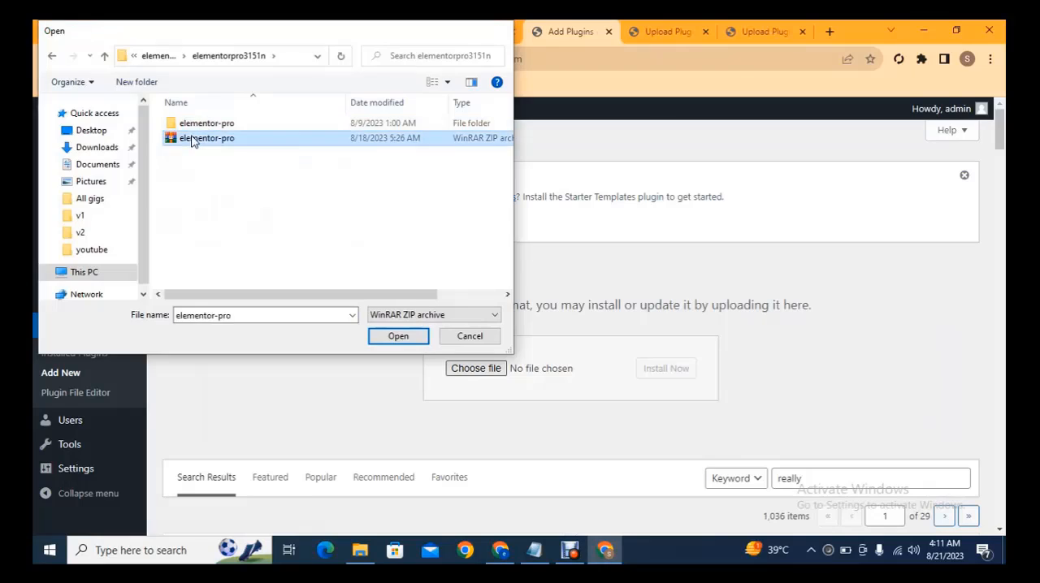
pyautogui.click(666, 370)
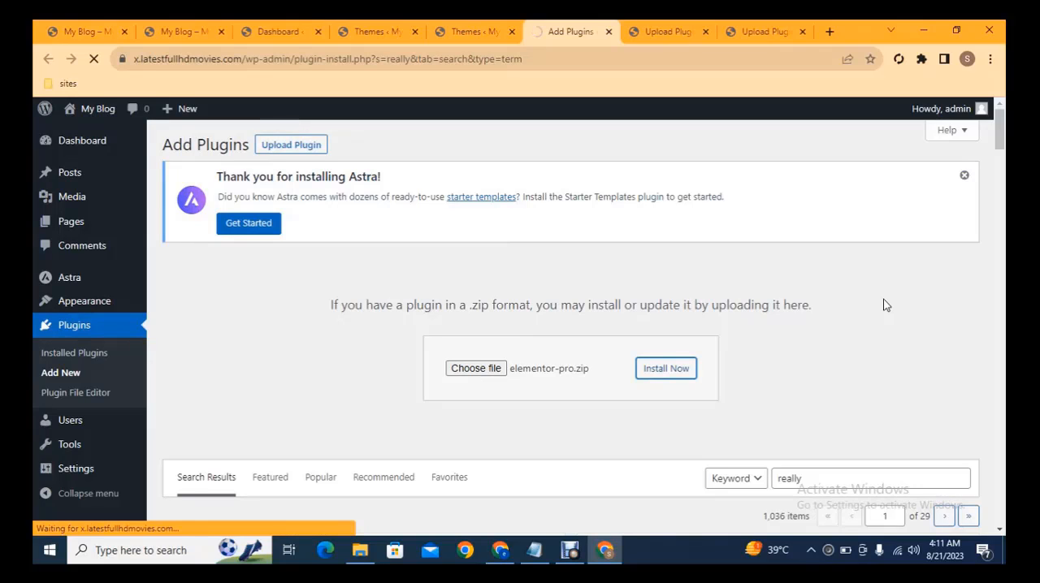
# Step: Activate the three uploaded plugins astra-pro-sites, astra-addon and elementor-pro, each in its own upload tab
pyautogui.click(767, 27)
pyautogui.click(209, 348)
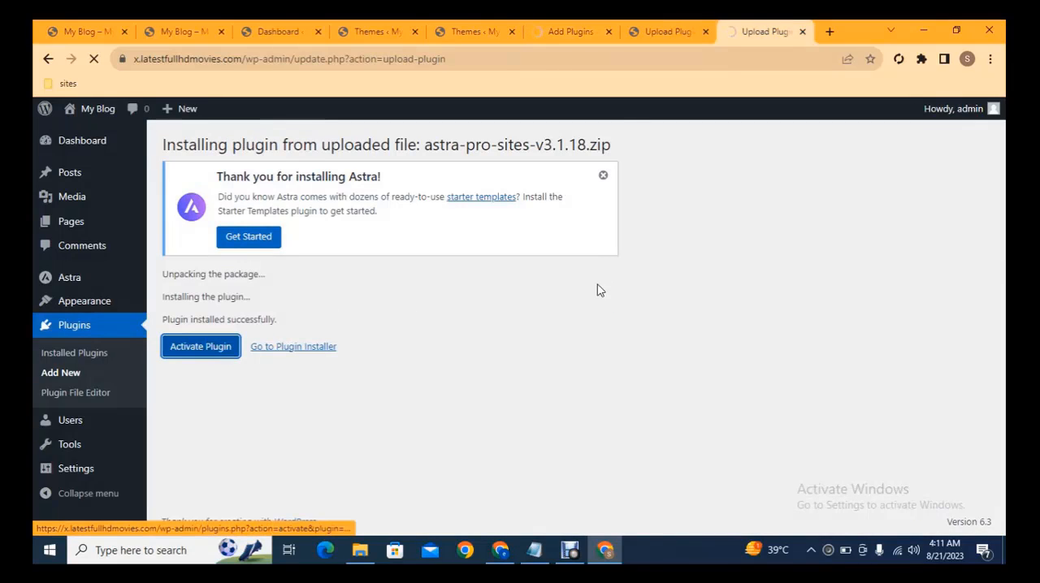
pyautogui.click(650, 29)
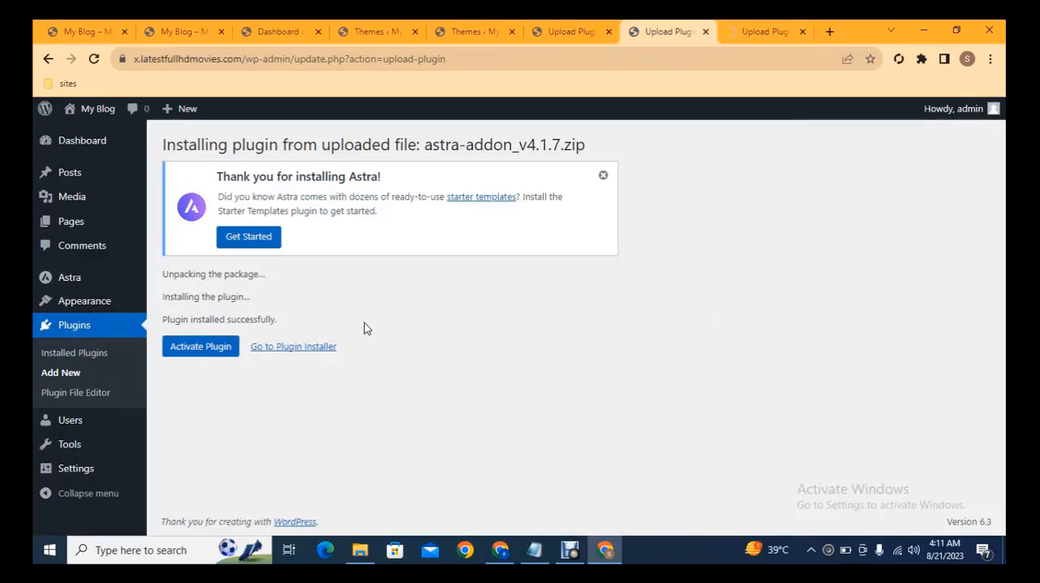
pyautogui.click(184, 348)
pyautogui.click(546, 27)
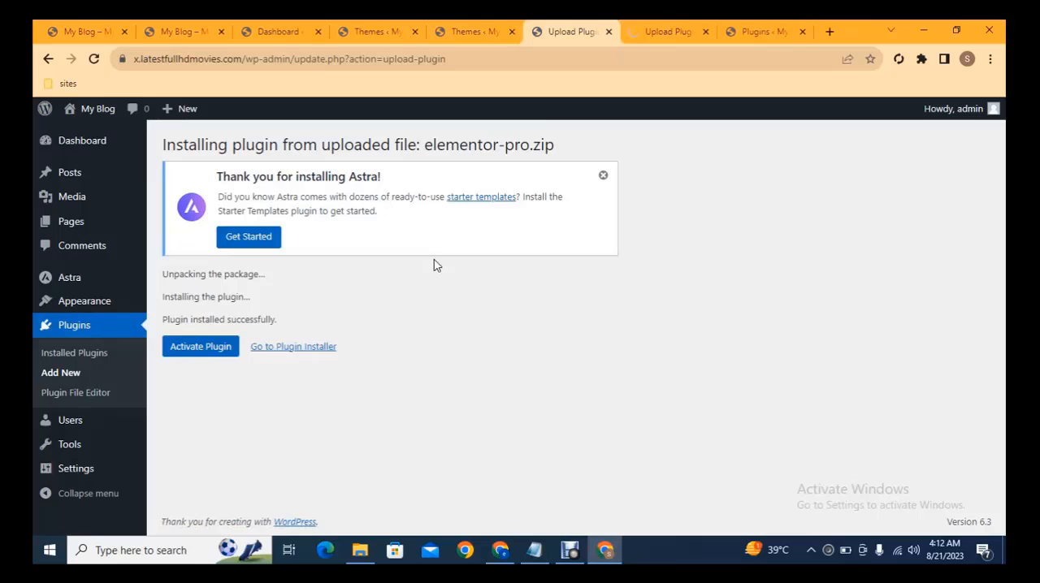
pyautogui.click(204, 347)
# Step: Start installing the required Elementor plugin in a new tab from the Elementor Pro notice on the Plugins page
pyautogui.click(467, 26)
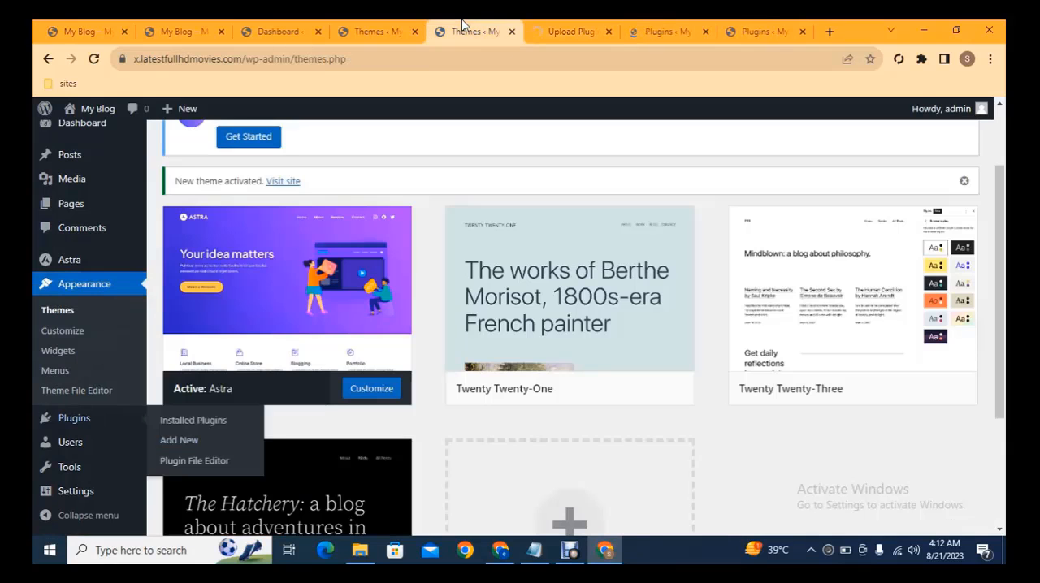
pyautogui.click(571, 31)
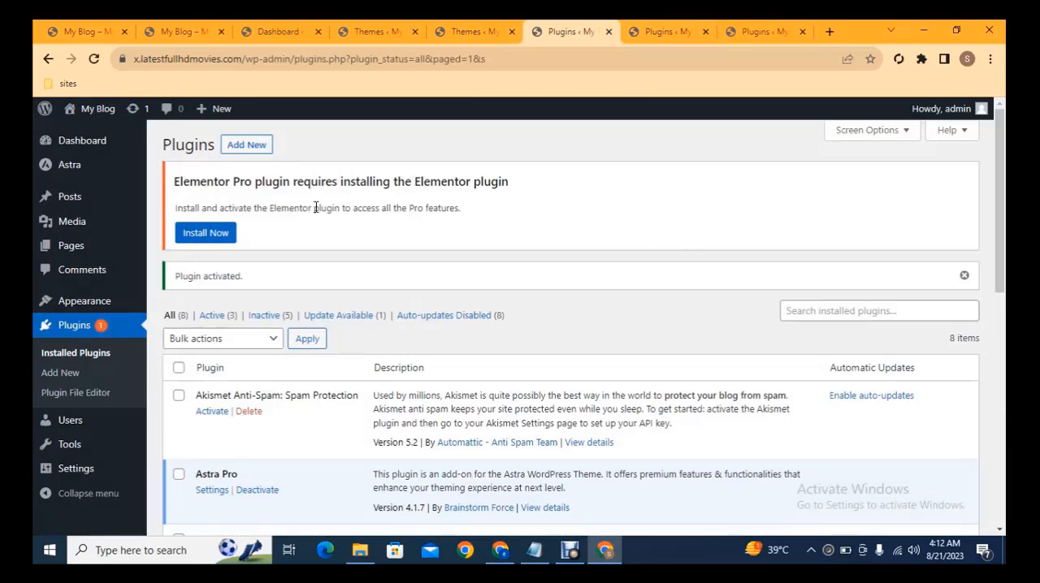
pyautogui.scroll(-2, 990, 232)
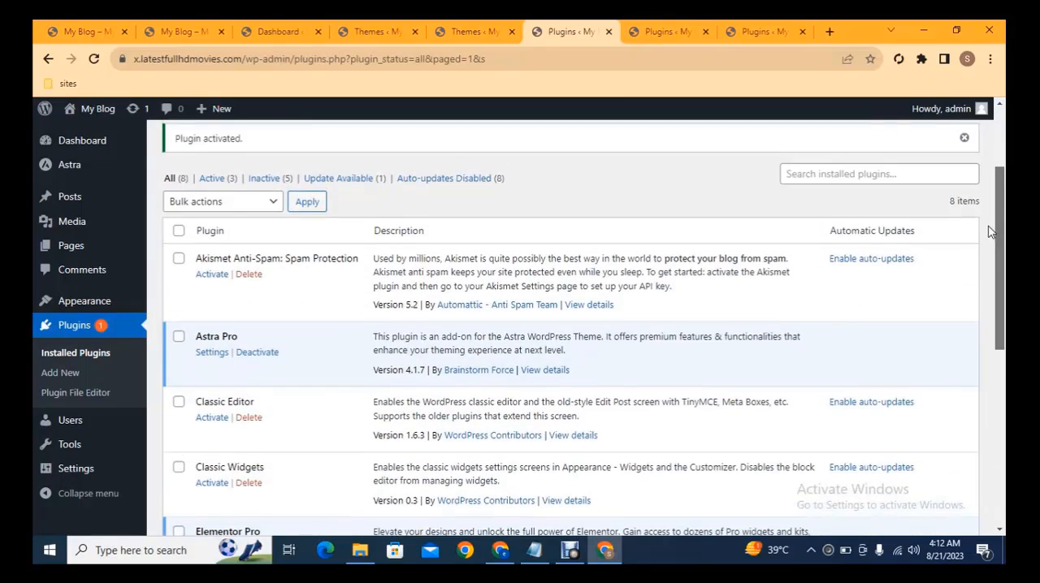
pyautogui.scroll(-2, 990, 232)
pyautogui.scroll(5, 919, 174)
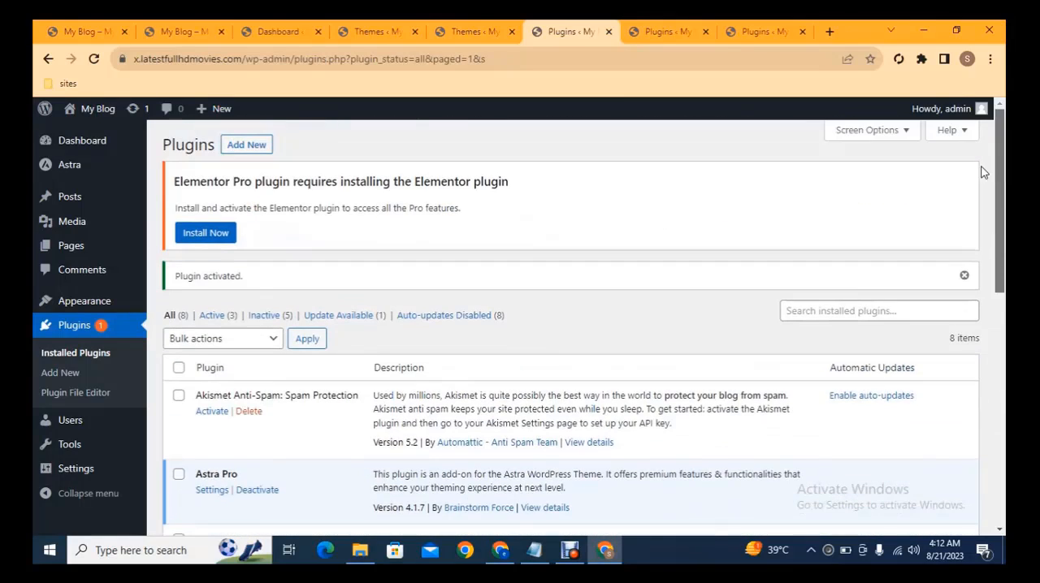
pyautogui.middleClick(222, 243)
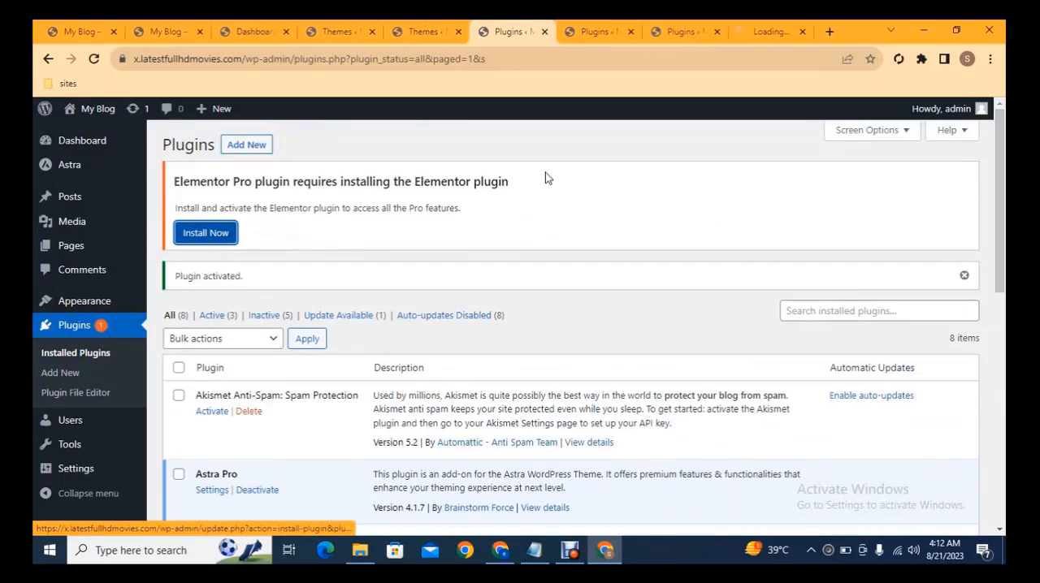
pyautogui.click(755, 32)
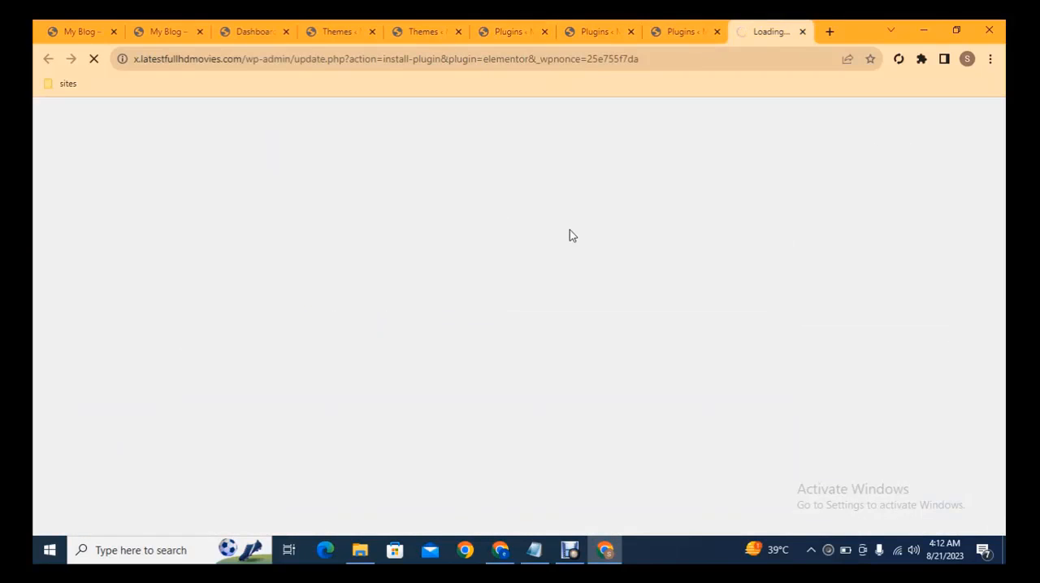
# Step: Filter another Plugins tab to the inactive plugins, select them all and apply the bulk Activate action
pyautogui.click(595, 31)
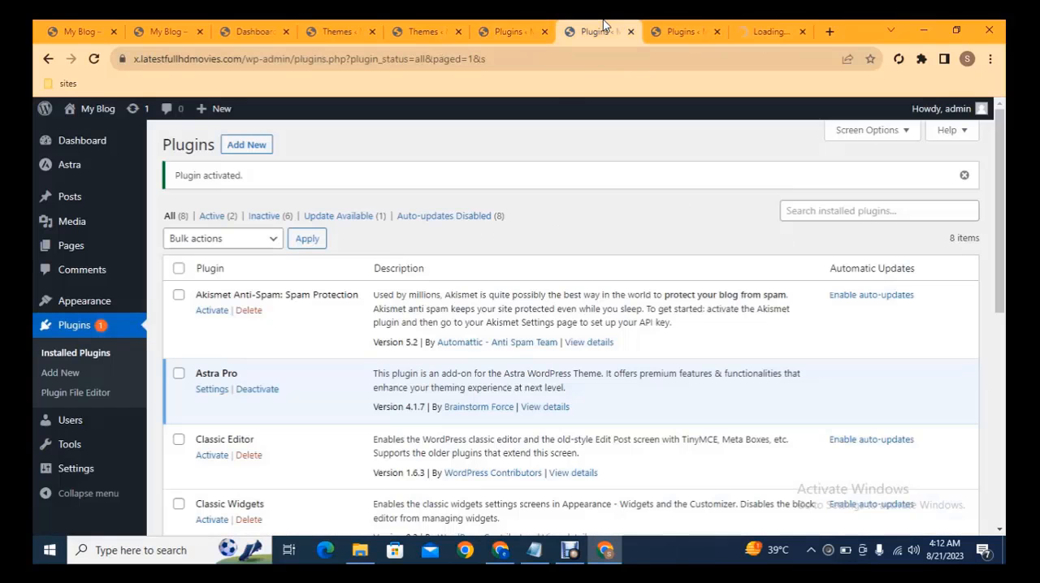
pyautogui.click(259, 217)
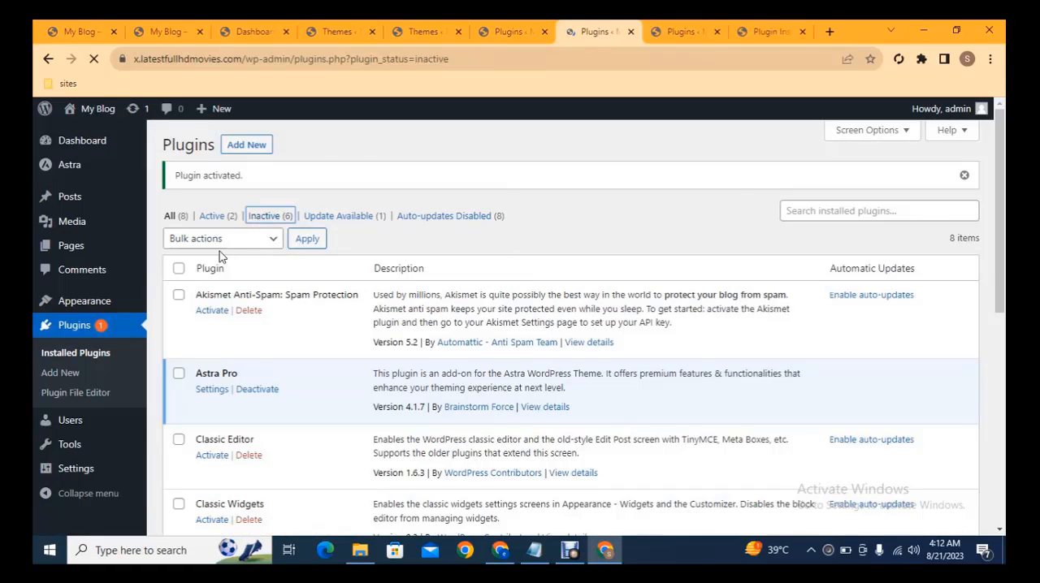
pyautogui.click(177, 329)
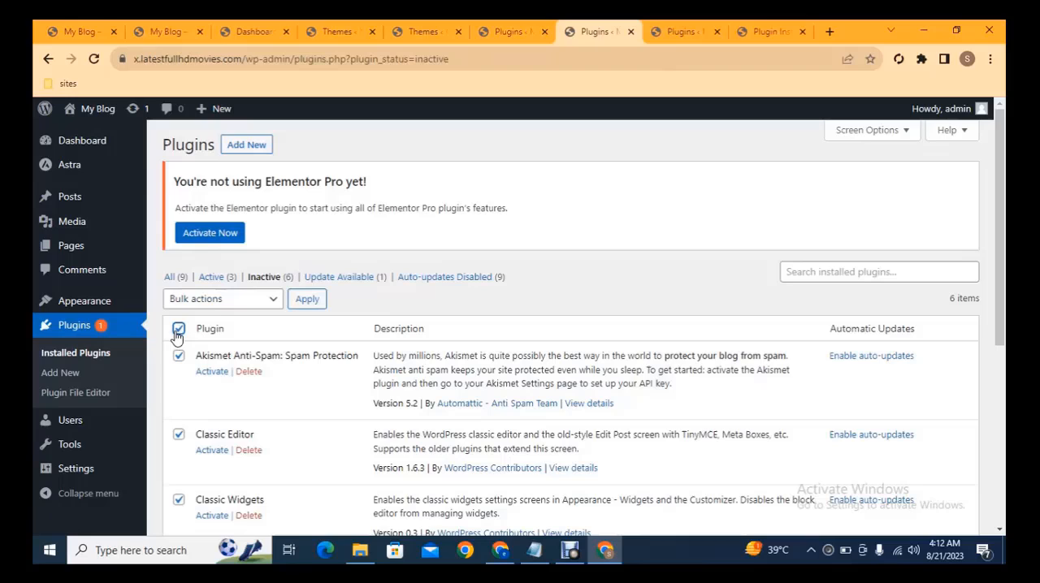
pyautogui.click(220, 300)
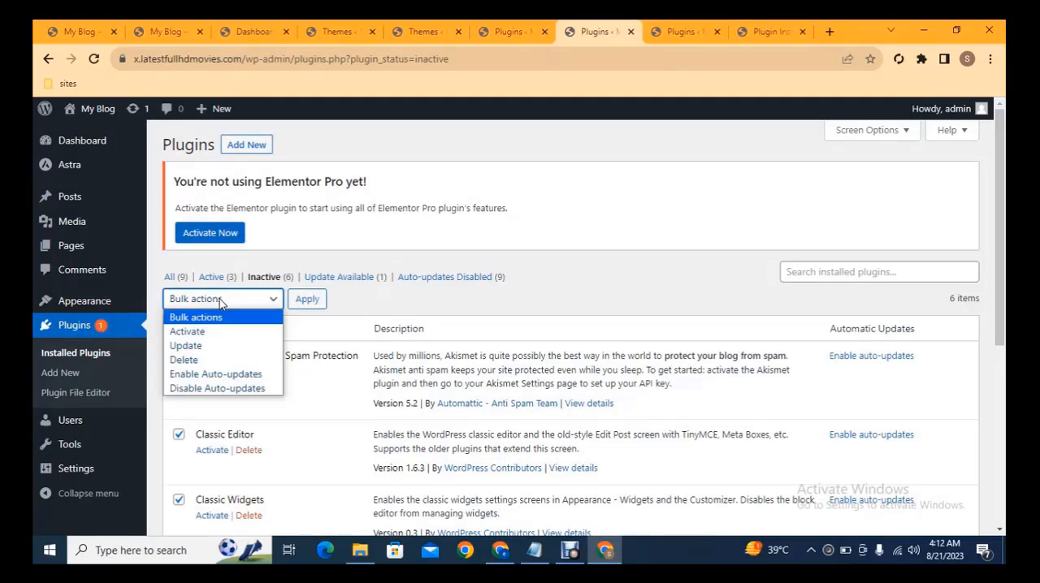
pyautogui.click(192, 334)
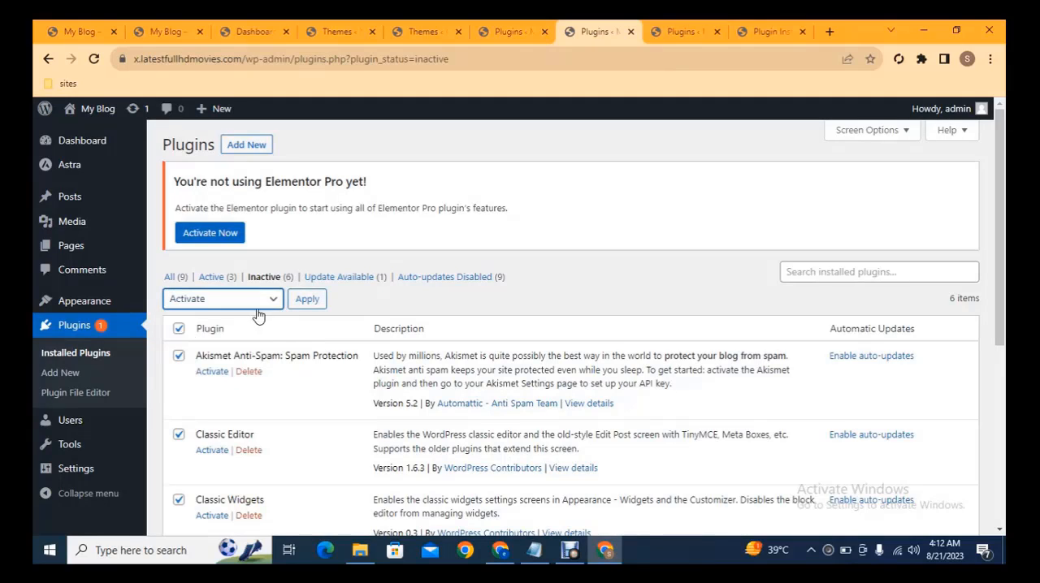
pyautogui.click(316, 303)
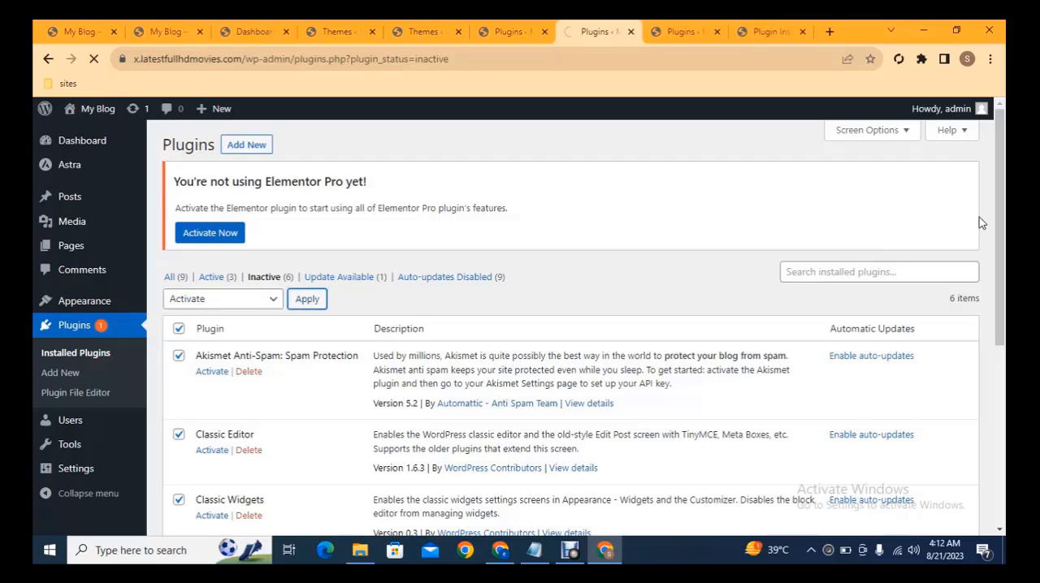
pyautogui.moveTo(1001, 147); pyautogui.dragTo(1004, 228)
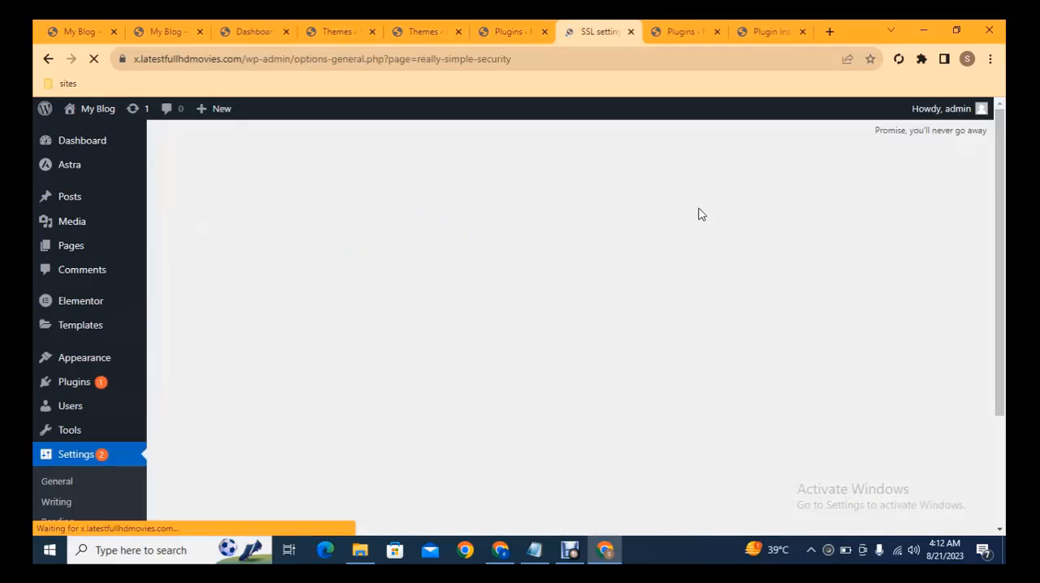
pyautogui.moveTo(1000, 183)
pyautogui.mouseDown()
pyautogui.moveTo(1003, 291)
pyautogui.moveTo(1005, 190)
pyautogui.mouseUp()
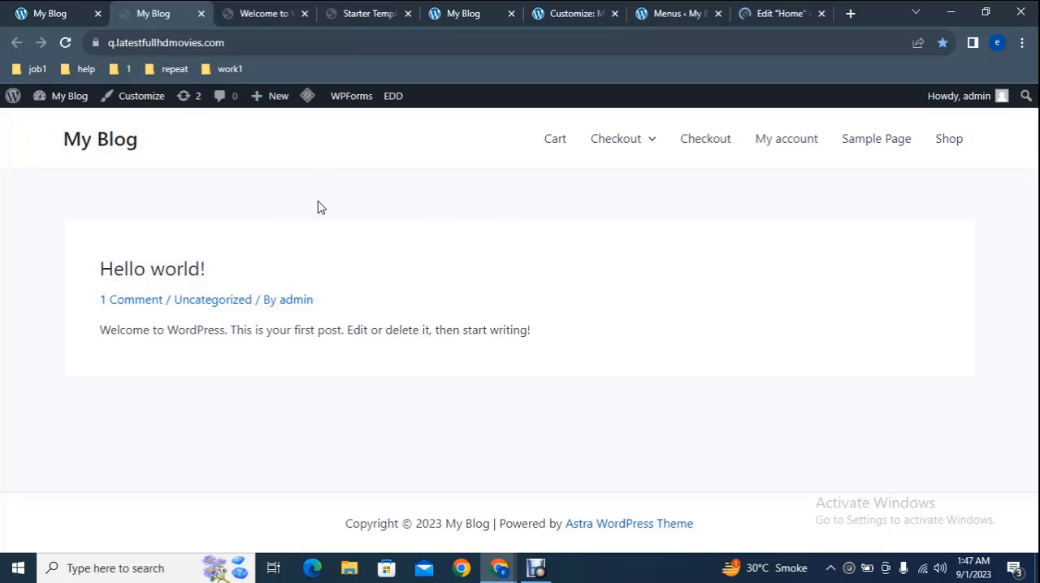
# Step: View the sample Delectus marketing agency site at 7.choicestorellc.com, and return to the q.latestfullhdmovies.com blog tab
pyautogui.click(41, 9)
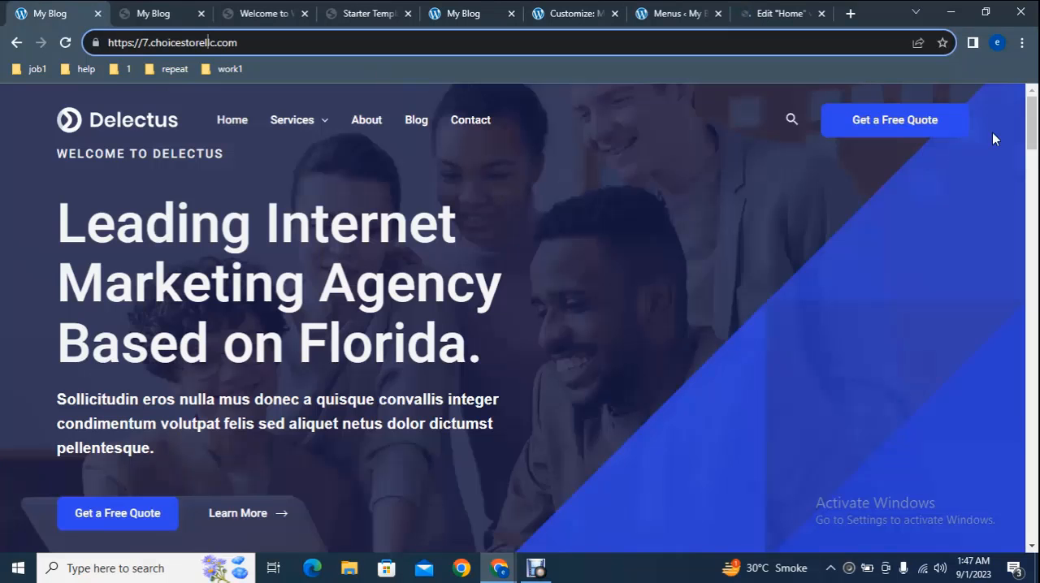
pyautogui.moveTo(1032, 138)
pyautogui.mouseDown()
pyautogui.moveTo(1034, 210)
pyautogui.moveTo(1035, 136)
pyautogui.mouseUp()
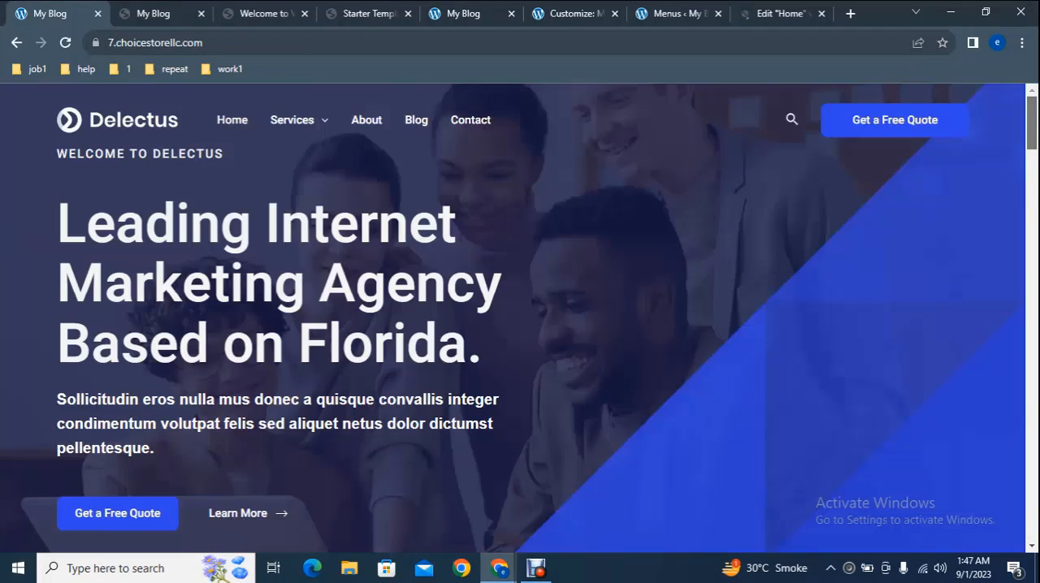
pyautogui.click(138, 8)
# Step: Open the blog's WordPress Dashboard in a new tab
pyautogui.moveTo(51, 102)
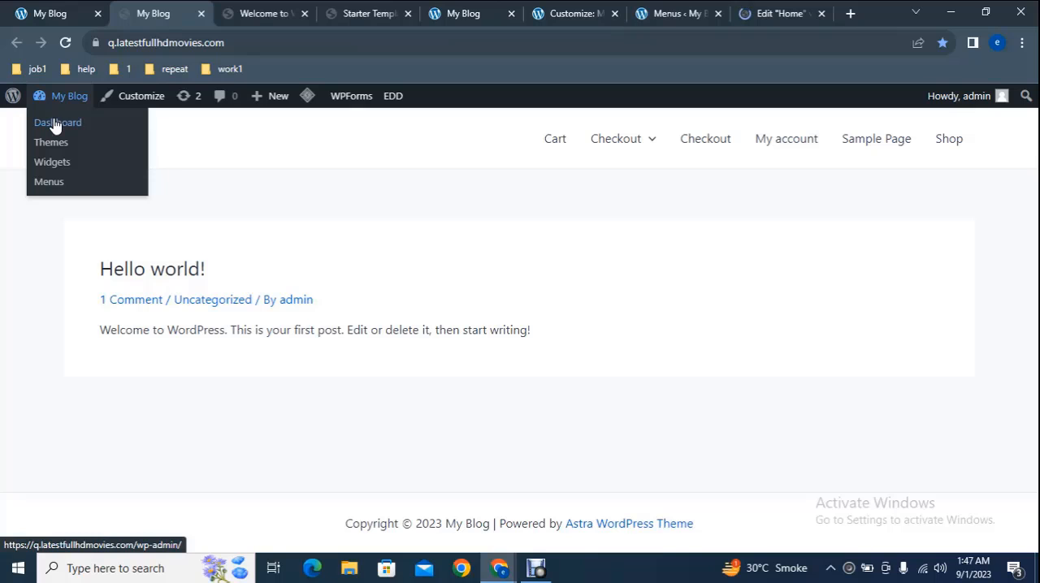
pyautogui.rightClick(55, 127)
pyautogui.click(91, 132)
# Step: Go from the WPForms welcome tab to the Starter Templates page
pyautogui.click(325, 13)
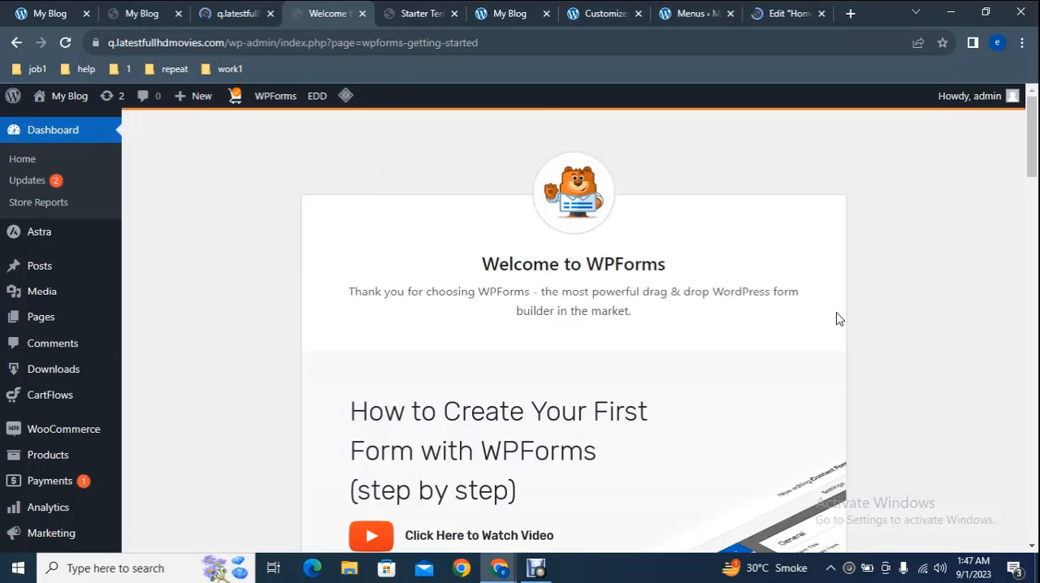
pyautogui.scroll(-5, 313, 336)
pyautogui.moveTo(49, 366)
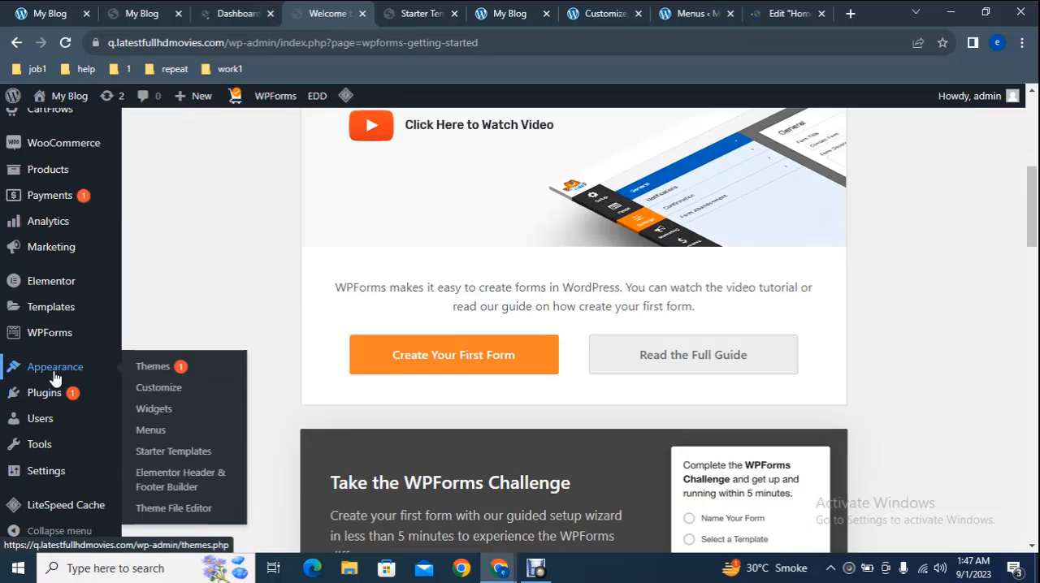
pyautogui.click(187, 454)
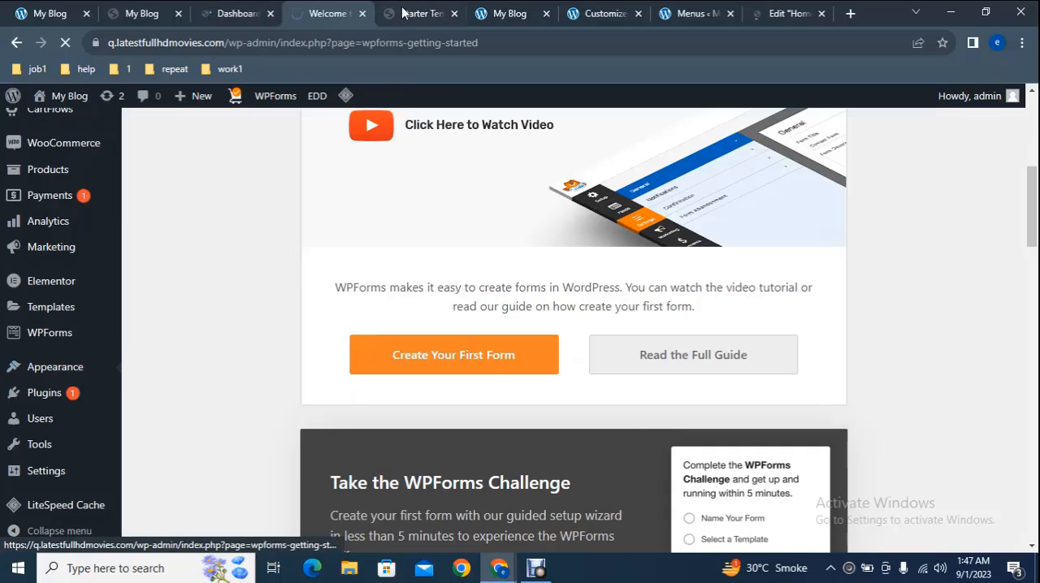
# Step: Start building a website in Starter Templates and select Elementor as the page builder
pyautogui.scroll(-3, 668, 449)
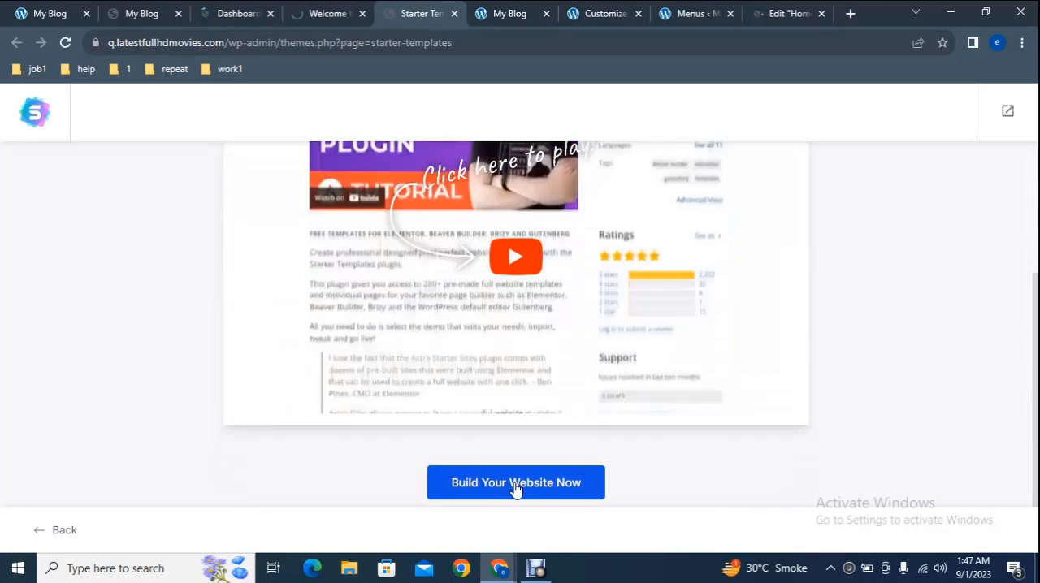
pyautogui.click(515, 488)
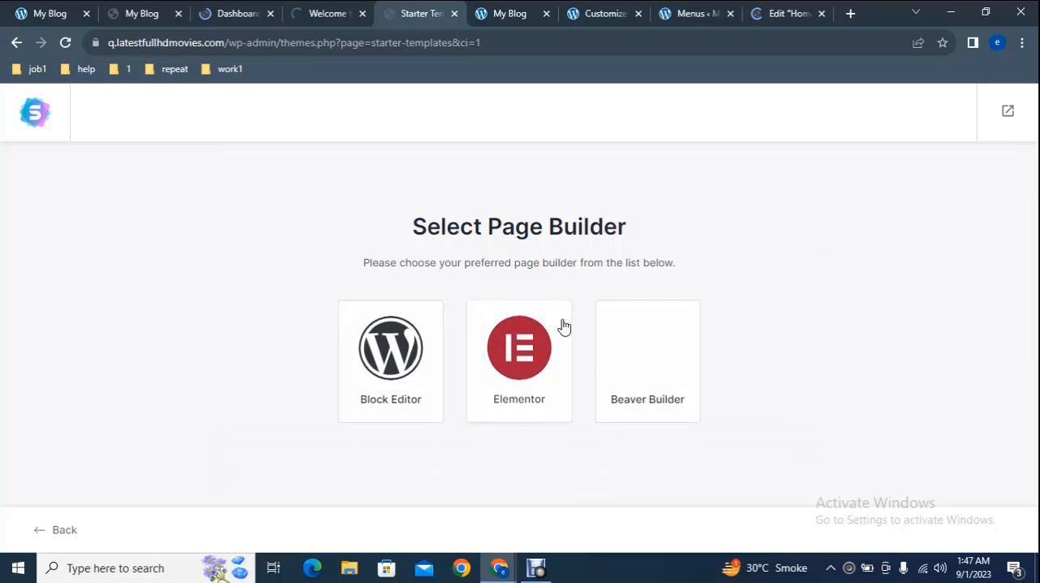
pyautogui.click(520, 357)
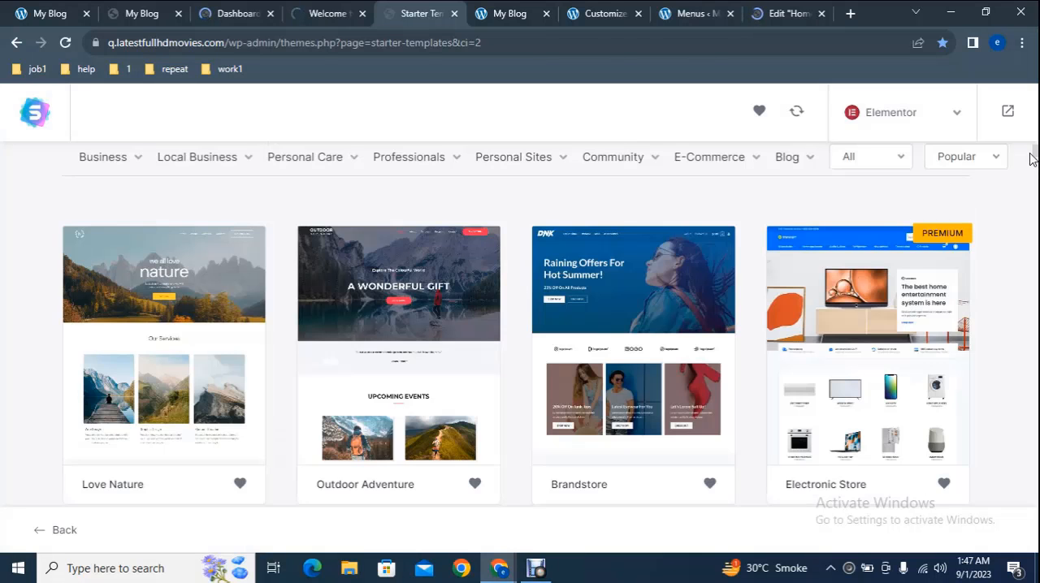
# Step: Search the starter templates for "digital marketing" and select the Digital Marketing Agency template
pyautogui.scroll(3, 516, 325)
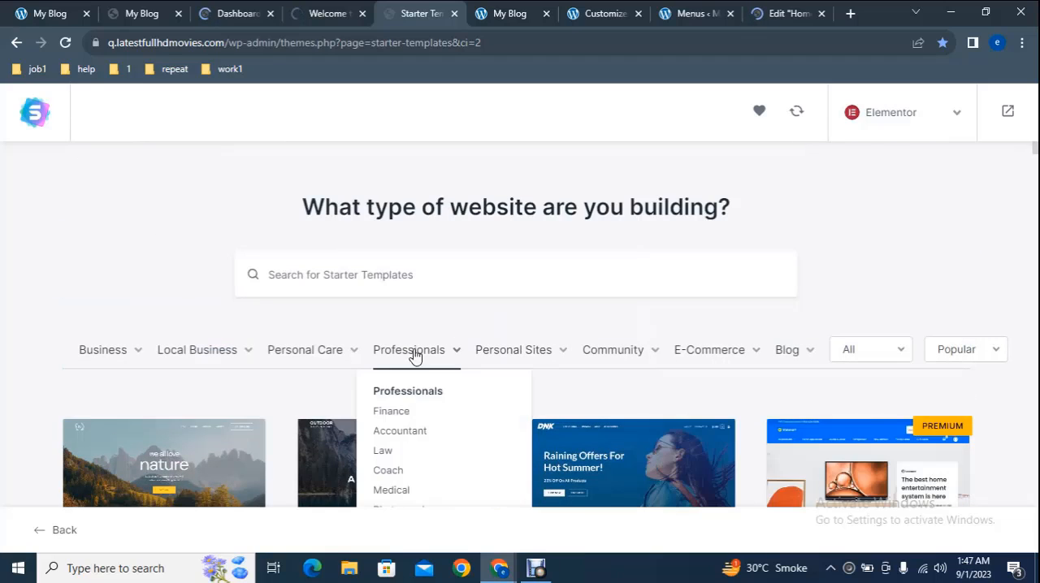
pyautogui.moveTo(592, 351)
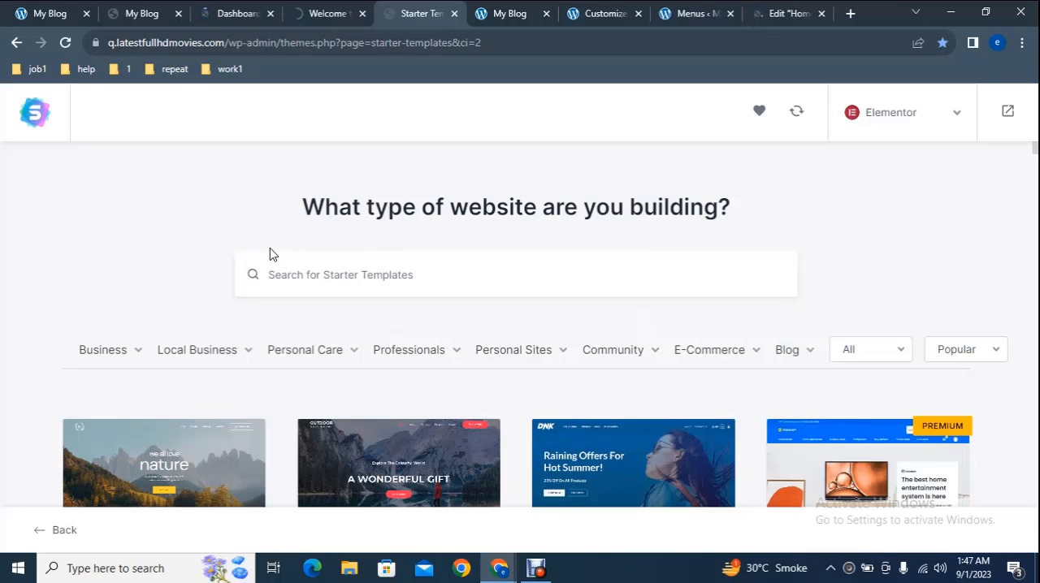
pyautogui.click(3, 8)
pyautogui.click(342, 281)
pyautogui.write('dig')
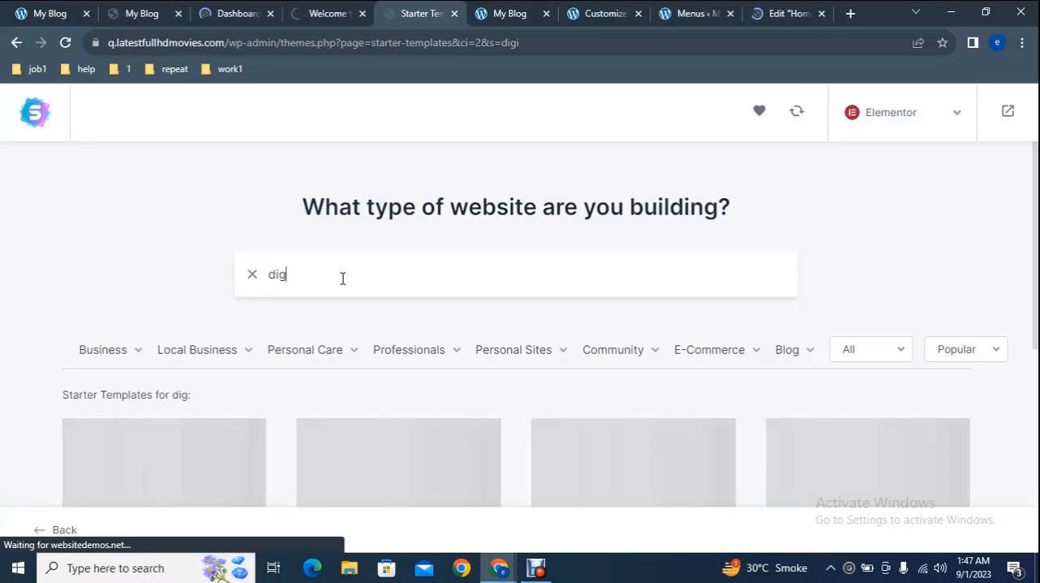
pyautogui.write('ita')
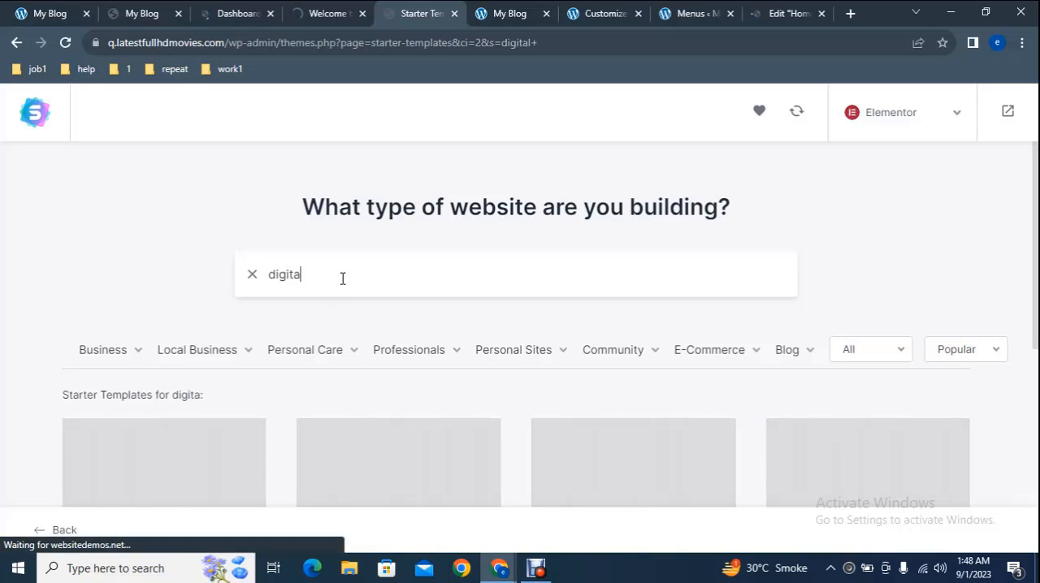
pyautogui.write('l ma')
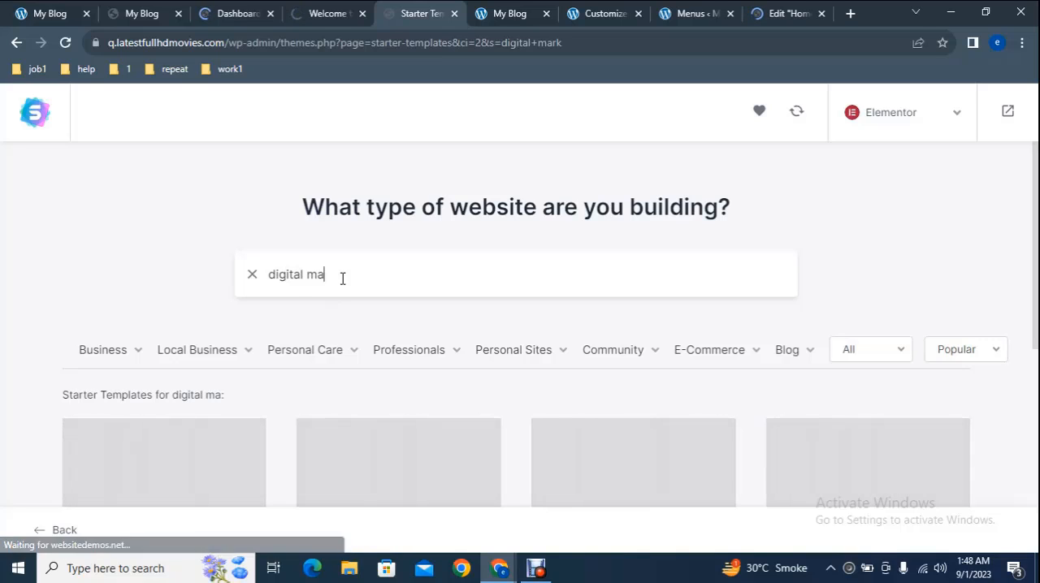
pyautogui.write('rke')
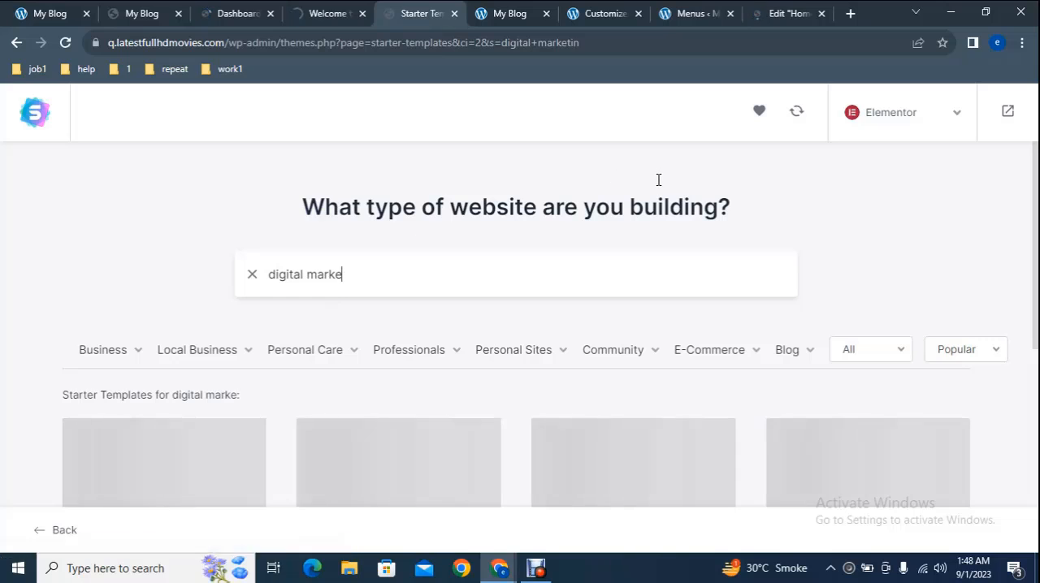
pyautogui.write('ting')
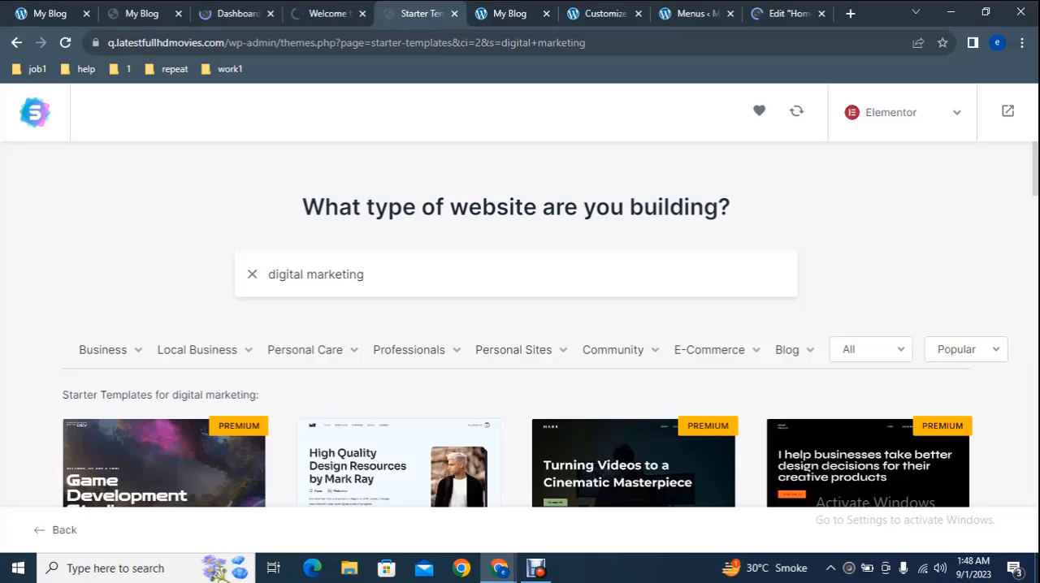
pyautogui.moveTo(1037, 168); pyautogui.dragTo(1036, 180)
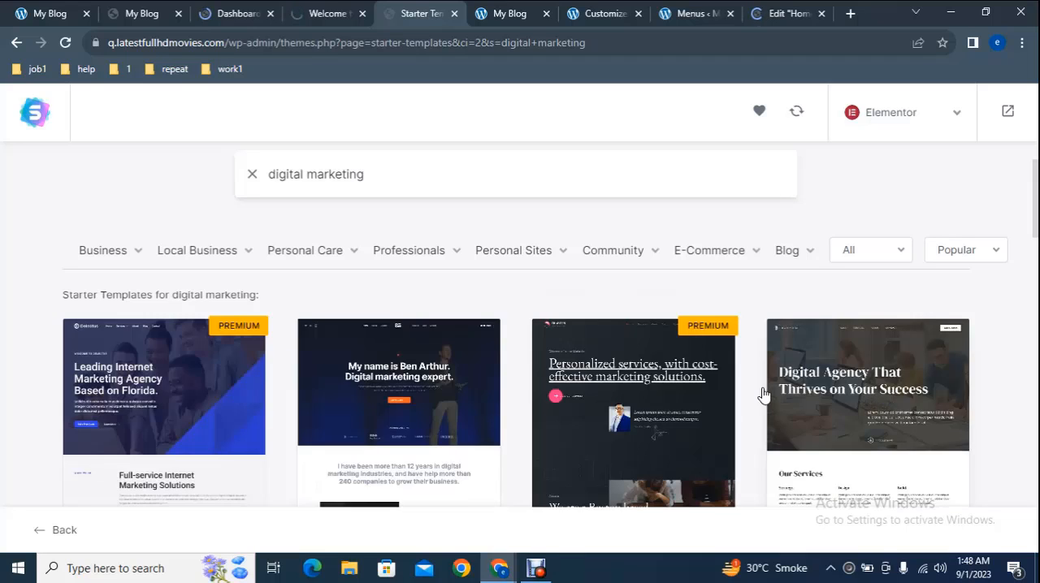
pyautogui.click(142, 378)
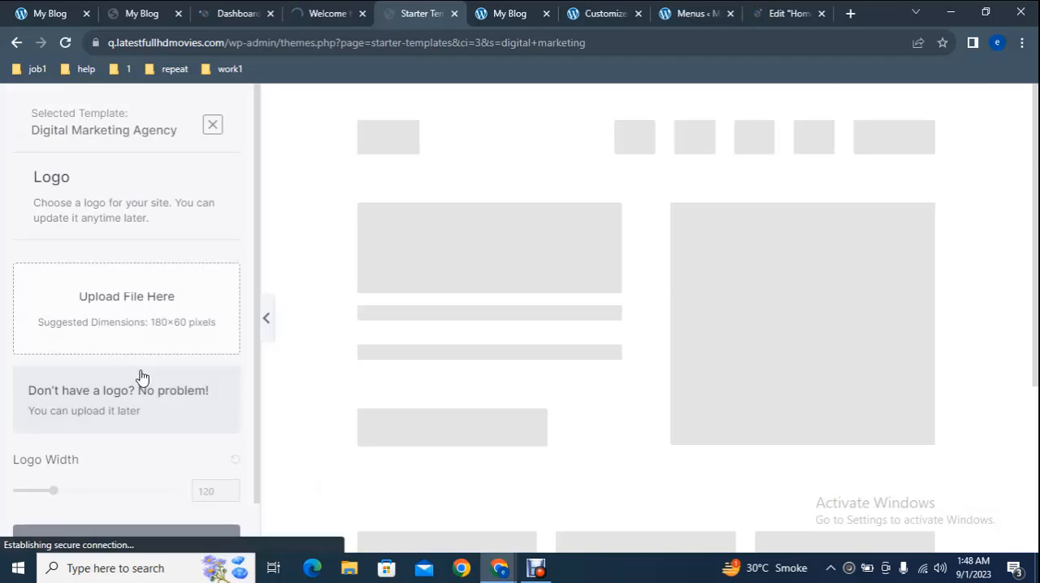
# Step: Skip the logo upload for the template and continue with the default colors and the Heebo / Montserrat fonts
pyautogui.click(132, 326)
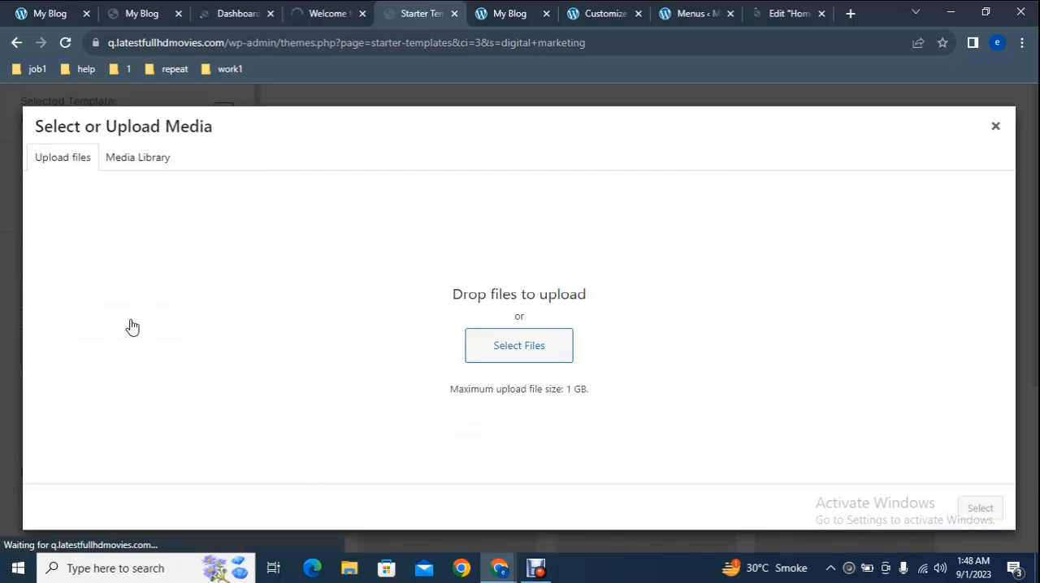
pyautogui.click(995, 127)
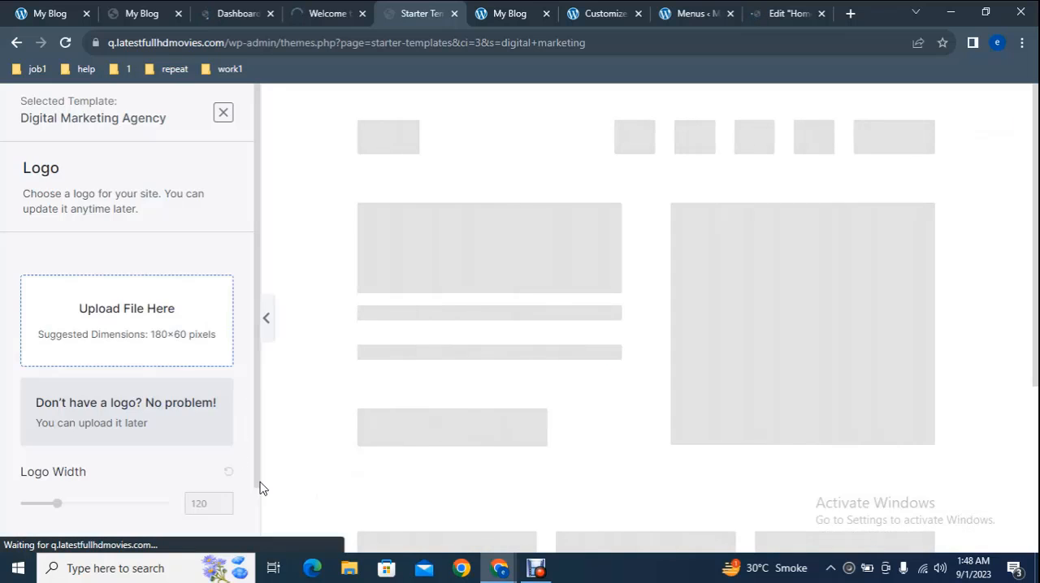
pyautogui.scroll(-1, 258, 500)
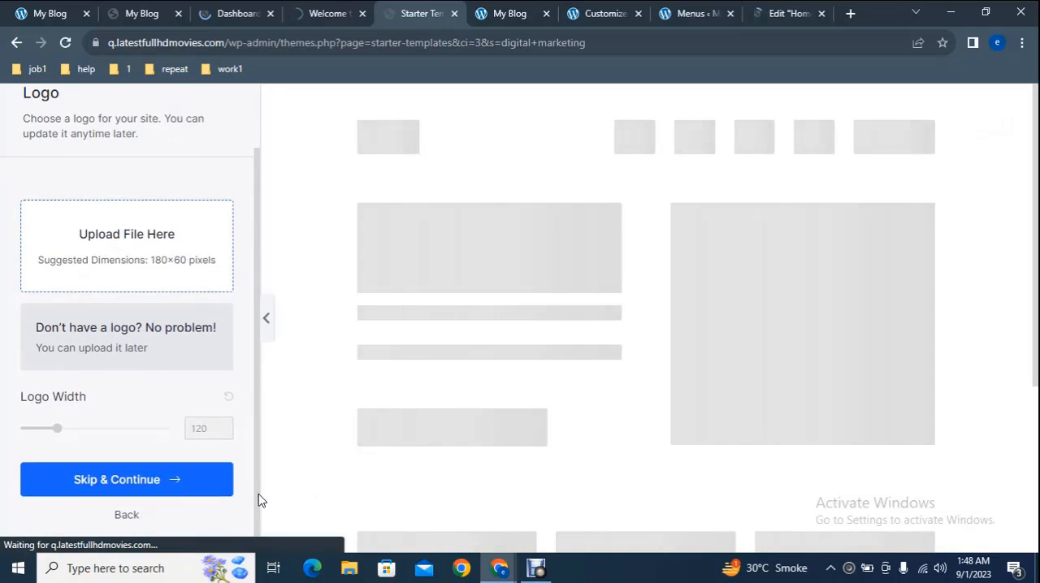
pyautogui.click(171, 480)
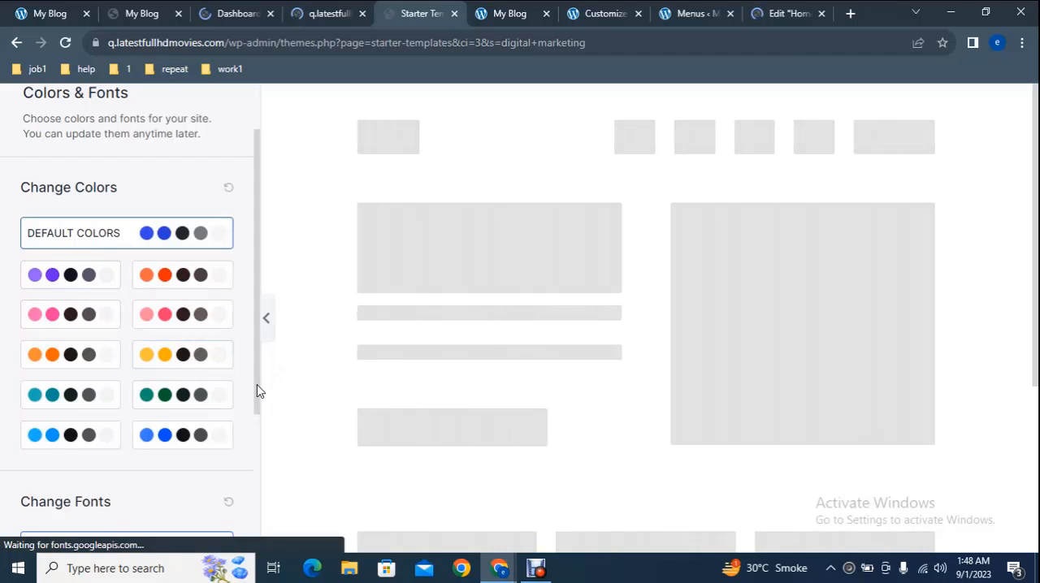
pyautogui.moveTo(257, 386); pyautogui.dragTo(252, 520)
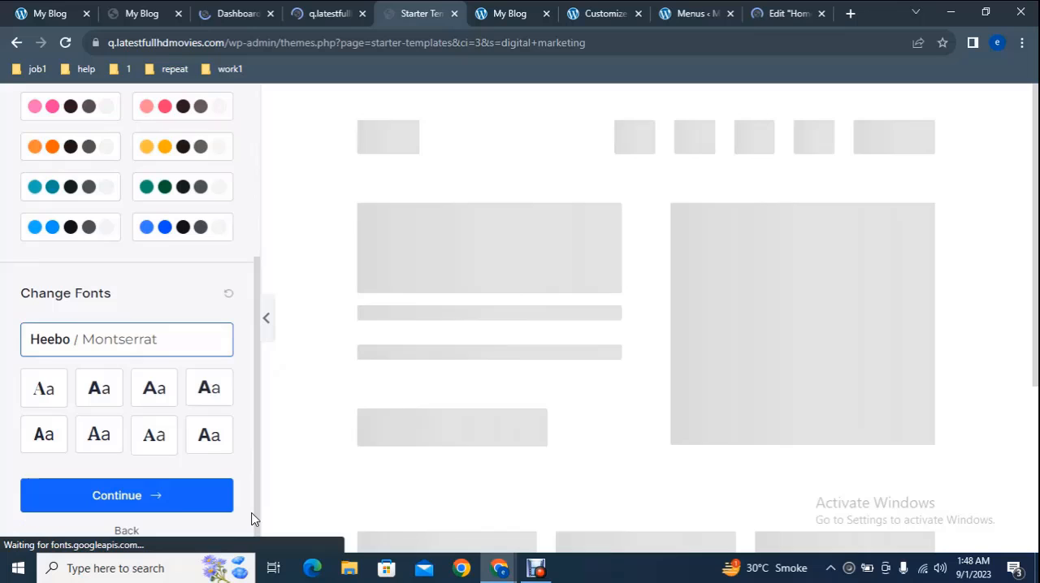
pyautogui.click(158, 492)
# Step: Fill in the first name and work email, choose Intermediate and Myself/My Company, and submit the form to build the website
pyautogui.click(395, 323)
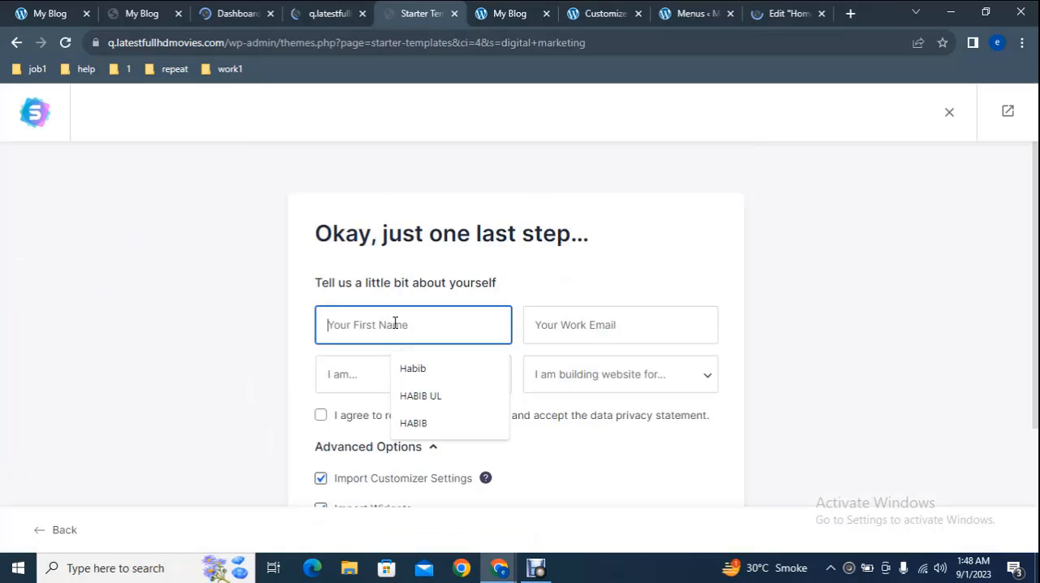
pyautogui.click(439, 372)
pyautogui.click(597, 327)
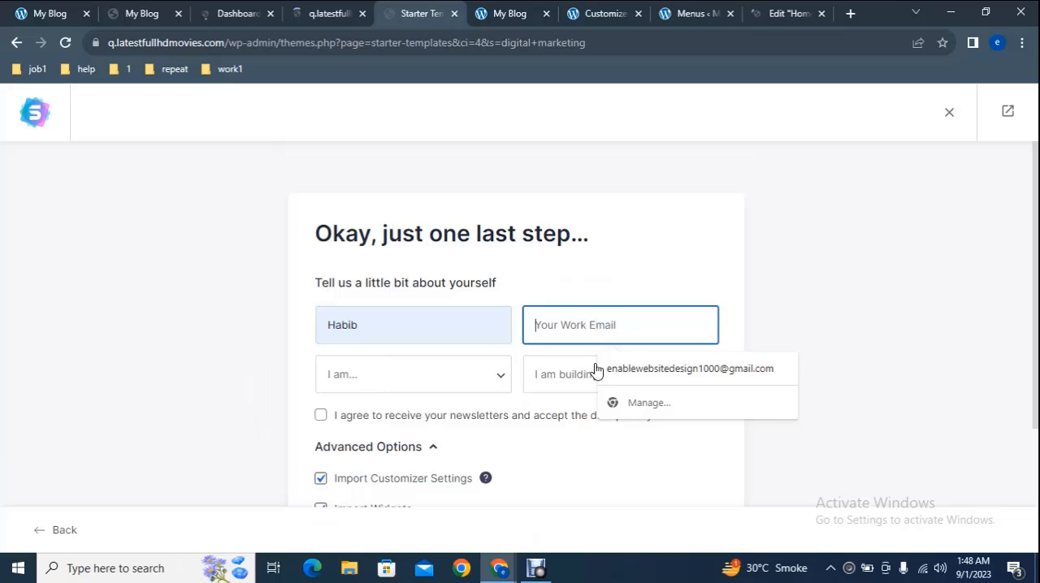
pyautogui.click(643, 368)
pyautogui.click(451, 380)
pyautogui.click(397, 428)
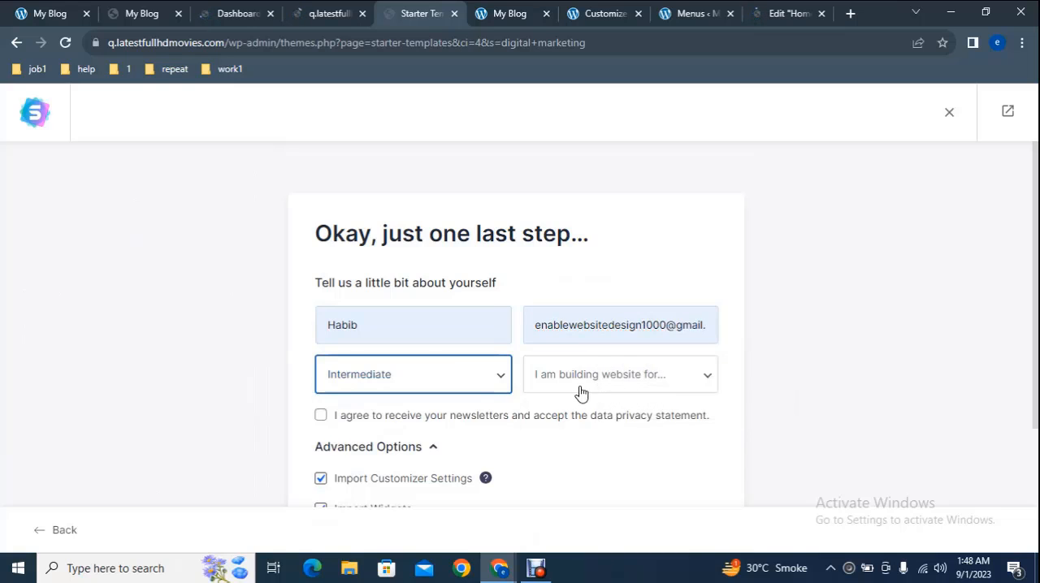
pyautogui.click(592, 383)
pyautogui.click(587, 420)
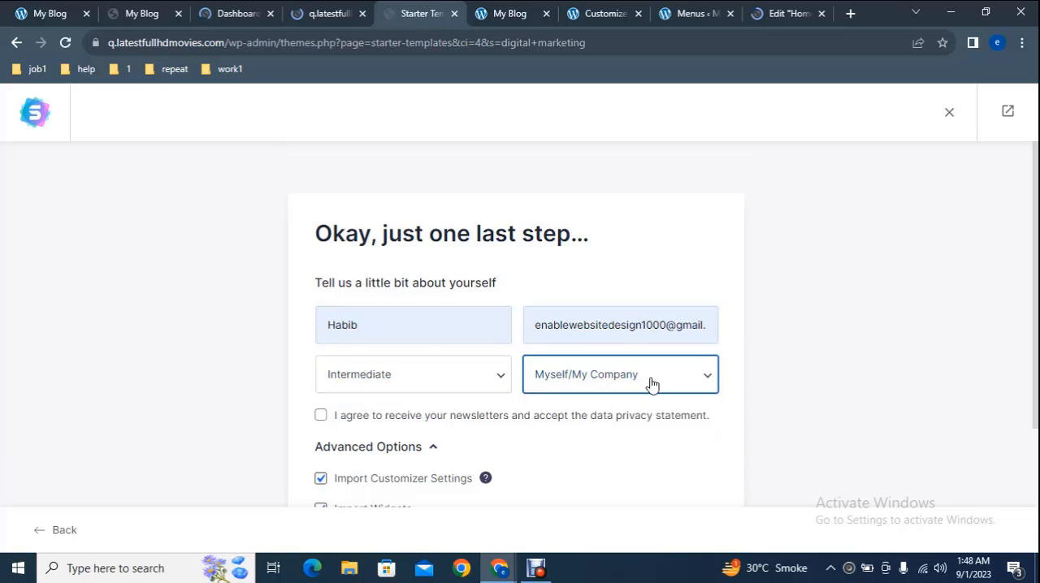
pyautogui.scroll(-2, 1034, 402)
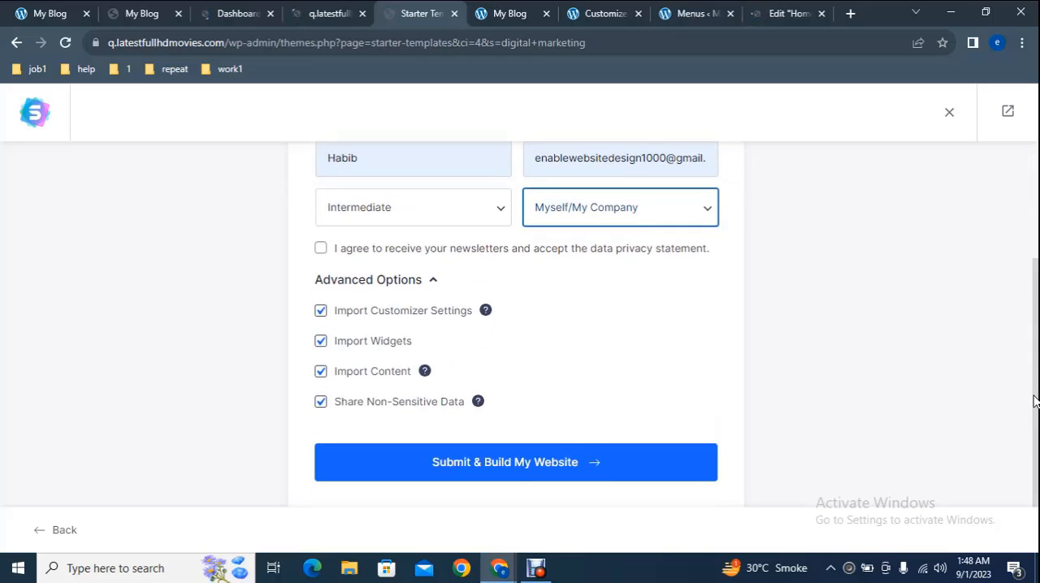
pyautogui.click(587, 462)
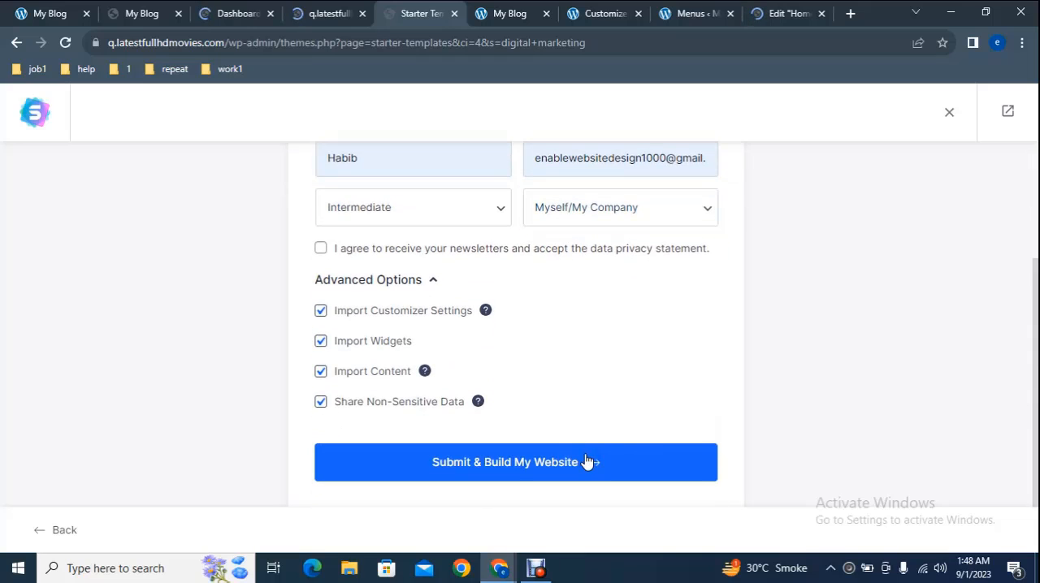
# Step: Go to the Delectus sample site at 7.choicestorellc.com and bring up its theme Customizer
pyautogui.click(520, 12)
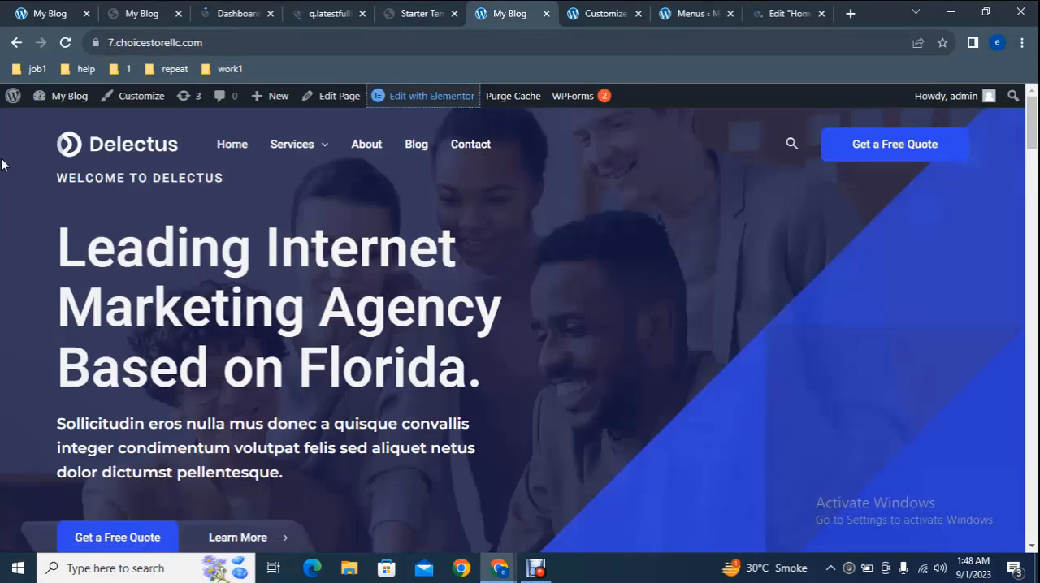
pyautogui.rightClick(137, 98)
pyautogui.click(174, 104)
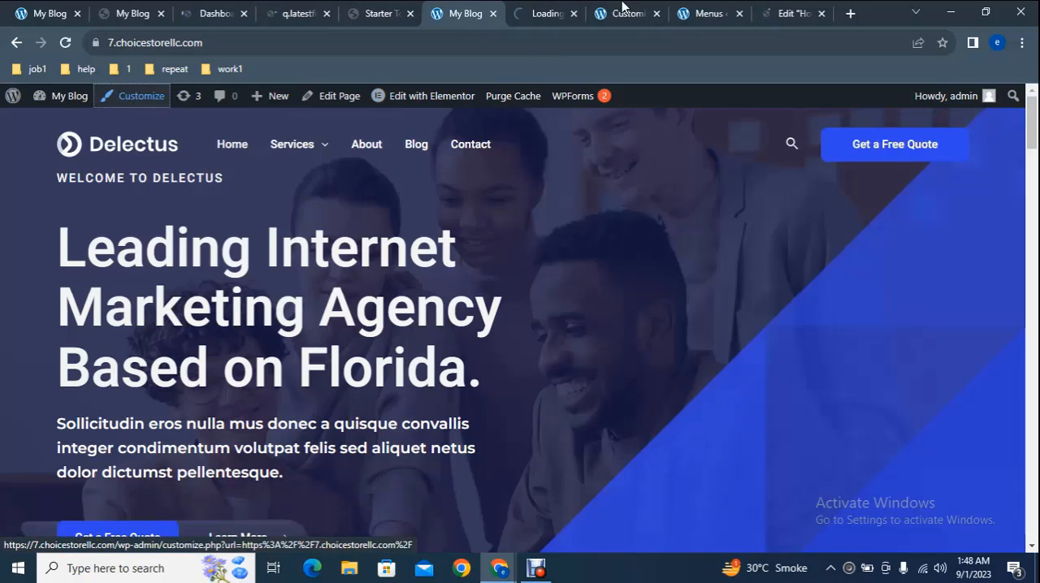
pyautogui.click(622, 6)
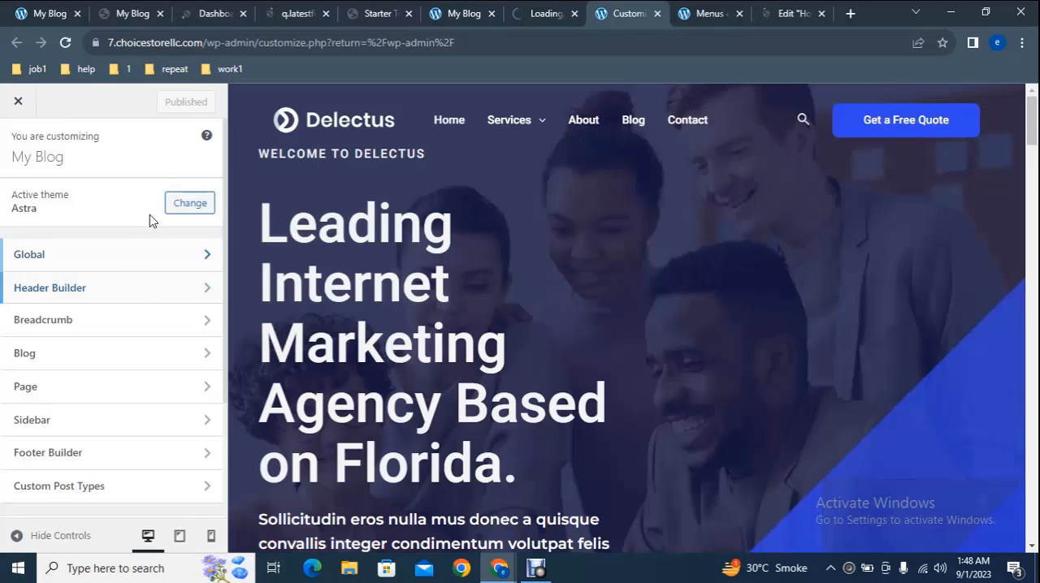
# Step: Open the Header Builder's Site Title & Logo settings and bring up the logo selection dialog
pyautogui.click(107, 290)
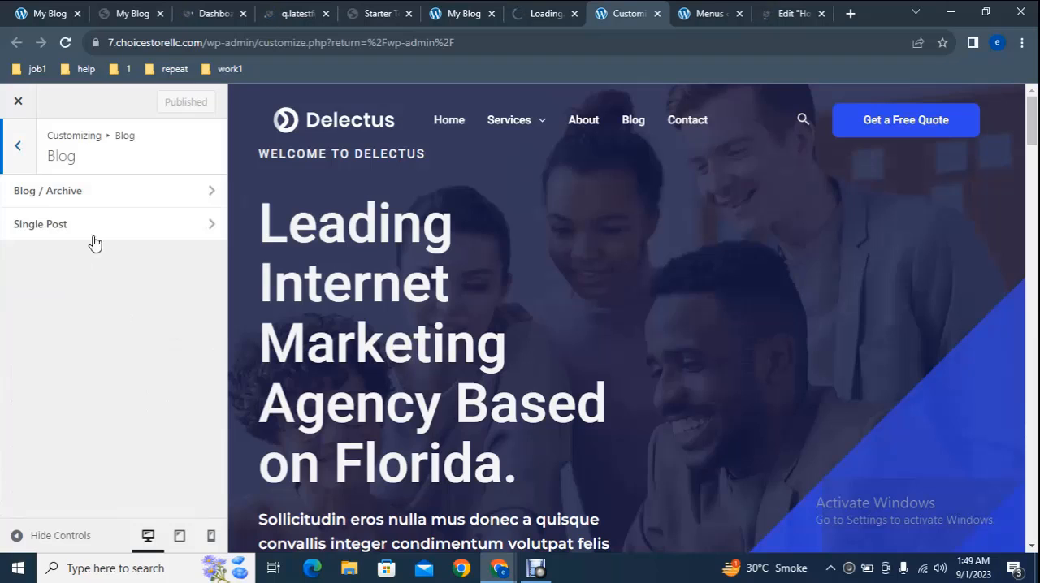
pyautogui.click(15, 152)
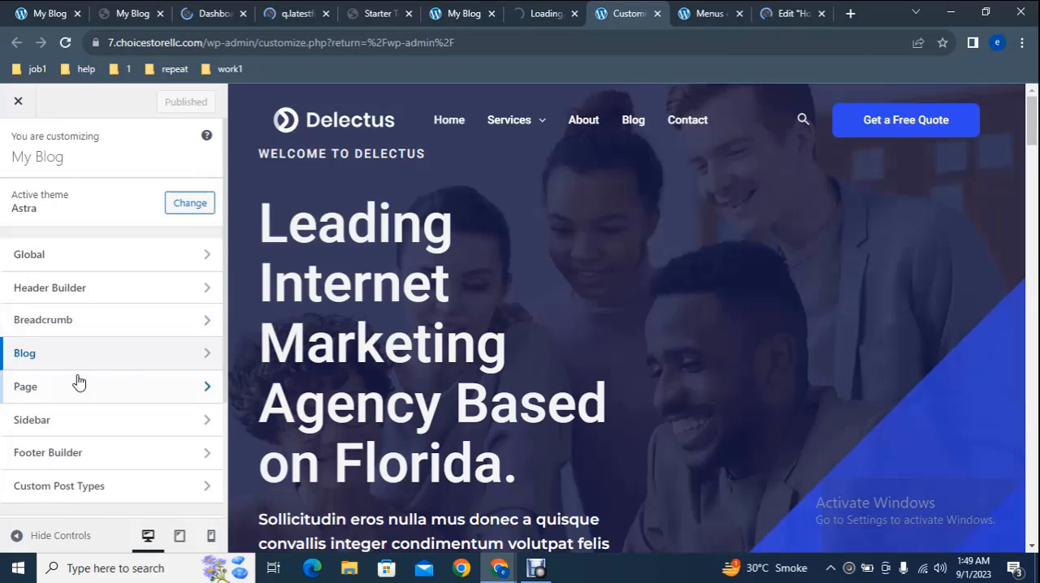
pyautogui.click(83, 294)
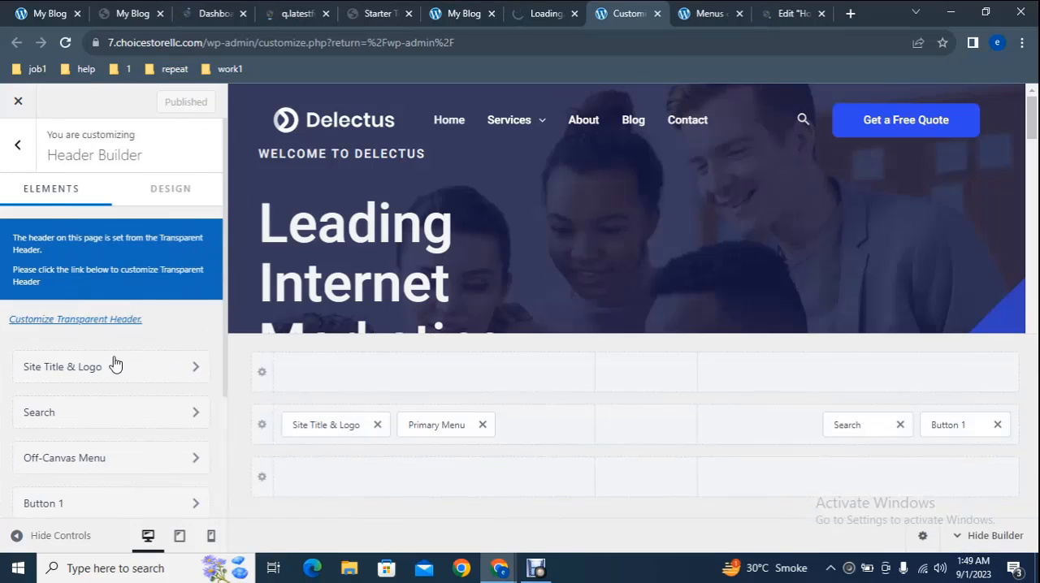
pyautogui.click(110, 369)
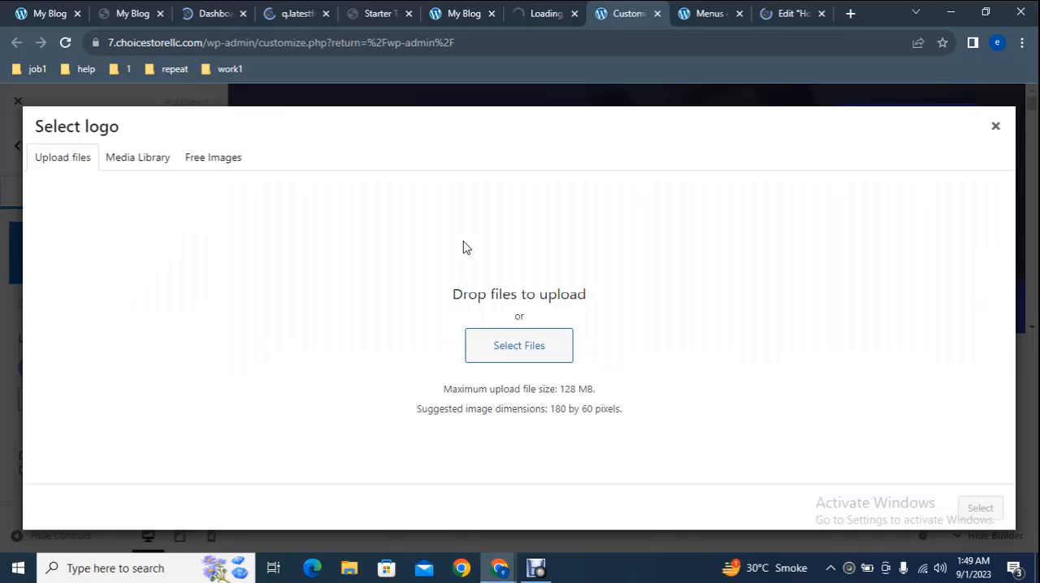
# Step: Return to the sample site's home page and bring up its Menus management page
pyautogui.click(464, 8)
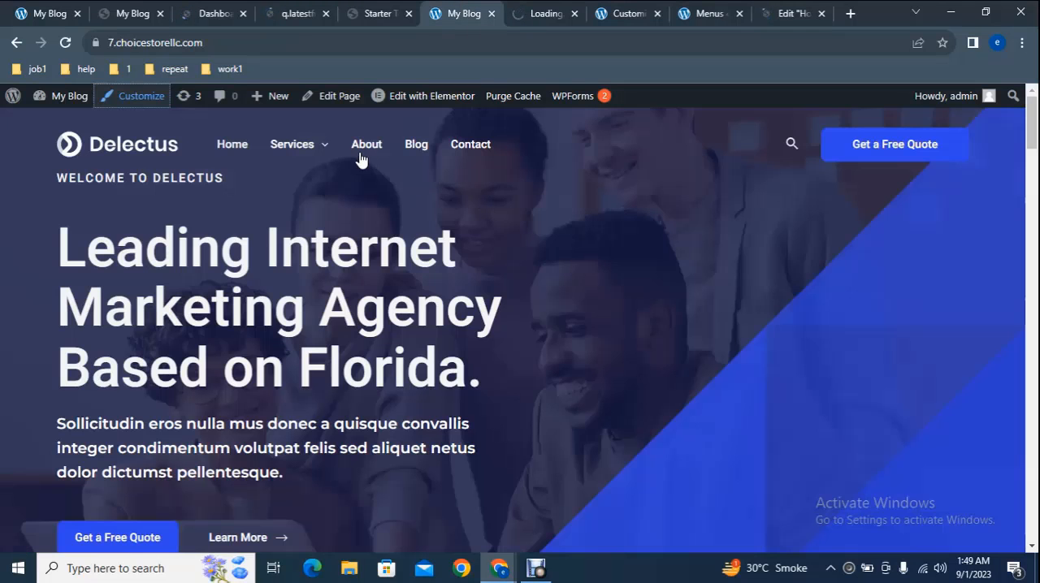
pyautogui.moveTo(299, 150)
pyautogui.moveTo(61, 96)
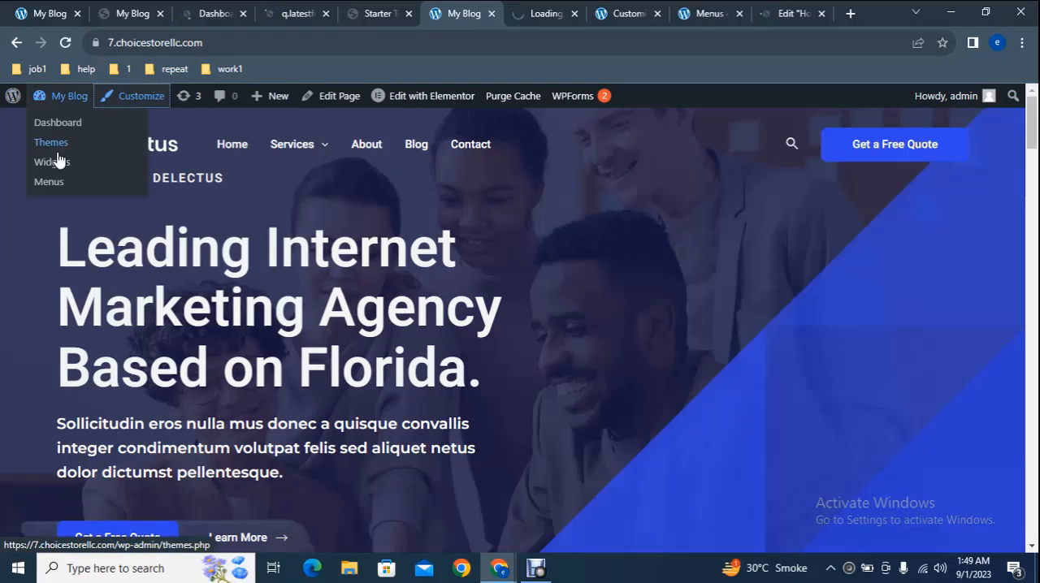
pyautogui.rightClick(55, 182)
pyautogui.click(77, 188)
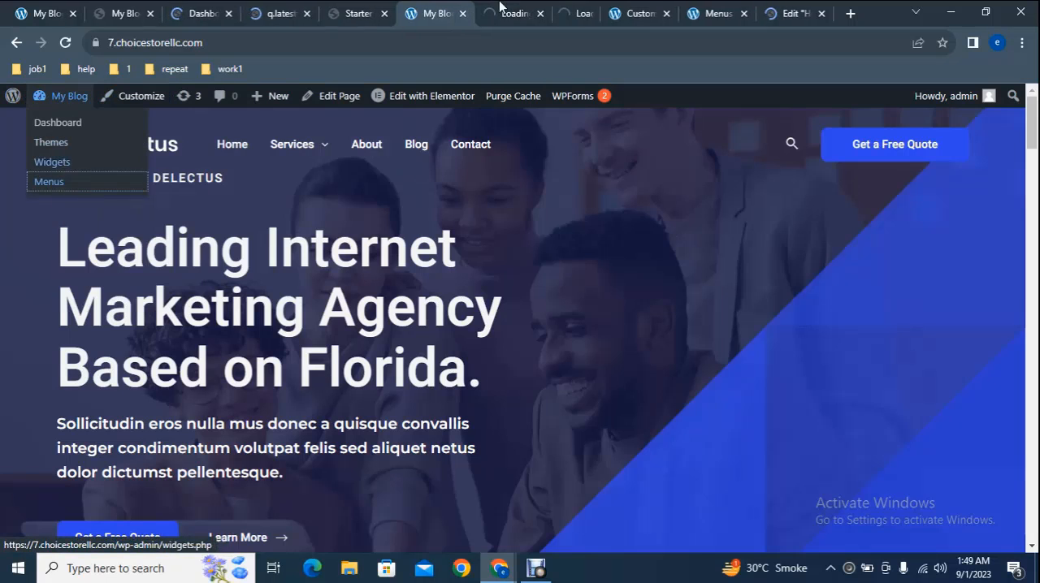
pyautogui.click(705, 7)
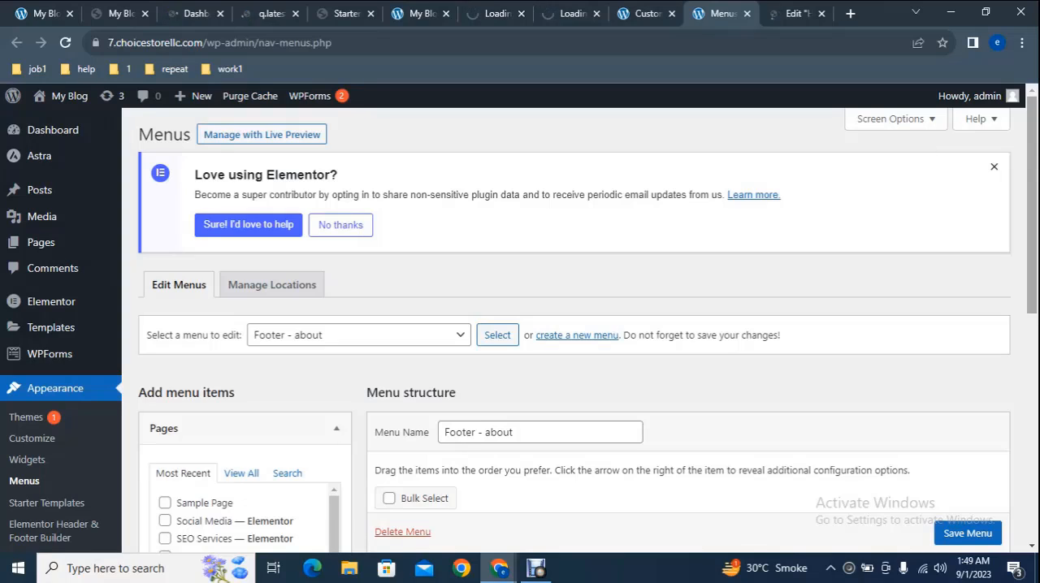
# Step: Load the Primary (Primary Menu, Off-Canvas Menu) menu for editing
pyautogui.scroll(-2, 1027, 224)
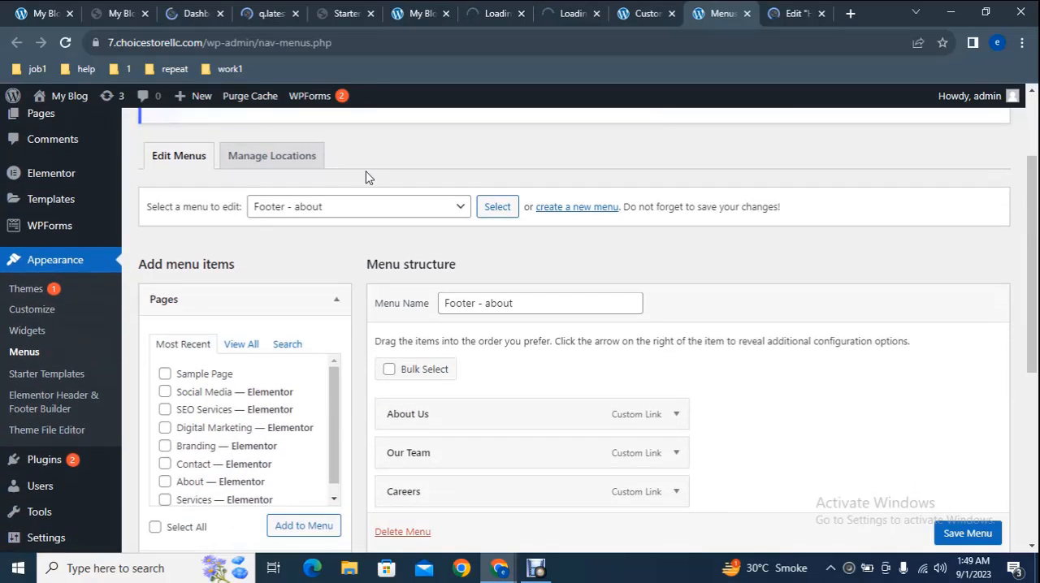
pyautogui.click(347, 208)
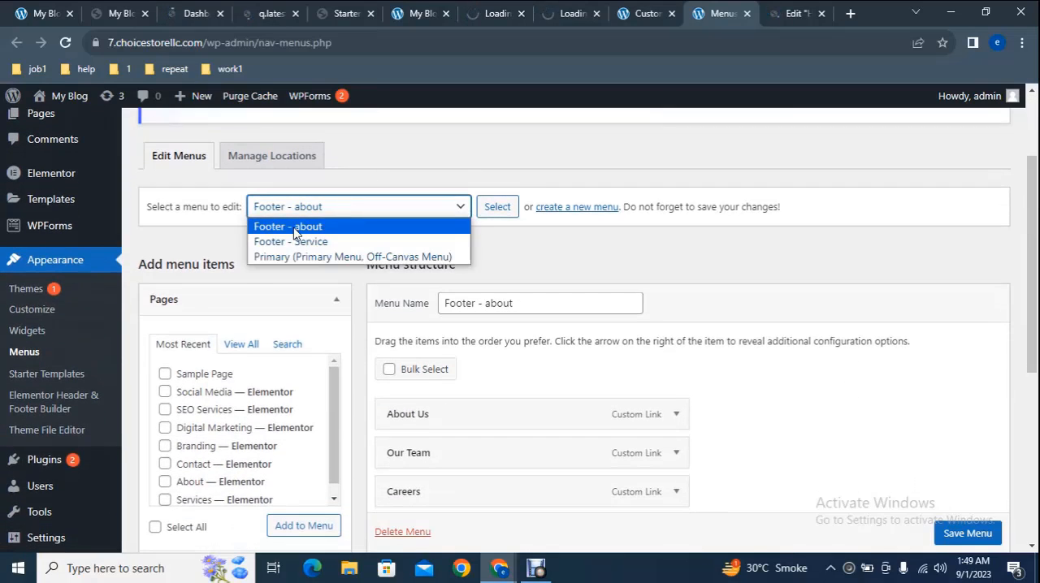
pyautogui.click(325, 257)
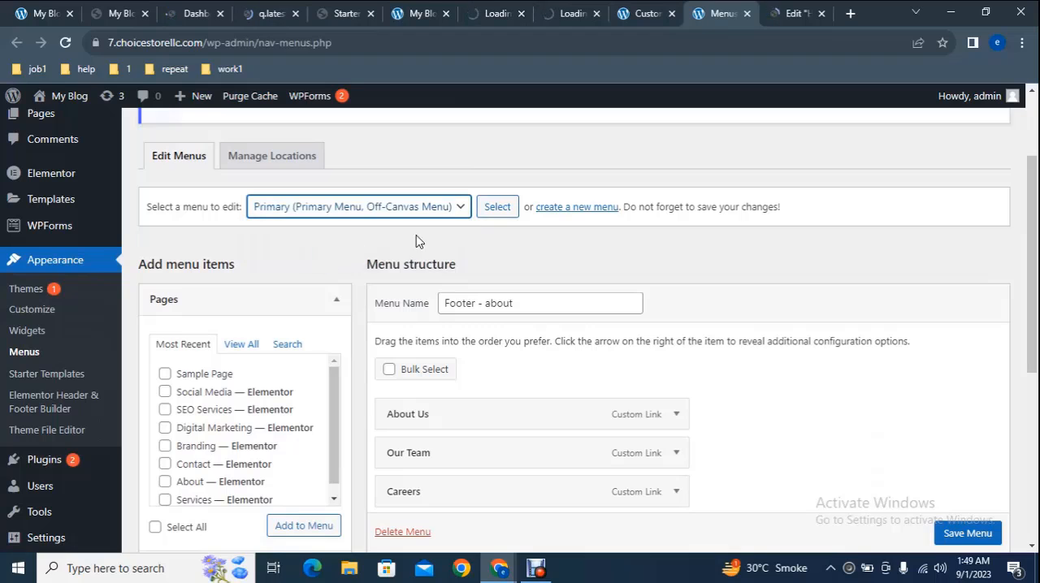
pyautogui.click(497, 207)
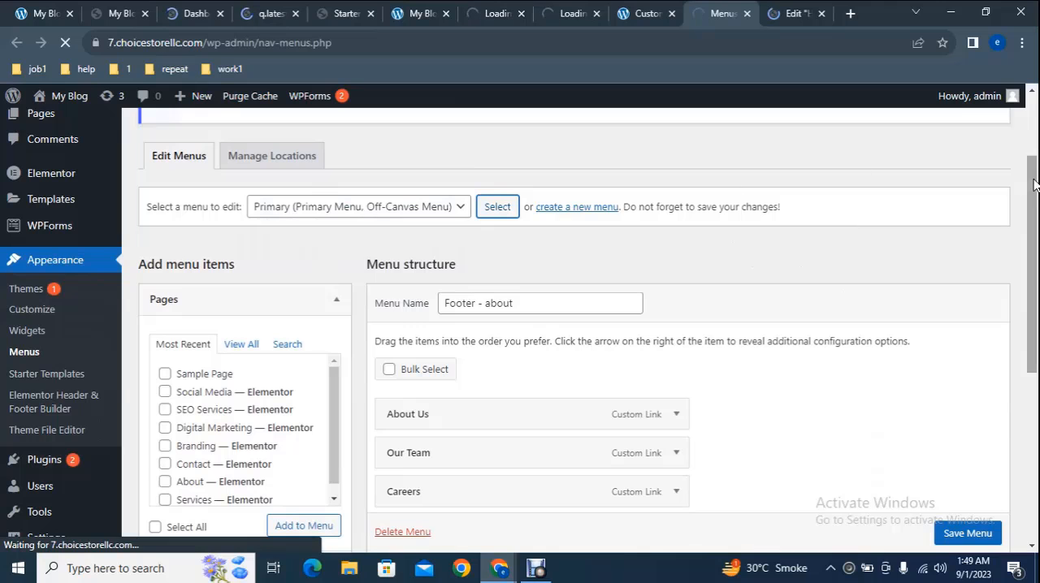
# Step: Add Sample Page to the Primary menu and place it between About and Blog
pyautogui.moveTo(1034, 182); pyautogui.dragTo(1035, 210)
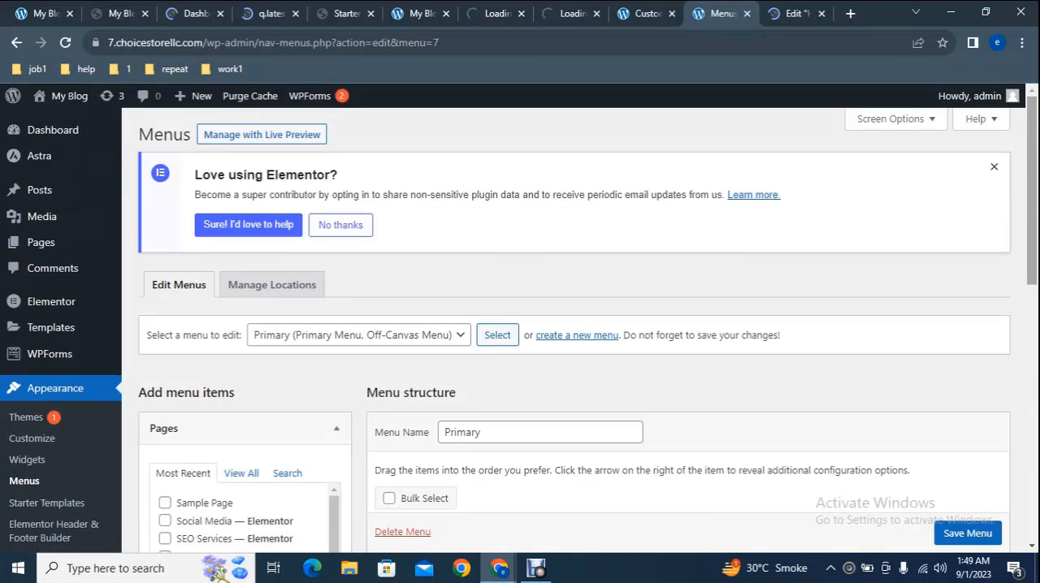
pyautogui.scroll(-3, 1032, 191)
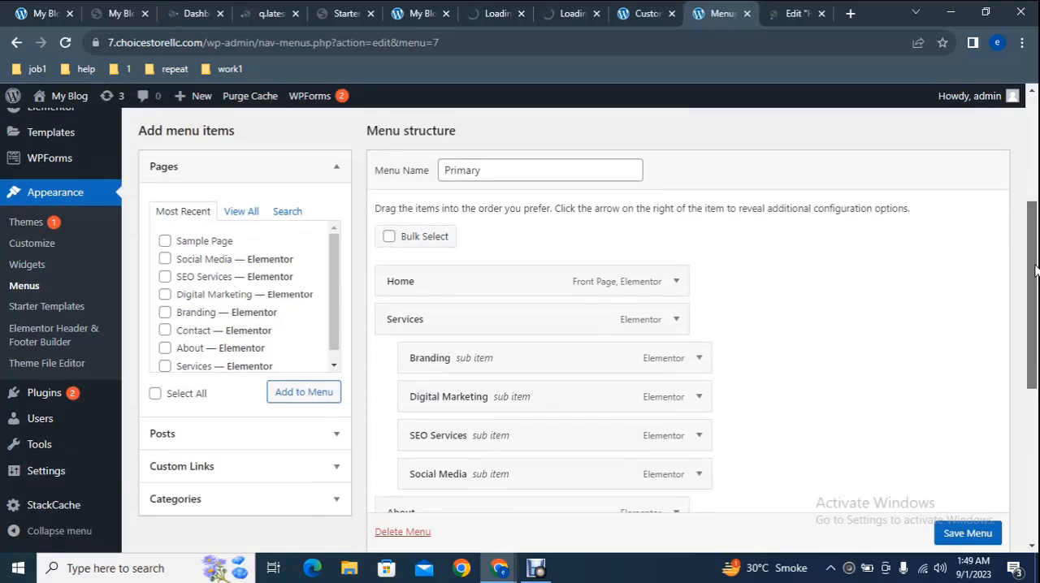
pyautogui.click(205, 244)
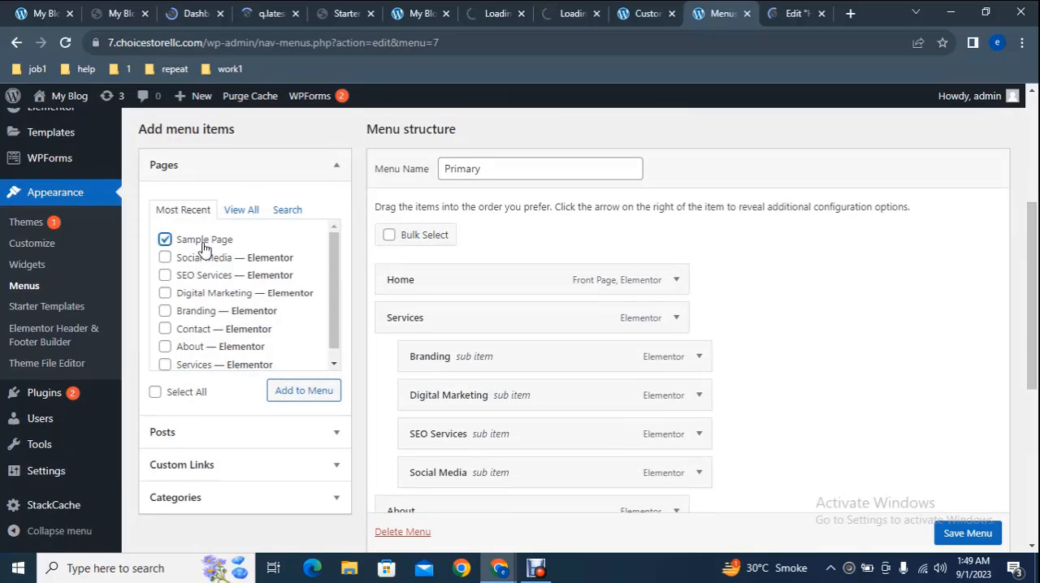
pyautogui.click(303, 390)
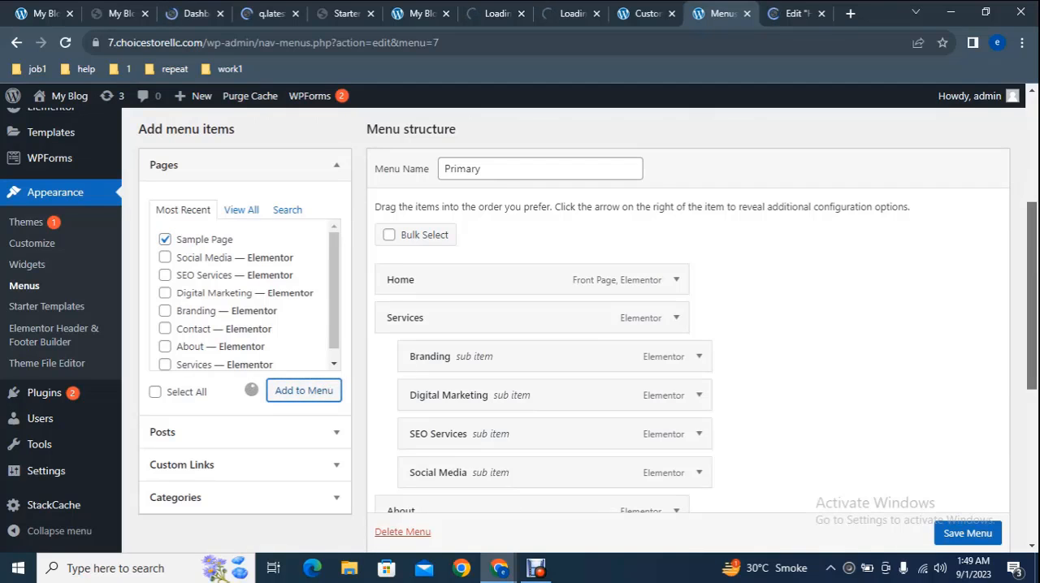
pyautogui.scroll(-2, 606, 400)
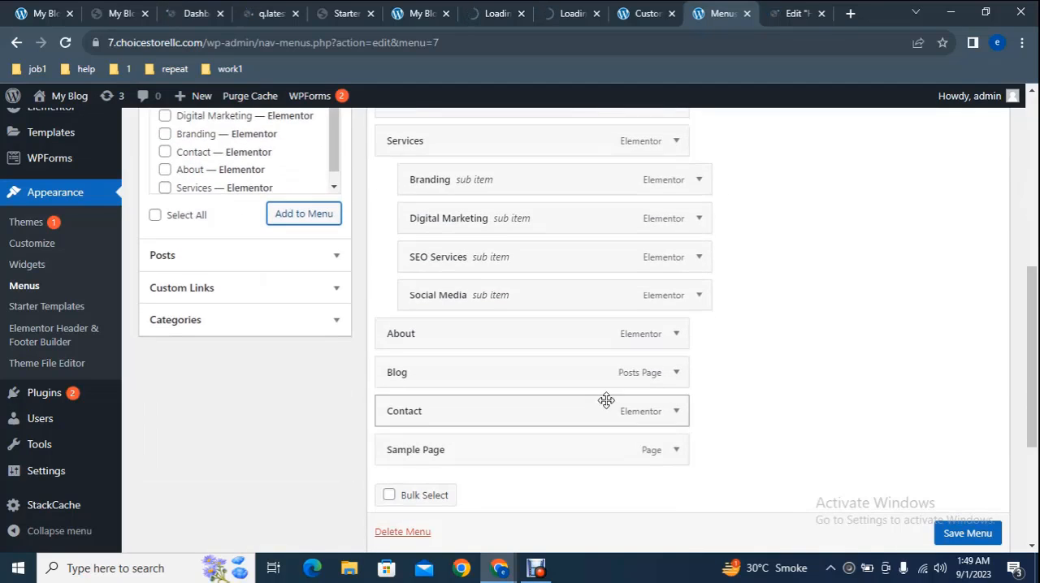
pyautogui.moveTo(1032, 364); pyautogui.dragTo(1033, 407)
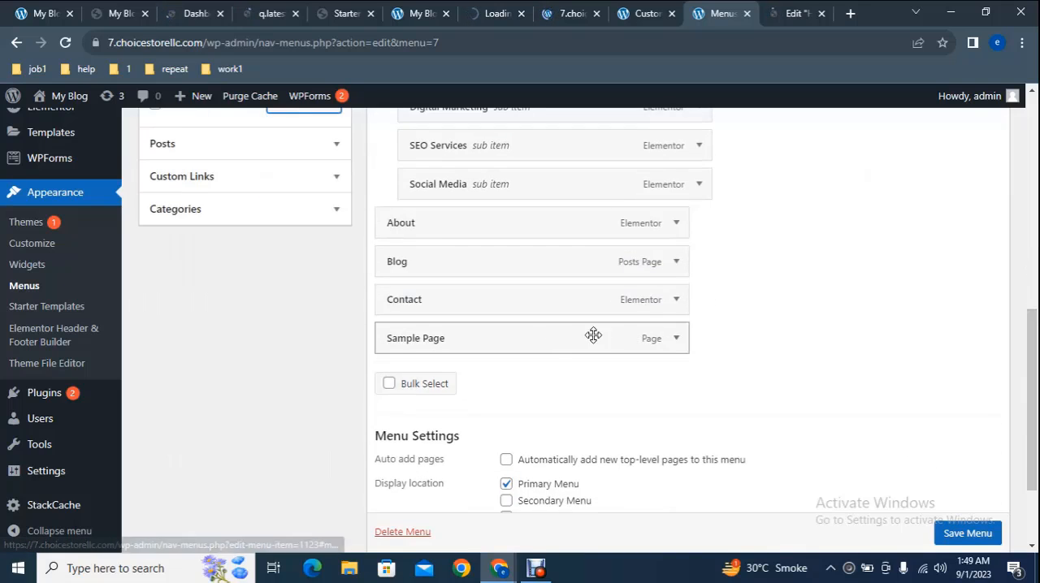
pyautogui.moveTo(561, 334); pyautogui.dragTo(553, 251)
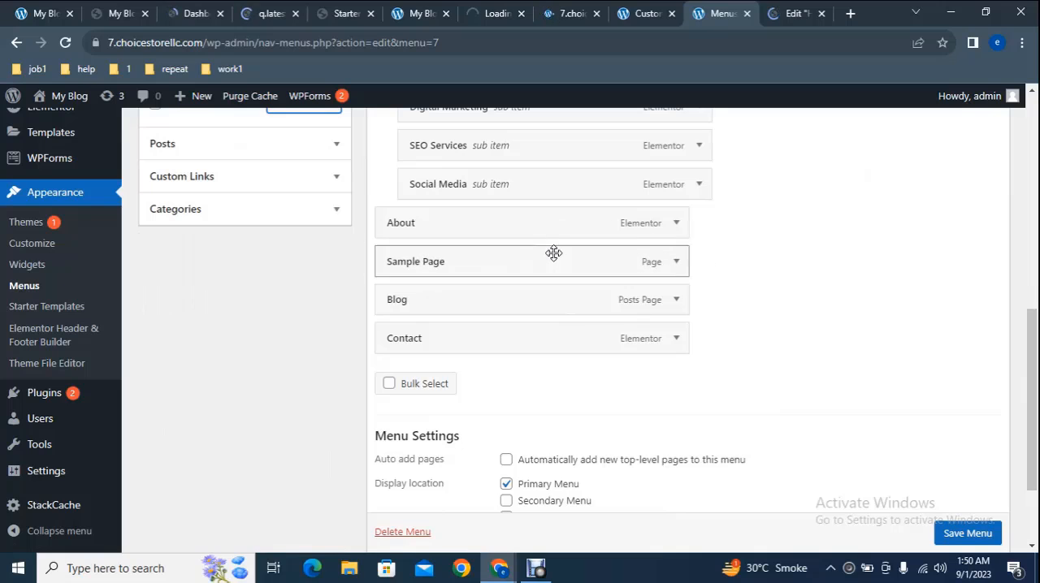
# Step: Remove the Sample Page item from the Primary menu
pyautogui.click(685, 265)
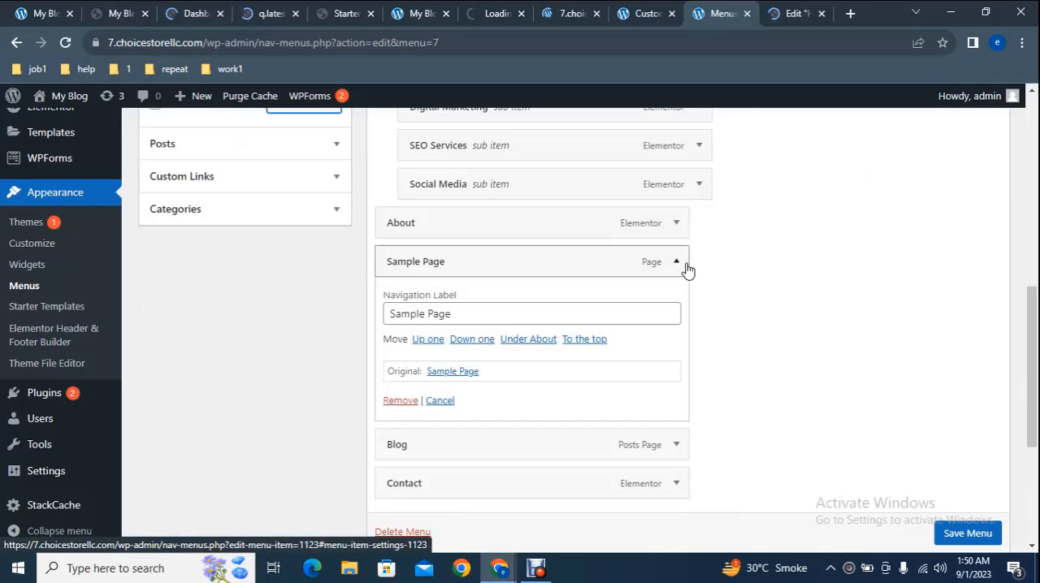
pyautogui.click(391, 401)
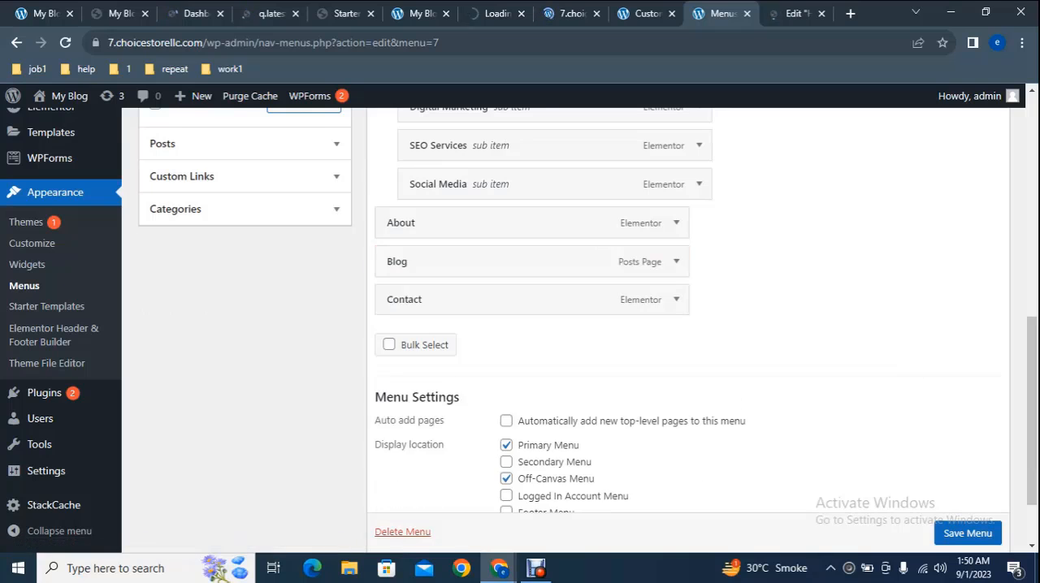
pyautogui.moveTo(1033, 396); pyautogui.dragTo(1036, 270)
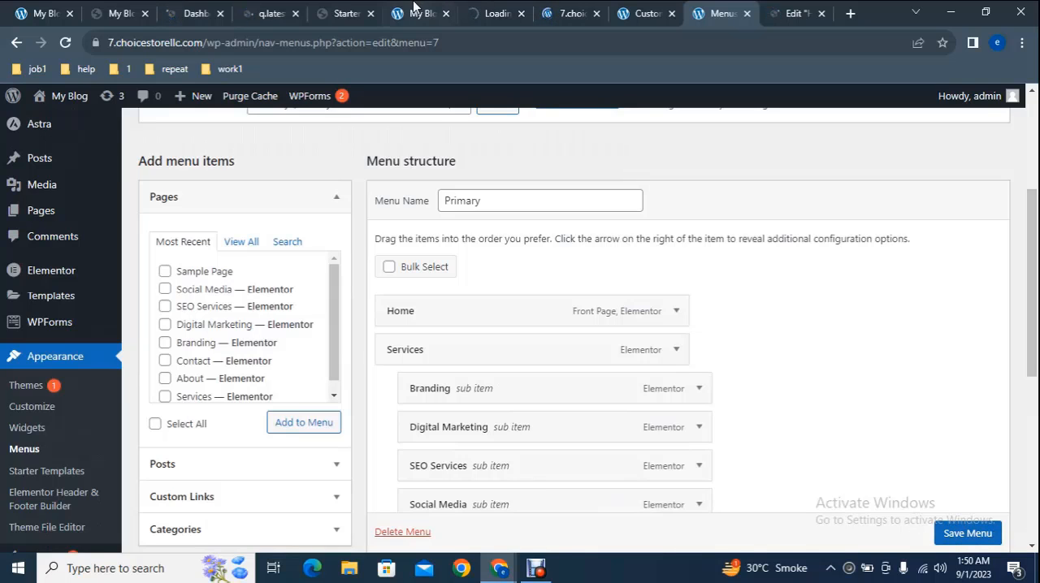
# Step: Return to the site's home page and open it for editing with Elementor in a separate tab
pyautogui.click(410, 10)
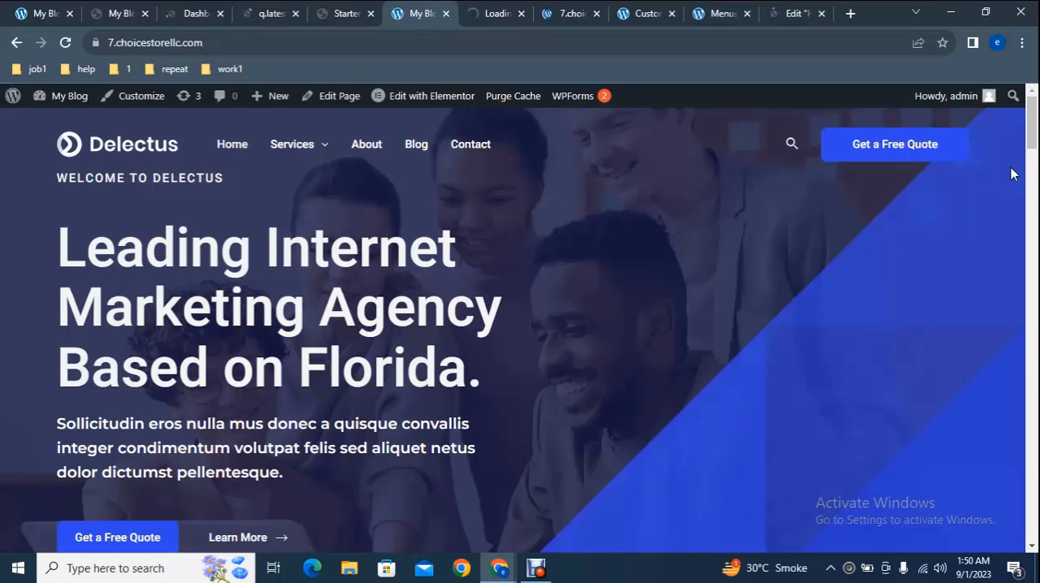
pyautogui.moveTo(1034, 130)
pyautogui.mouseDown()
pyautogui.moveTo(1034, 173)
pyautogui.moveTo(1037, 122)
pyautogui.mouseUp()
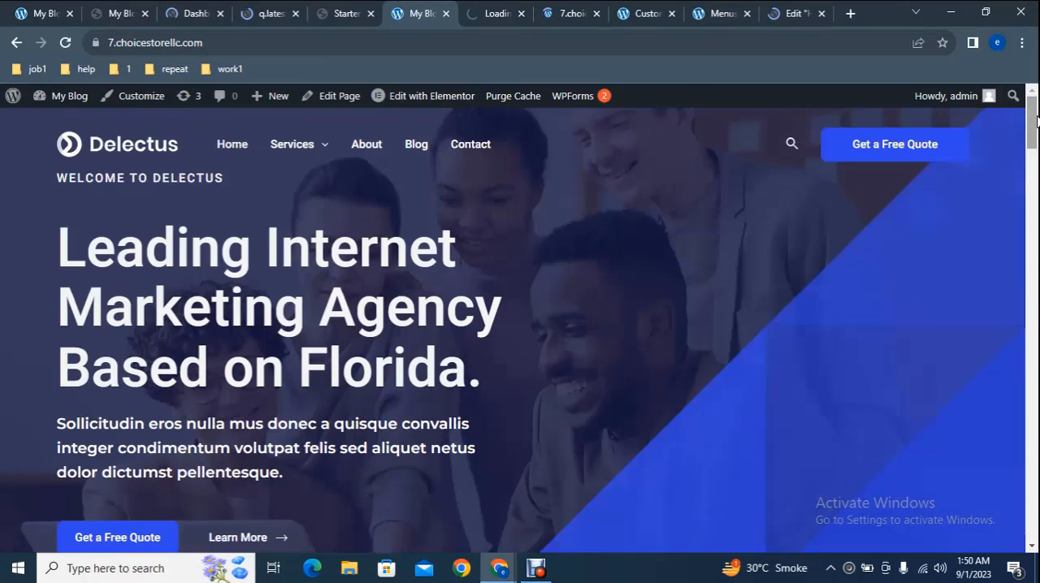
pyautogui.rightClick(415, 89)
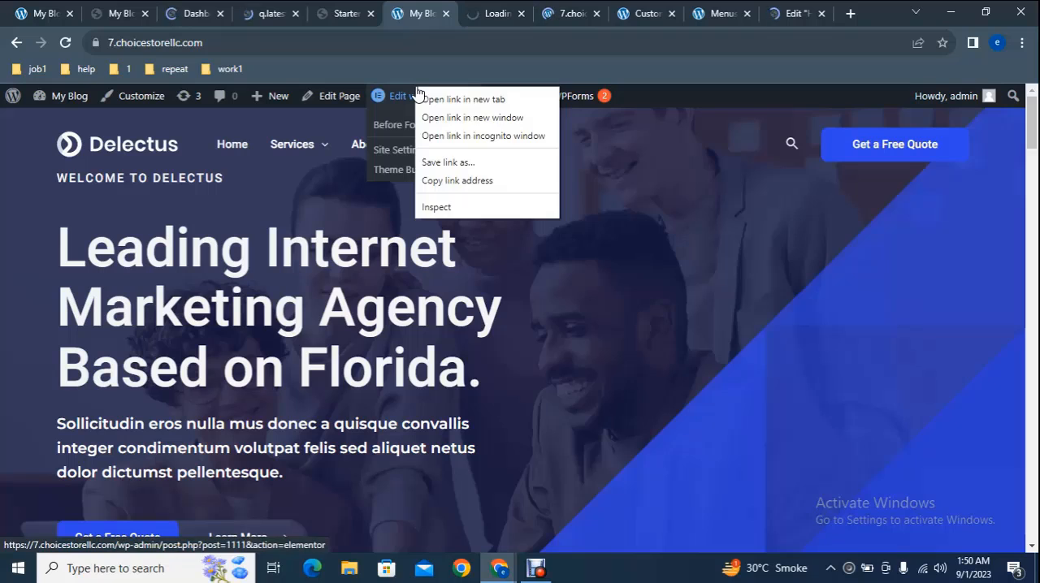
pyautogui.click(476, 101)
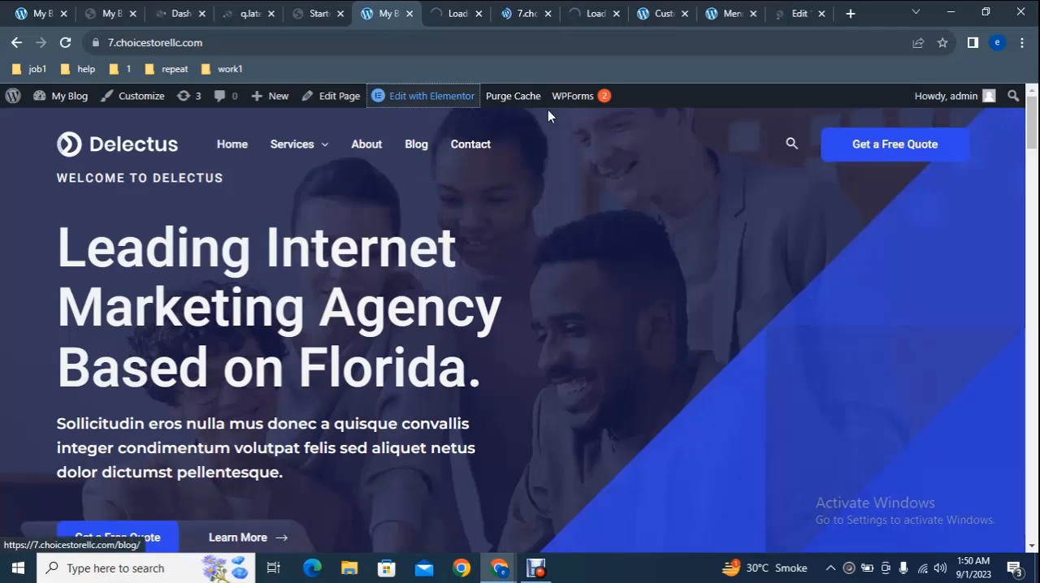
pyautogui.click(801, 12)
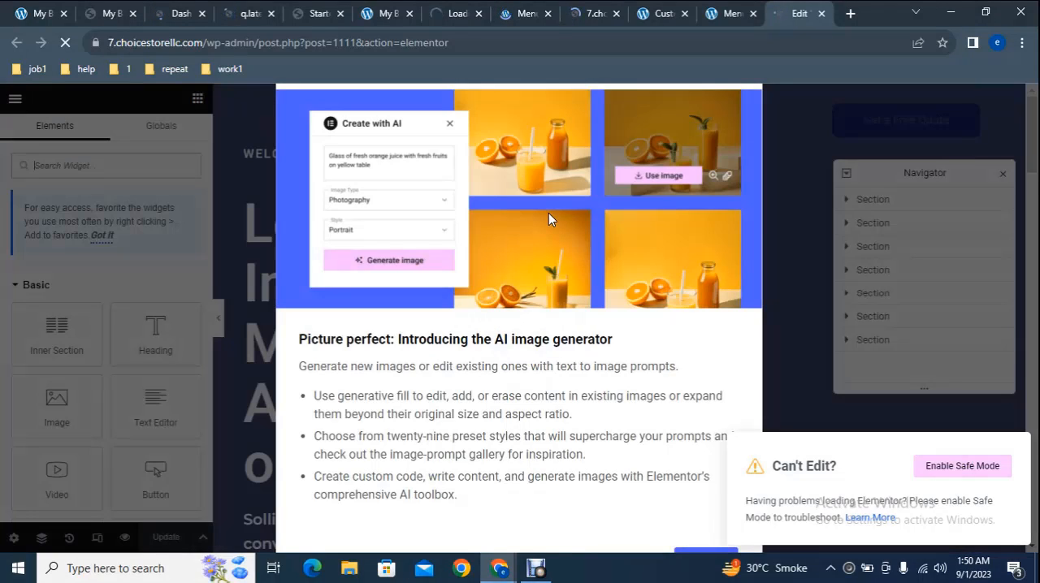
# Step: Follow the What's New announcement to the container activation page and close that page to return to the Elementor editor
pyautogui.click(704, 555)
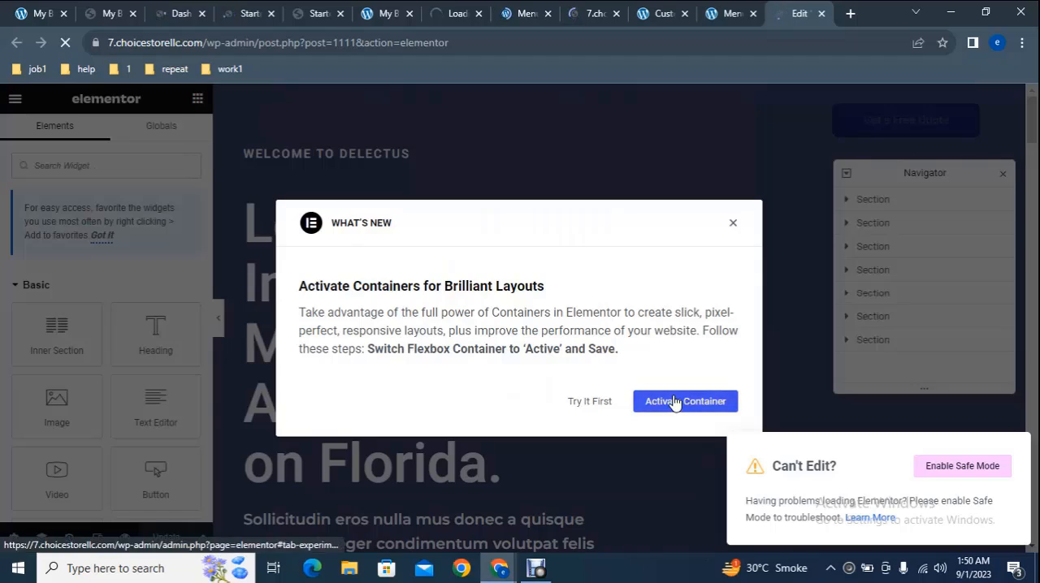
pyautogui.click(658, 400)
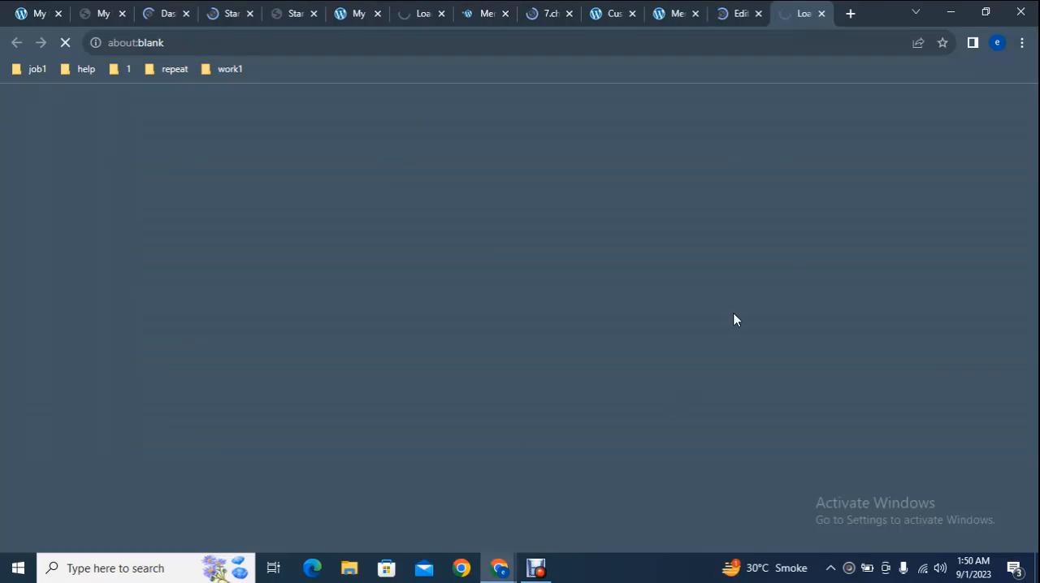
pyautogui.click(821, 13)
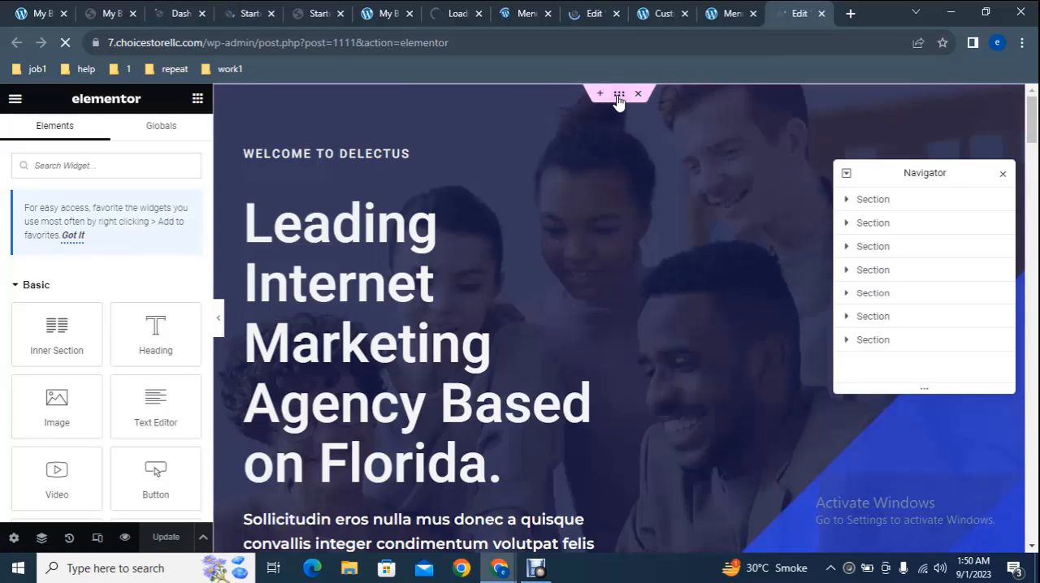
# Step: Examine the first section's background style settings and its image selection dialog, leaving the image as it is
pyautogui.click(618, 96)
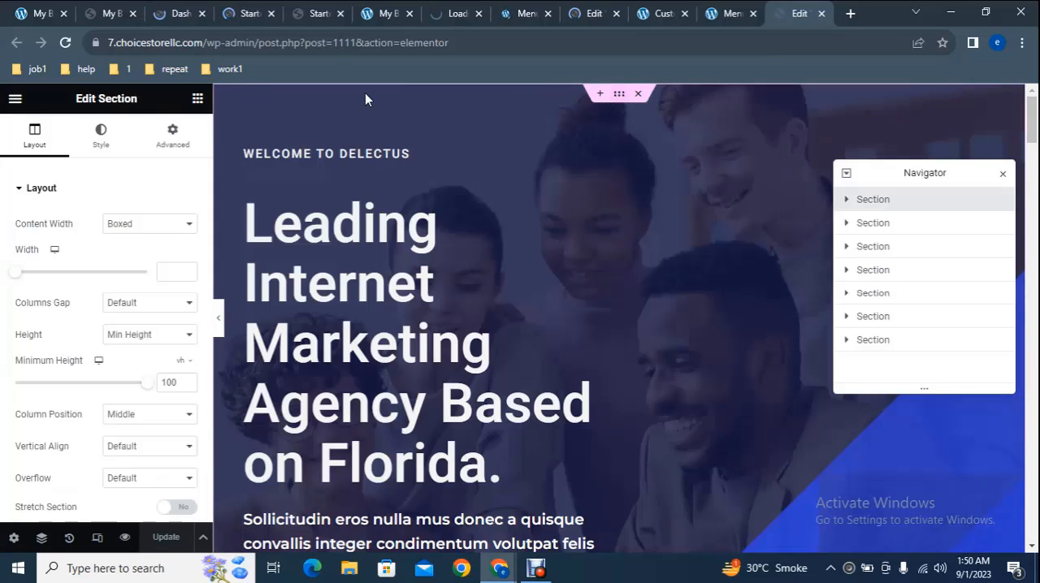
pyautogui.click(101, 136)
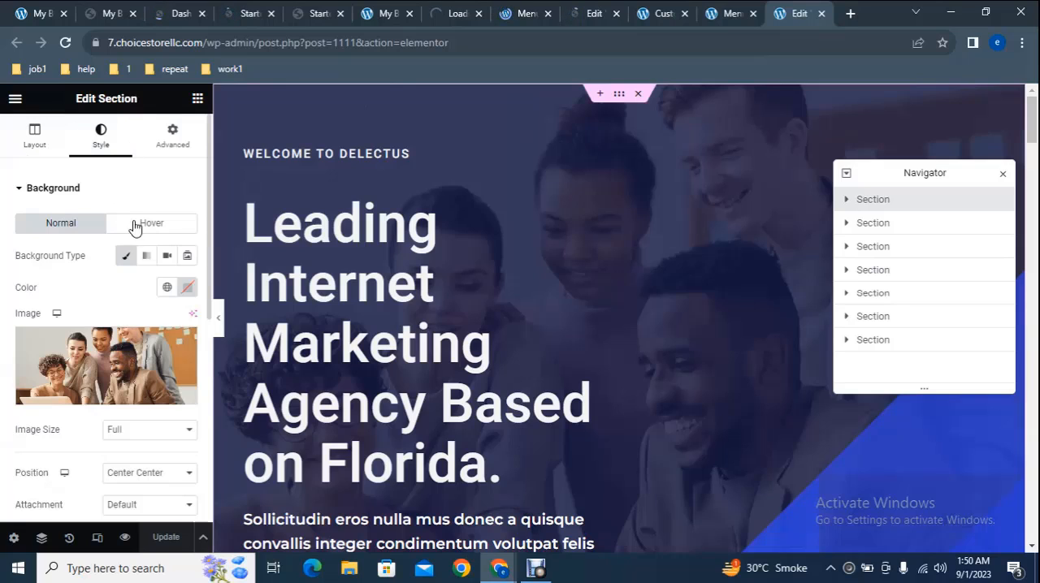
pyautogui.moveTo(88, 359)
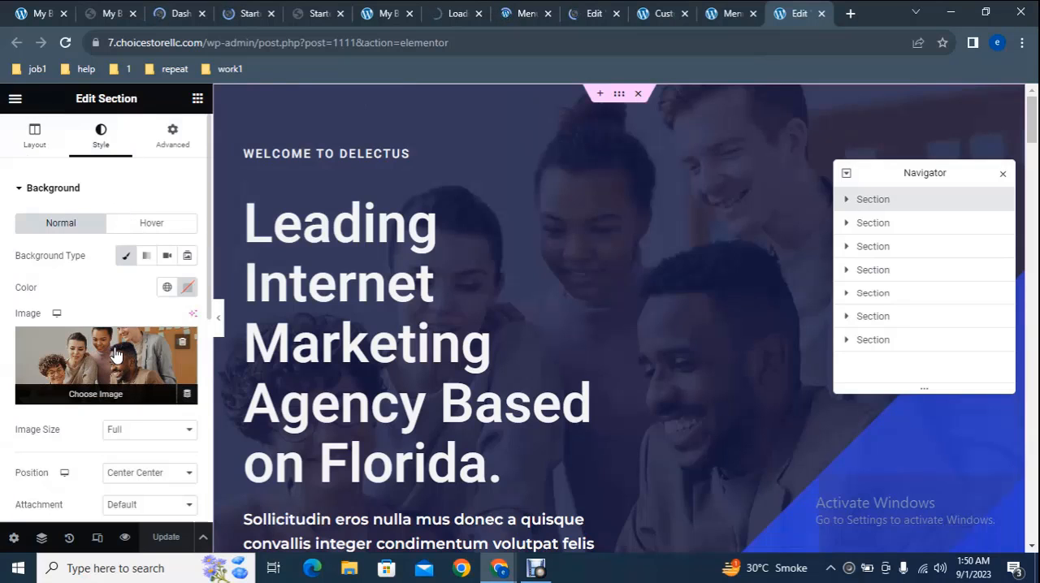
pyautogui.click(115, 355)
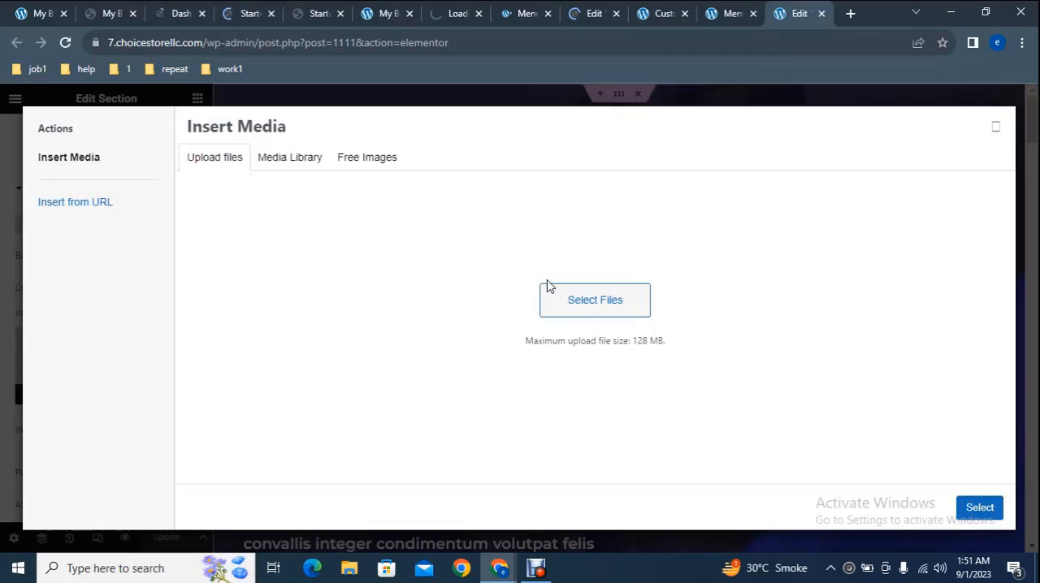
pyautogui.click(997, 131)
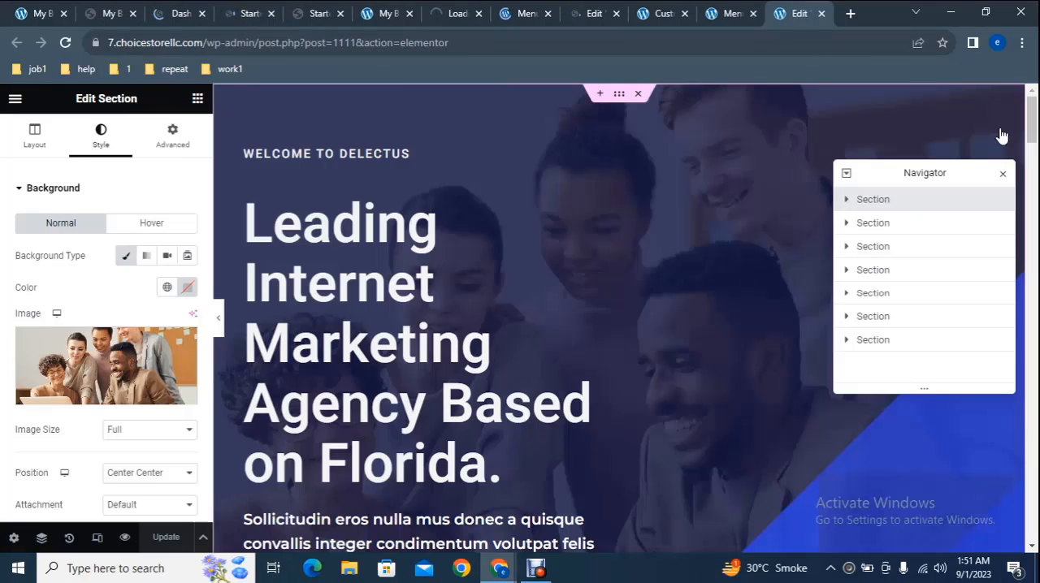
# Step: Replace "Leading Internet" with "Digital" in the hero heading so it reads "Digital Marketing Agency Based on Florida."
pyautogui.click(421, 280)
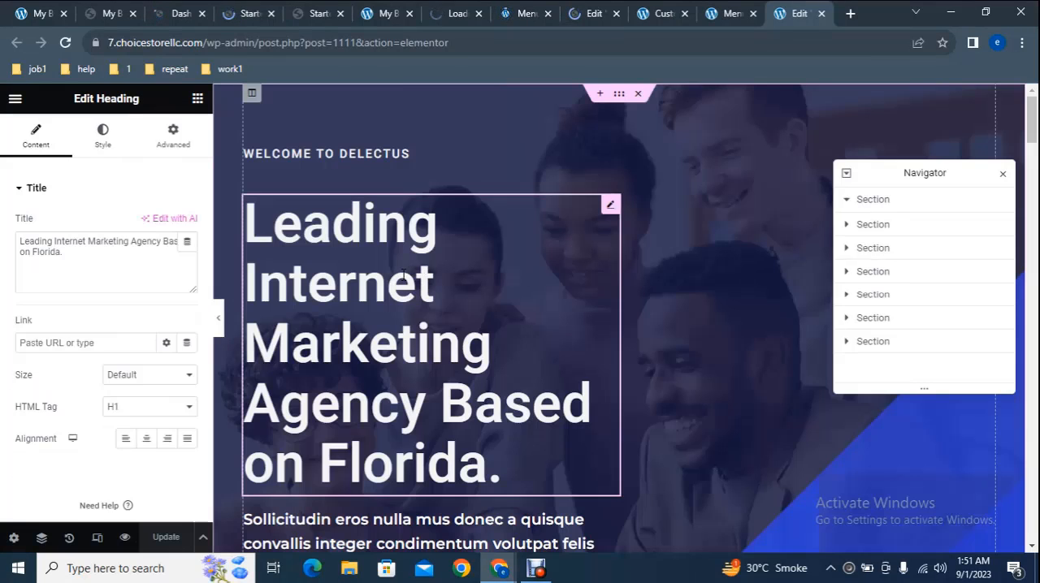
pyautogui.click(110, 252)
pyautogui.hotkey('ctrl', 'a')
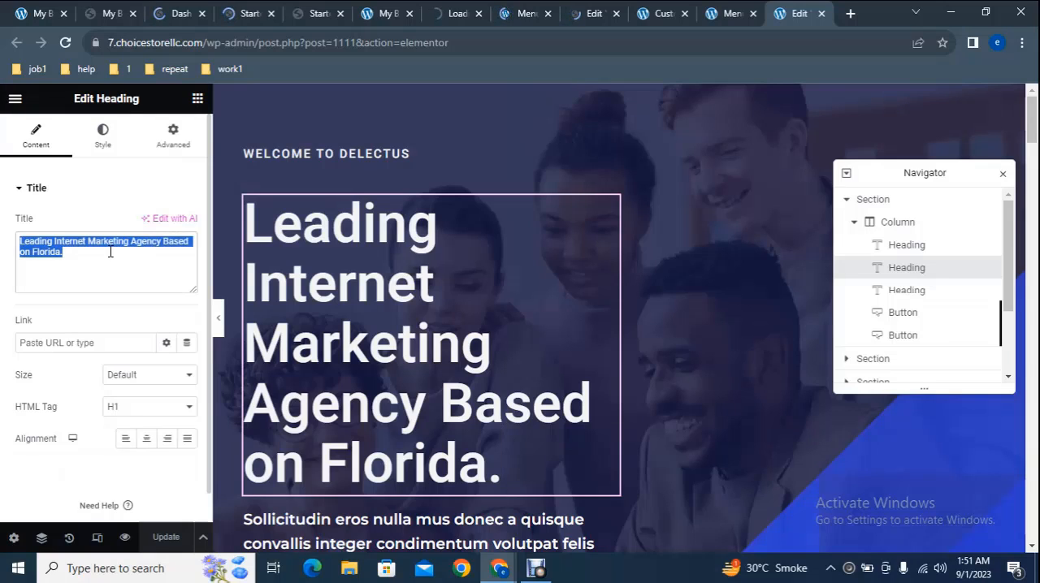
pyautogui.press('Left')
pyautogui.hotkey('ctrl', 'shift', 'Right')
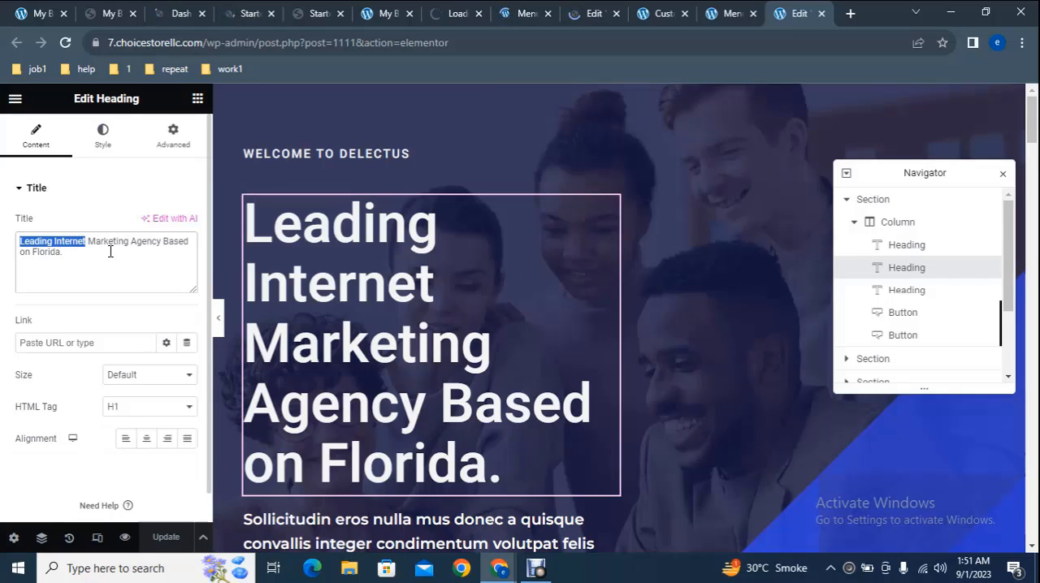
pyautogui.write('D')
pyautogui.write('igi')
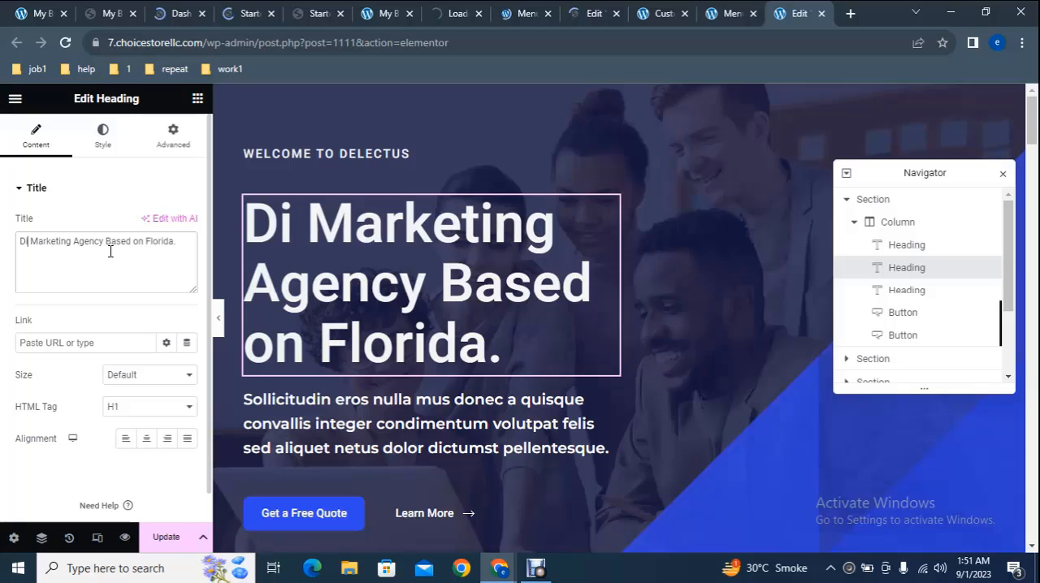
pyautogui.write('t')
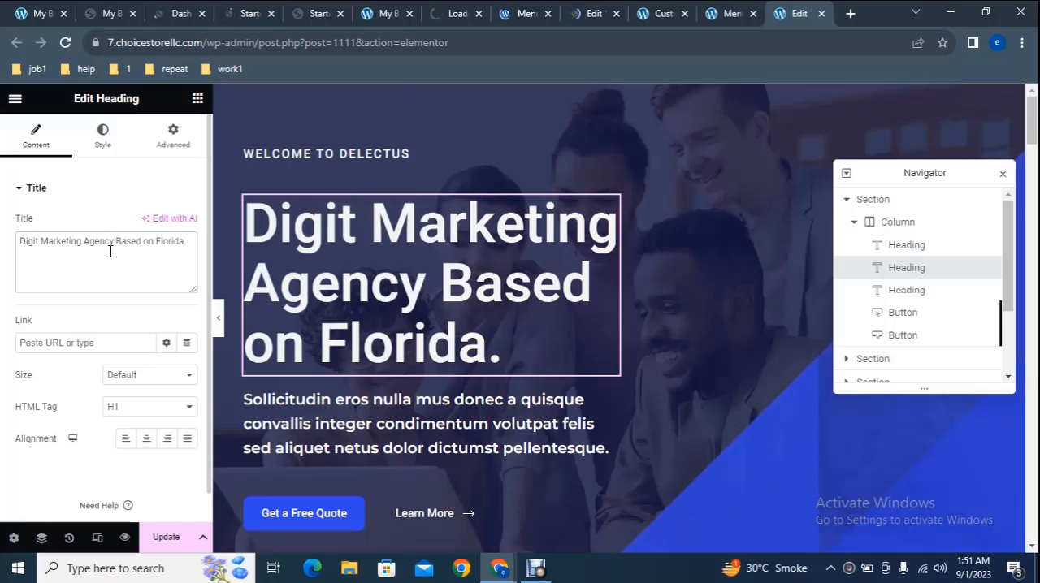
pyautogui.write('al')
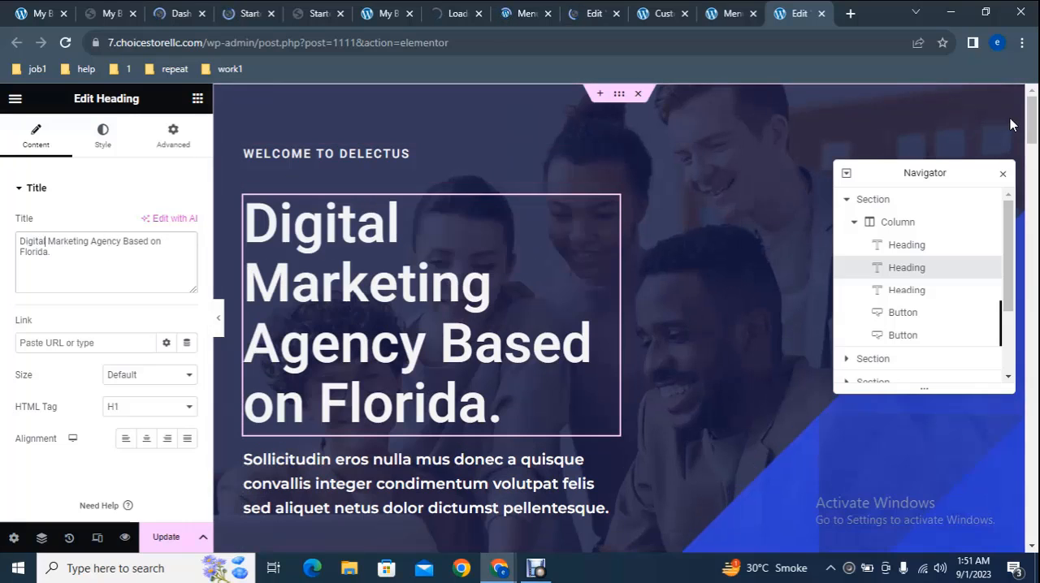
pyautogui.moveTo(1033, 122); pyautogui.dragTo(1032, 98)
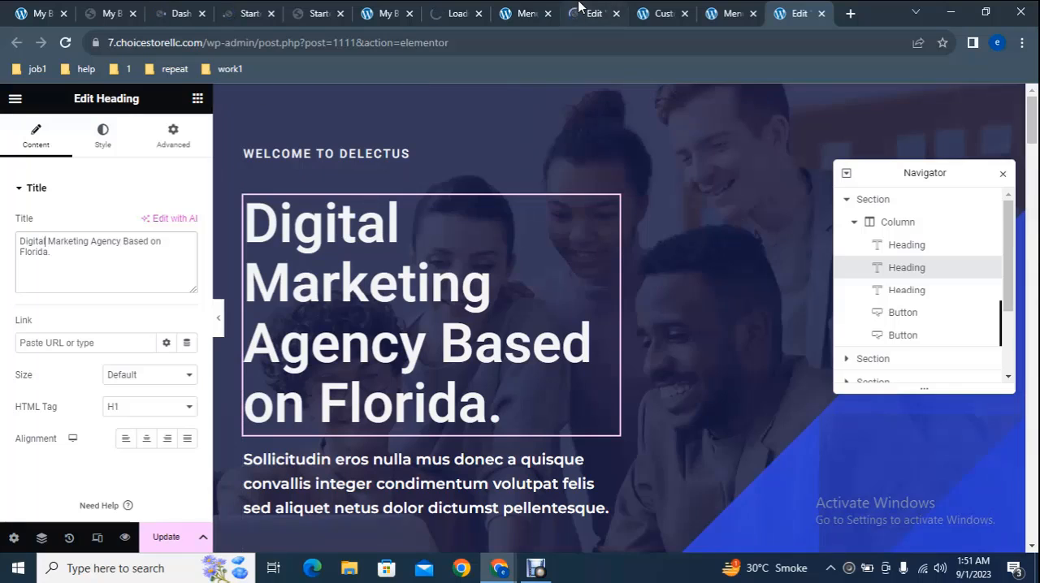
pyautogui.click(524, 13)
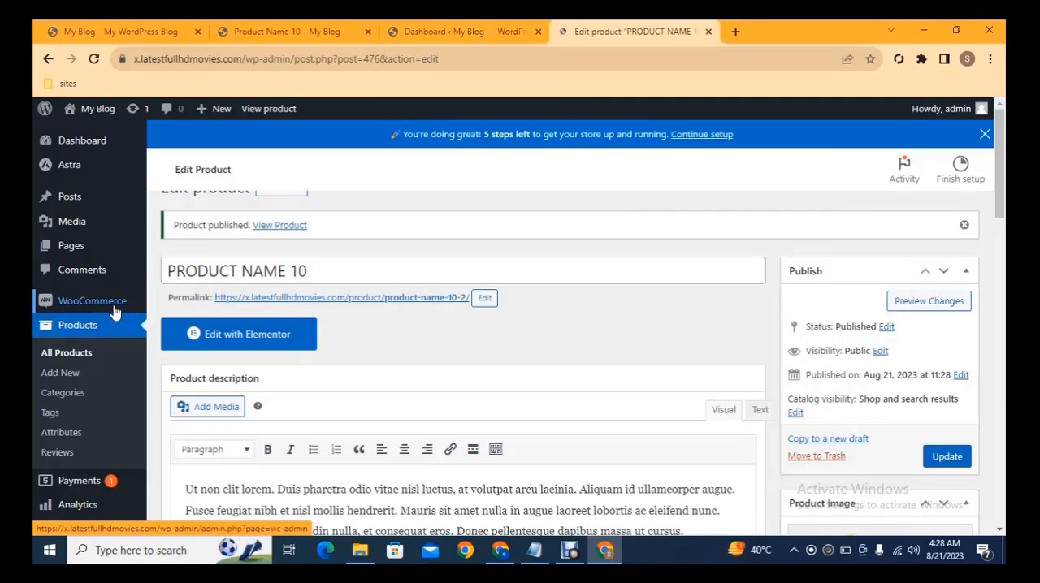
# Step: Open the WooCommerce settings in a separate tab and bring up its General page
pyautogui.moveTo(101, 310)
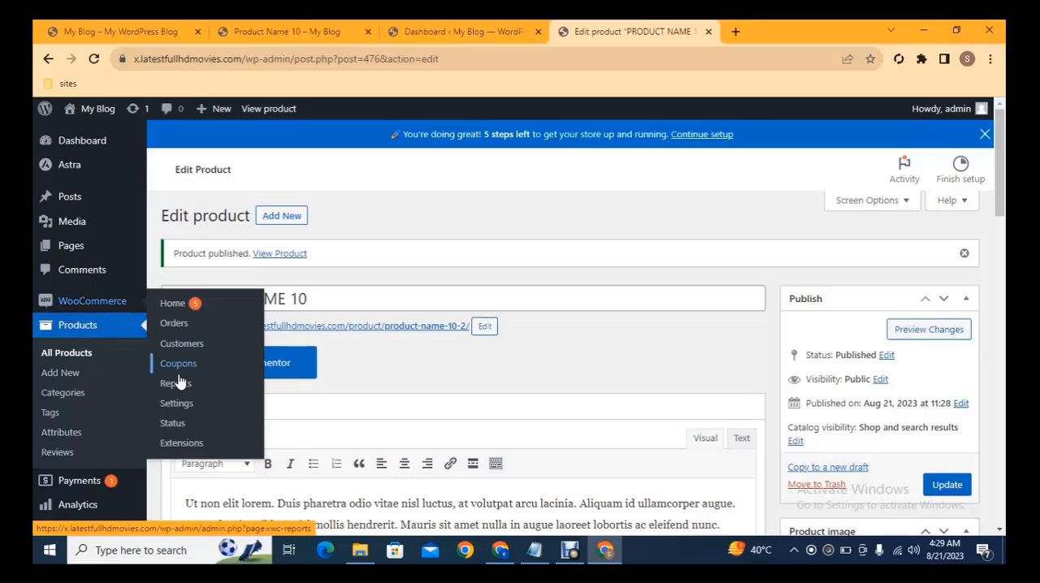
pyautogui.middleClick(174, 405)
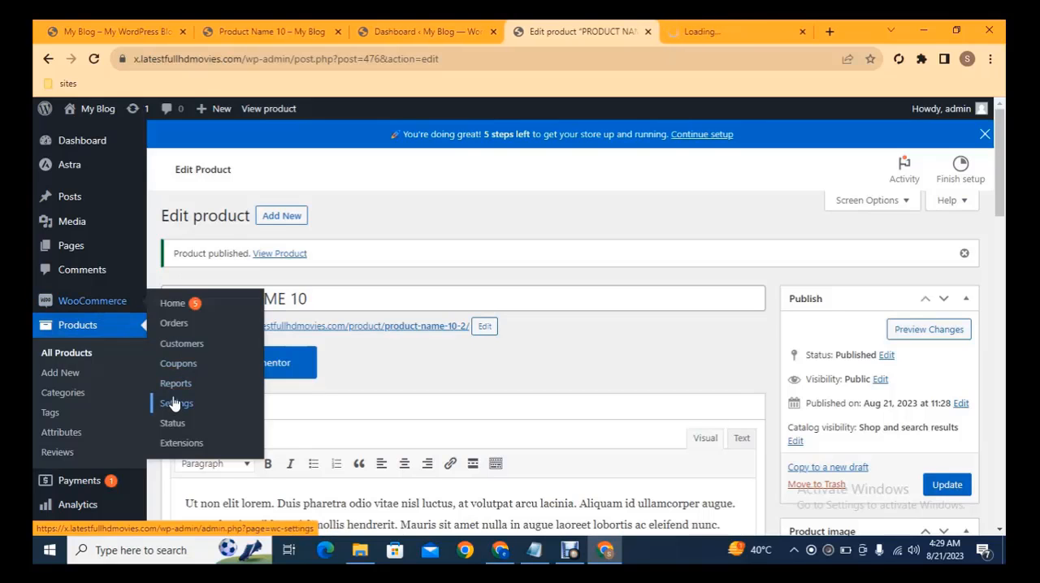
pyautogui.click(716, 19)
pyautogui.click(591, 26)
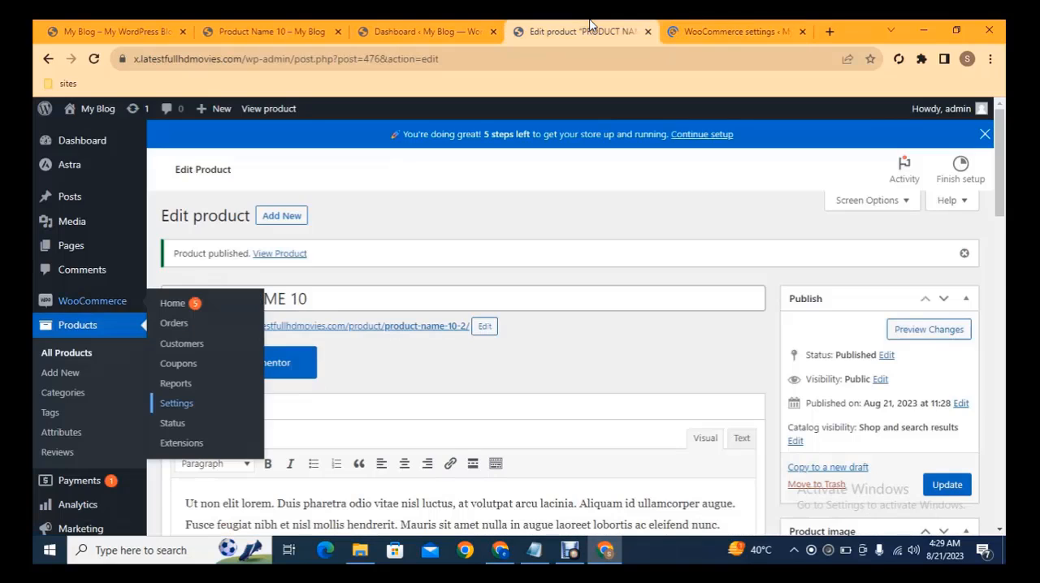
pyautogui.click(715, 26)
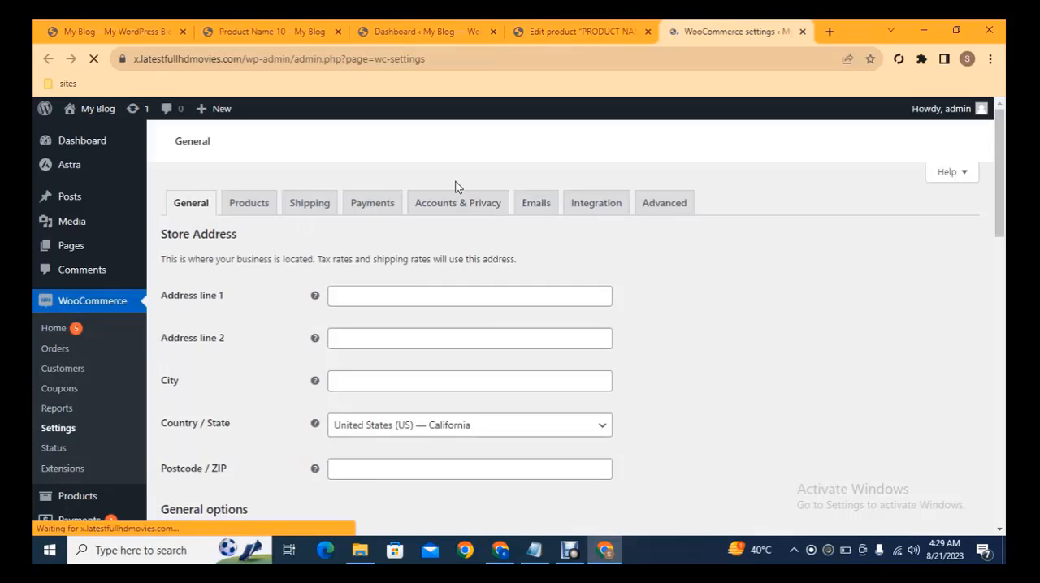
# Step: Open the Payments settings in a separate tab, and review the General settings down to the list of available currencies
pyautogui.click(362, 206)
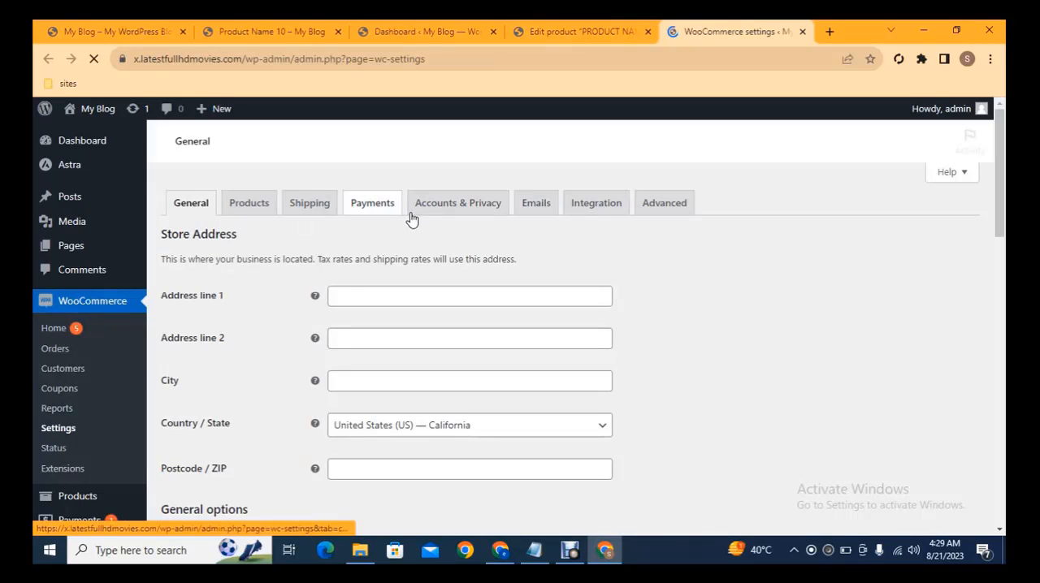
pyautogui.middleClick(361, 208)
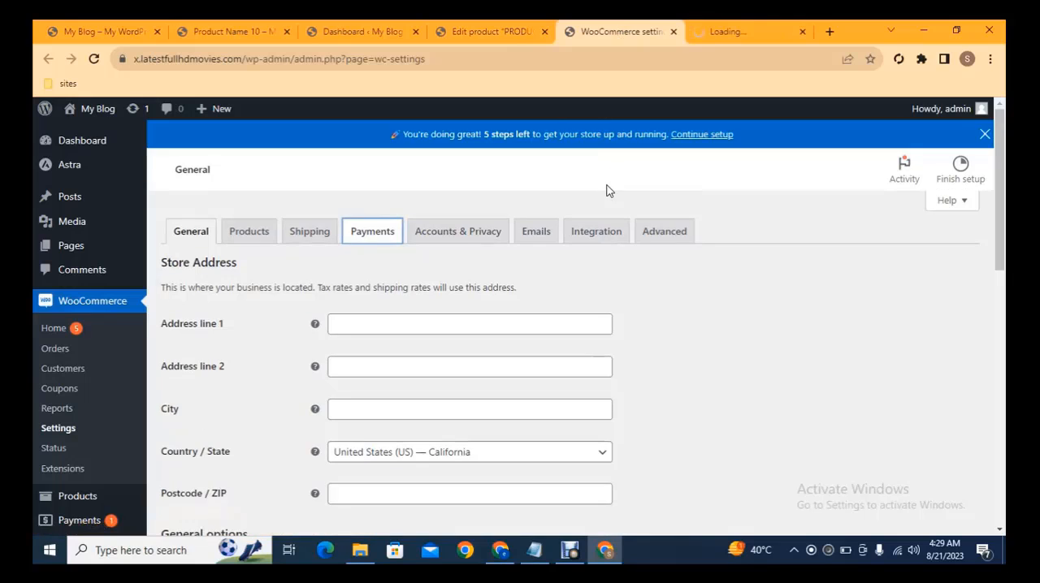
pyautogui.scroll(-2, 958, 203)
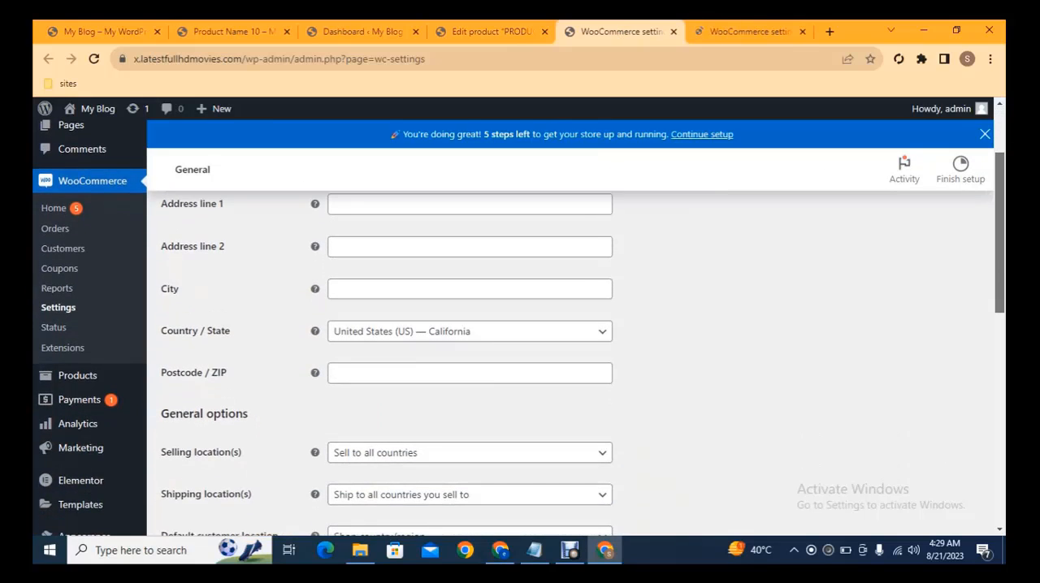
pyautogui.scroll(-2, 1004, 219)
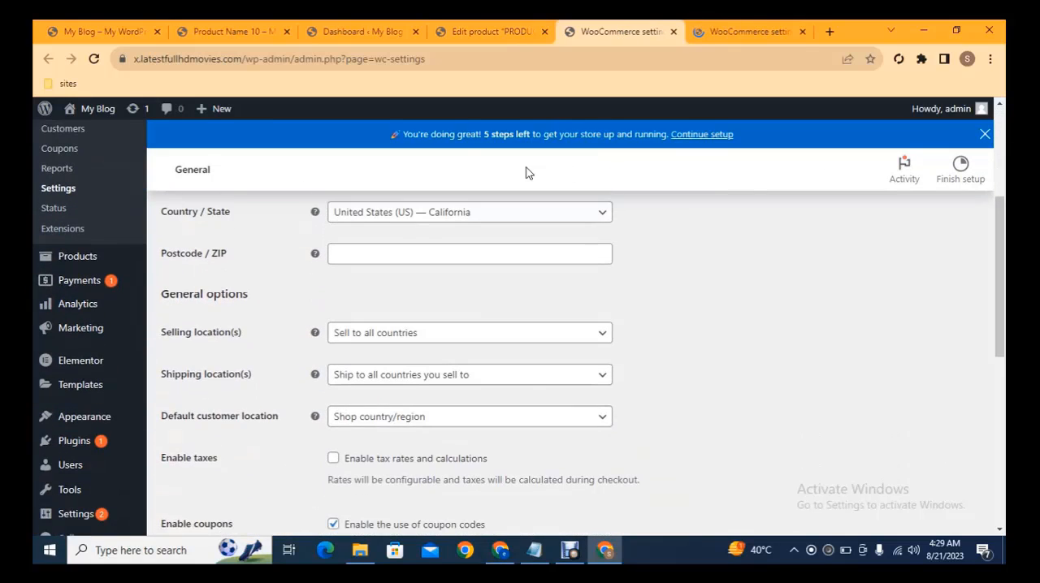
pyautogui.scroll(-8, 1000, 244)
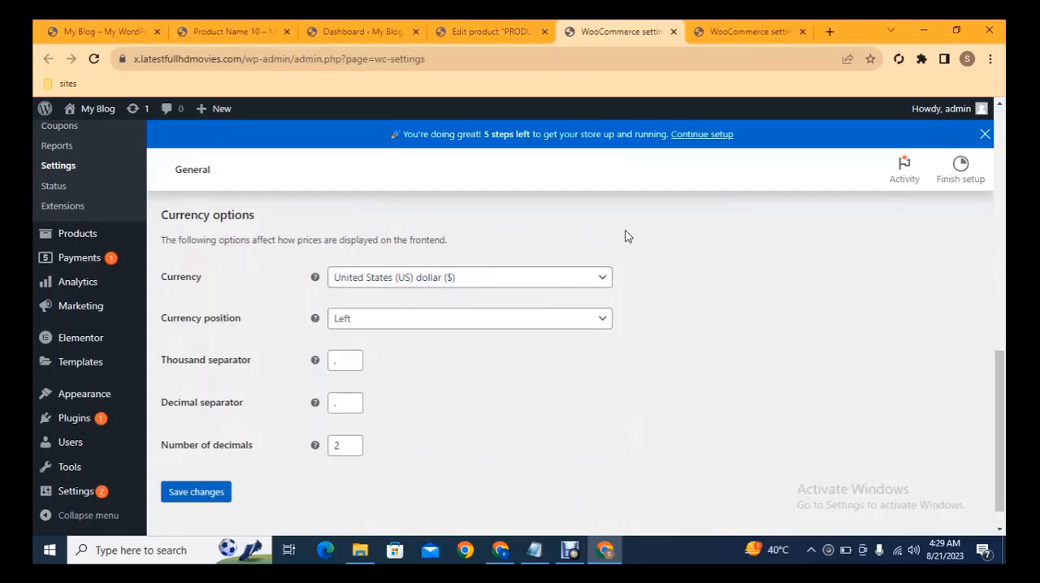
pyautogui.click(476, 279)
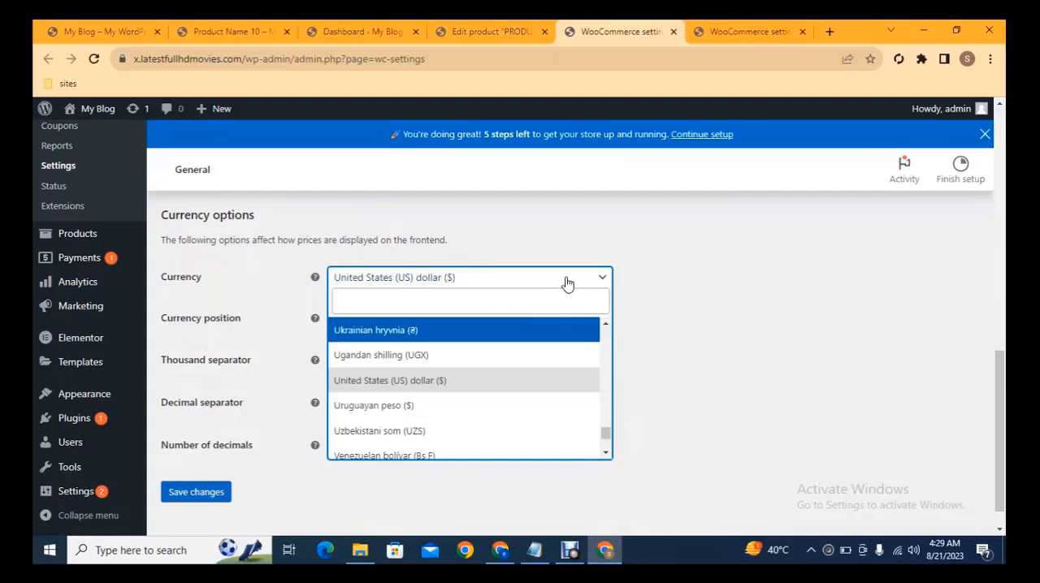
# Step: Enable the Cash on delivery payment method in the WooCommerce Payments settings
pyautogui.click(738, 26)
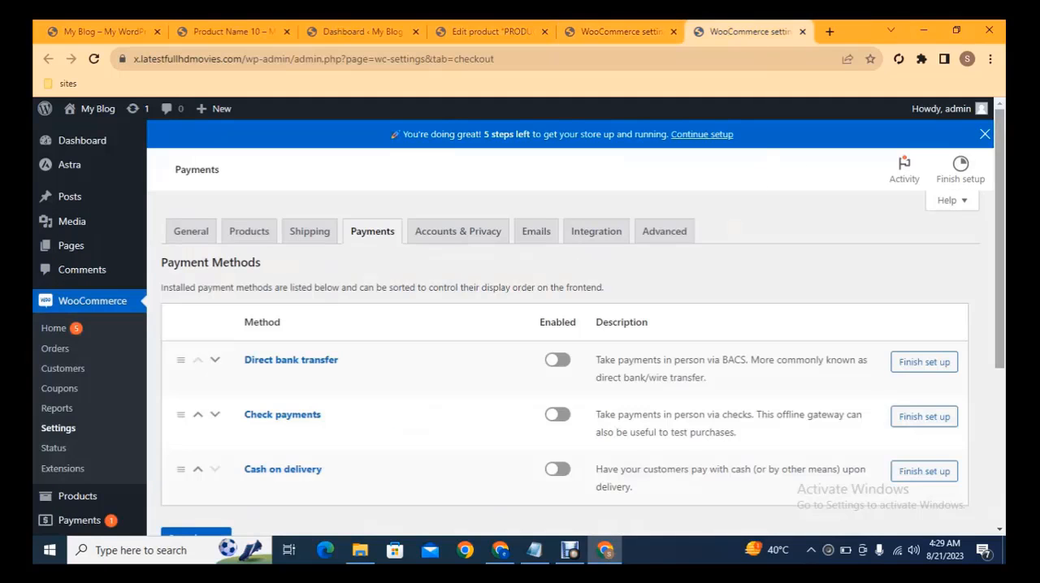
pyautogui.moveTo(1001, 152); pyautogui.dragTo(1001, 184)
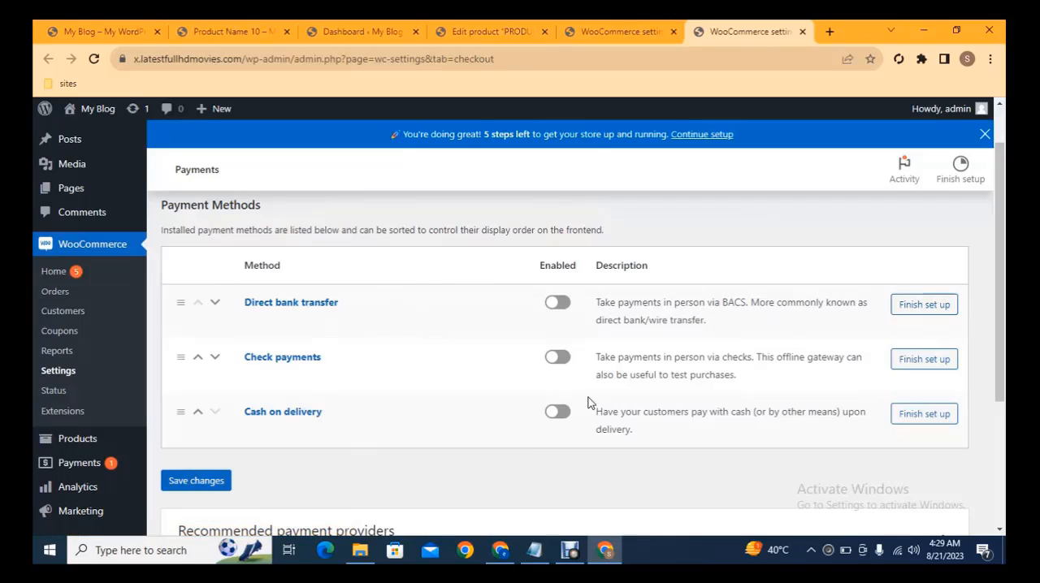
pyautogui.click(557, 416)
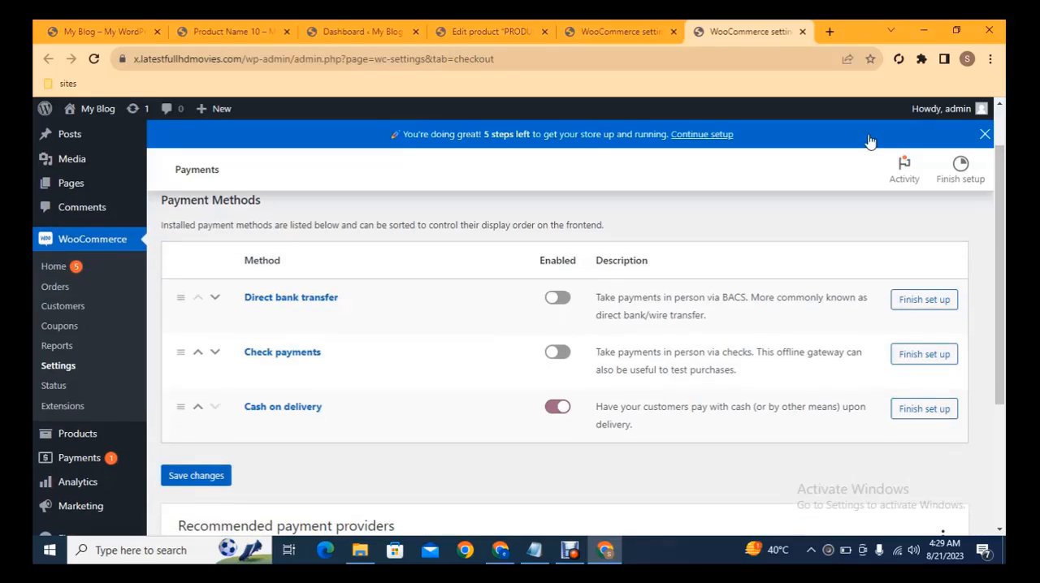
# Step: Review the recommended payment providers below the payment methods, and open the Add Plugins page in a separate tab
pyautogui.scroll(-1, 942, 506)
pyautogui.moveTo(999, 292); pyautogui.dragTo(999, 313)
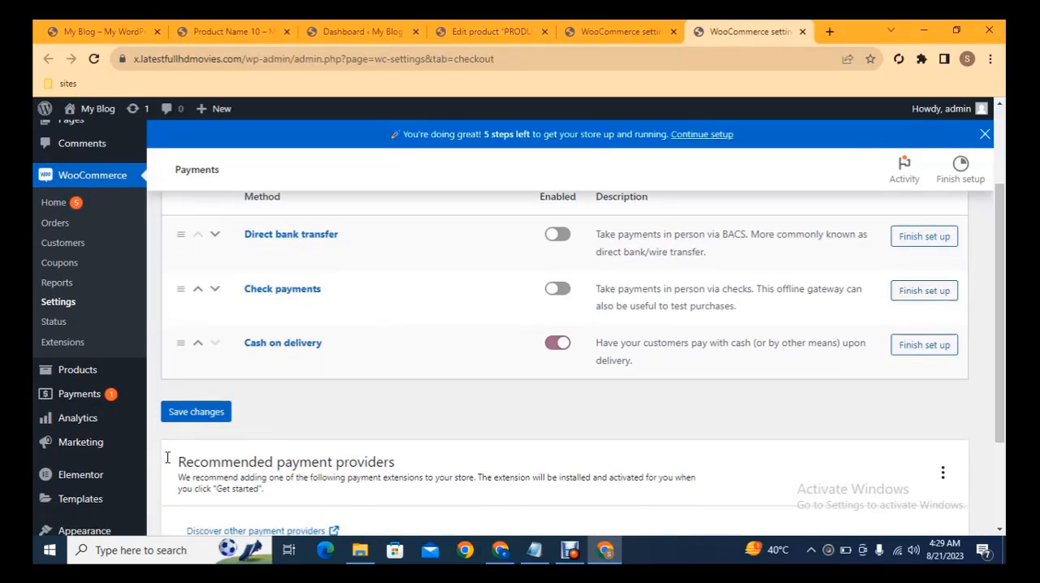
pyautogui.scroll(-3, 247, 432)
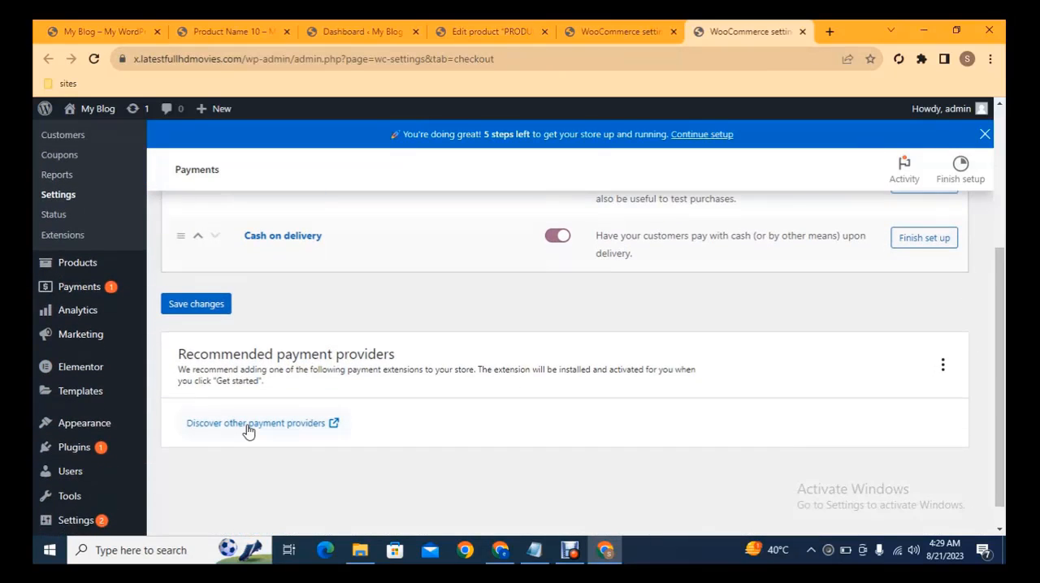
pyautogui.click(248, 432)
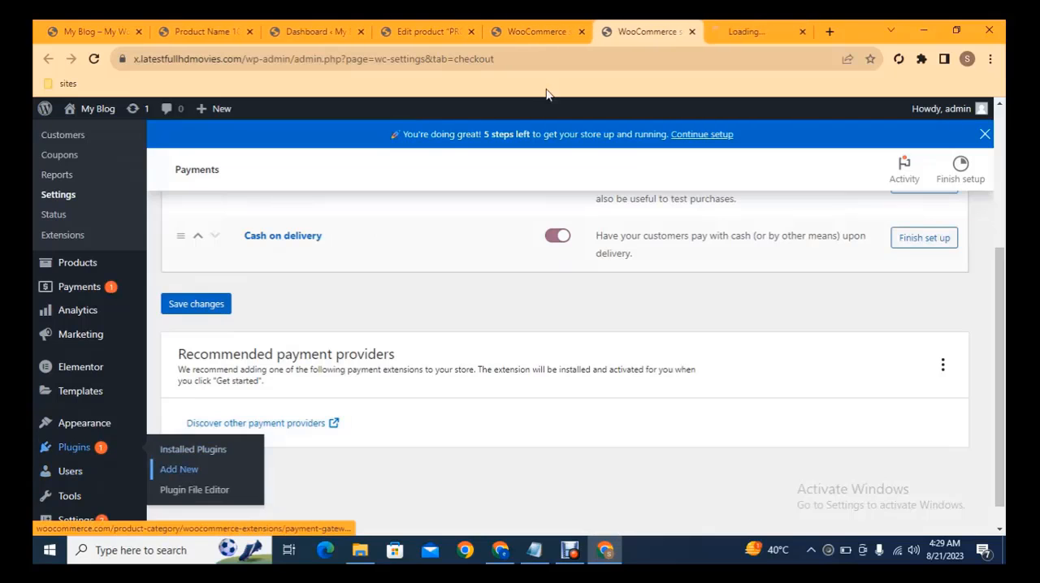
pyautogui.click(725, 28)
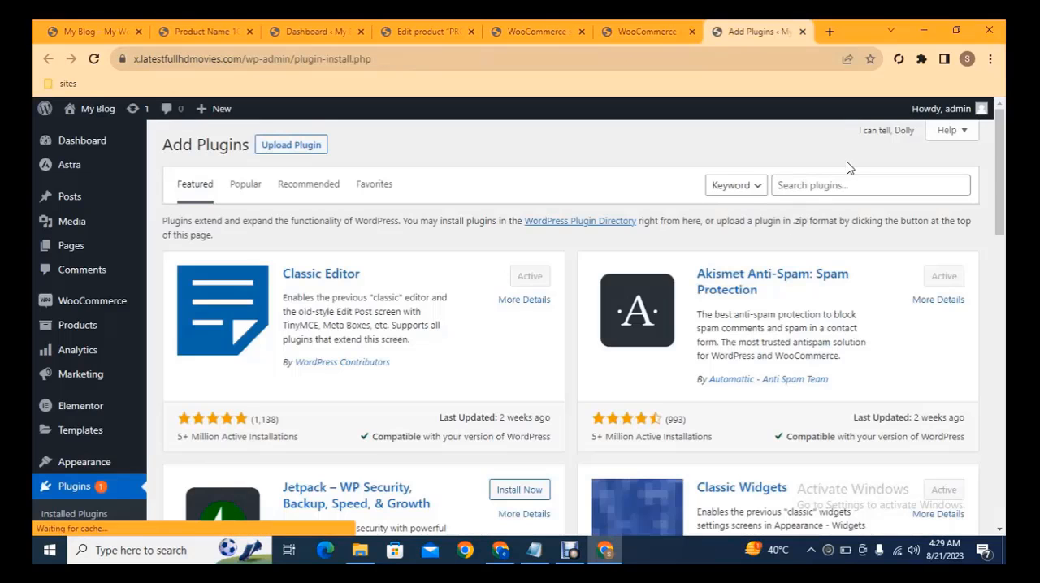
# Step: Search the plugins for "paypal", and install and activate Payment Plugins for PayPal WooCommerce
pyautogui.click(839, 186)
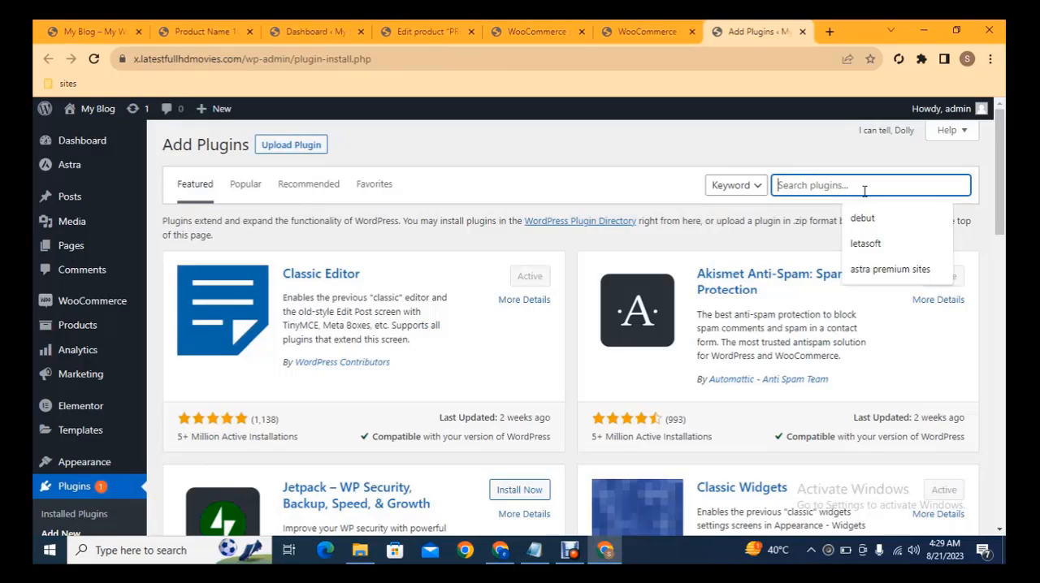
pyautogui.write('paypal')
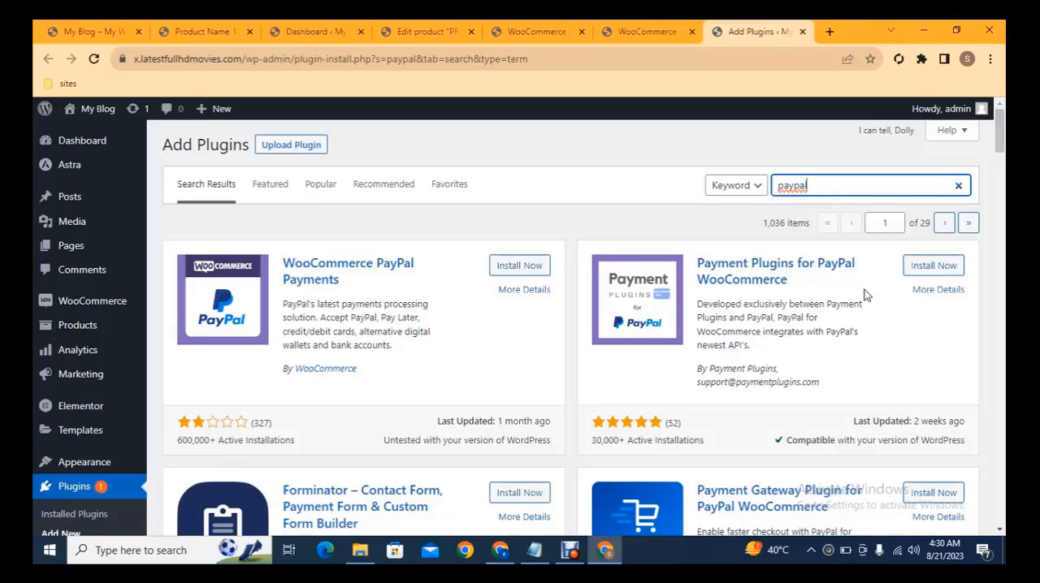
pyautogui.click(931, 268)
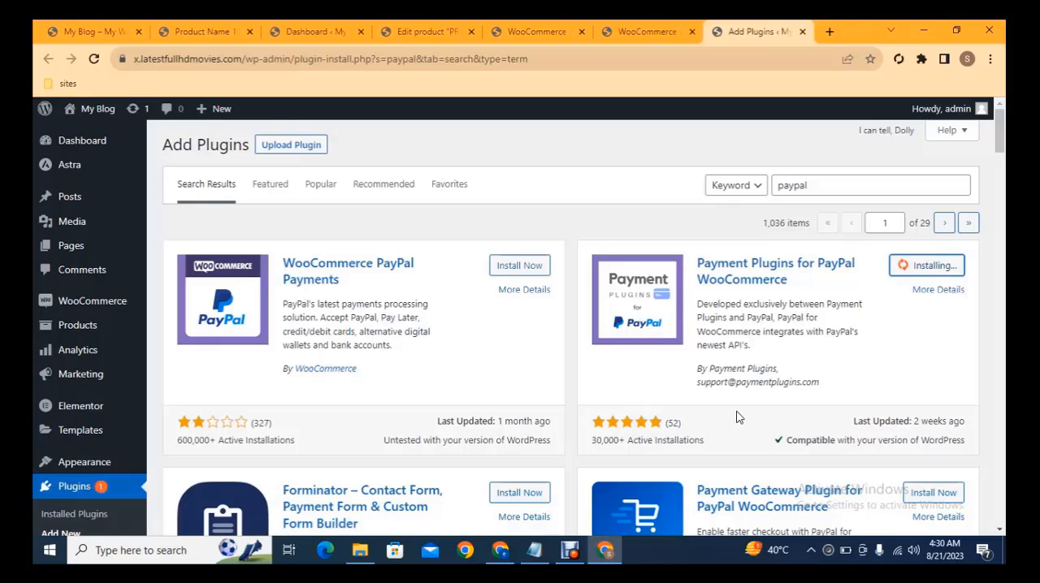
pyautogui.click(935, 270)
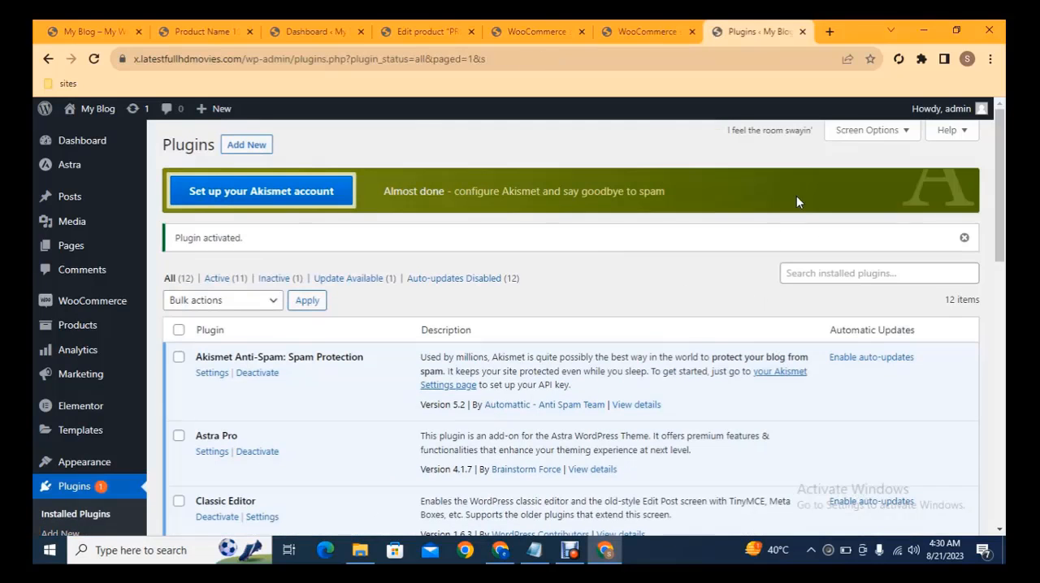
# Step: Find Payment Plugins for PayPal WooCommerce among the installed plugins and open its settings
pyautogui.scroll(-4, 796, 196)
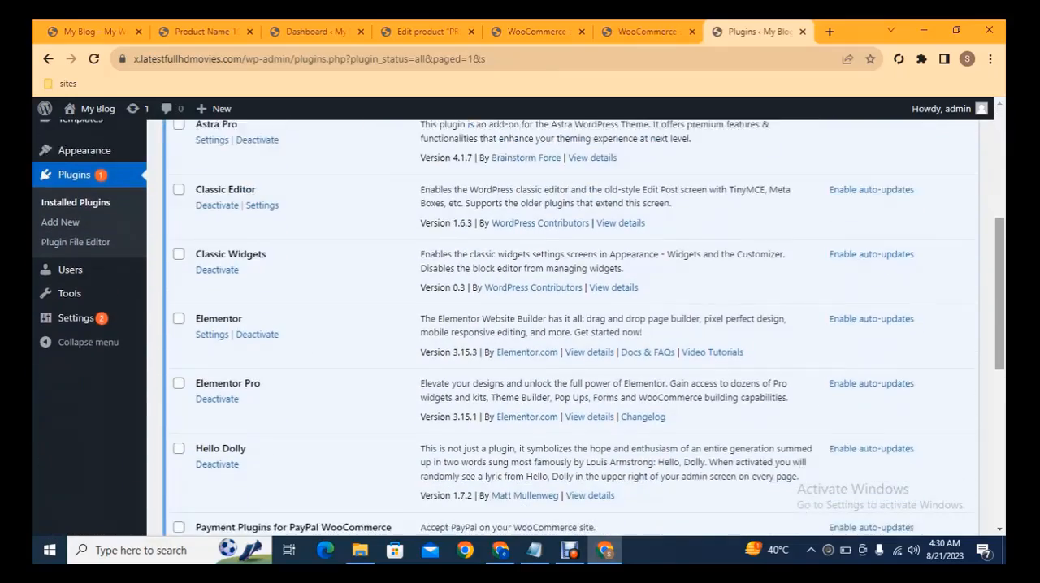
pyautogui.scroll(-3, 559, 311)
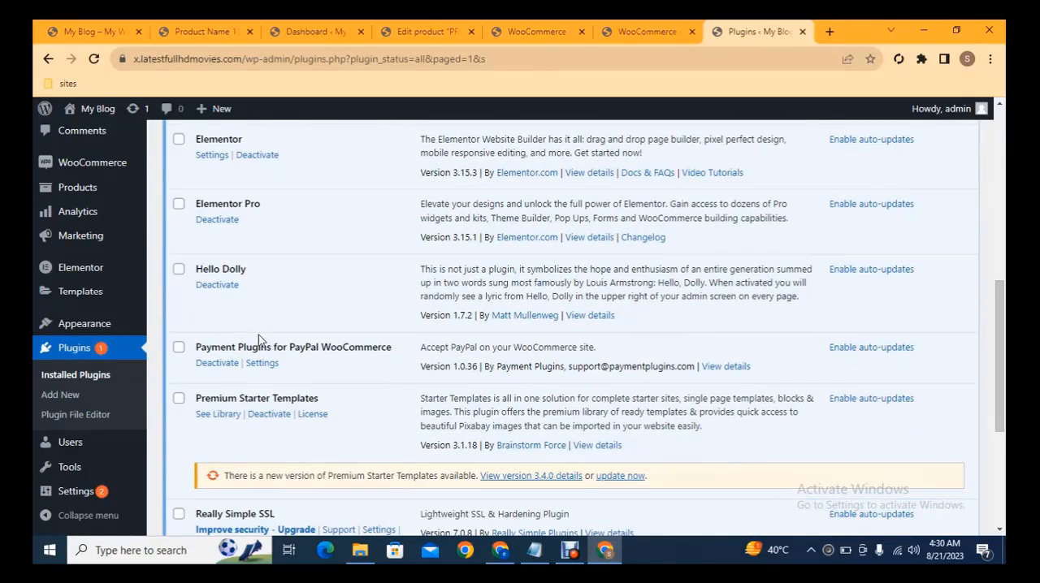
pyautogui.click(262, 365)
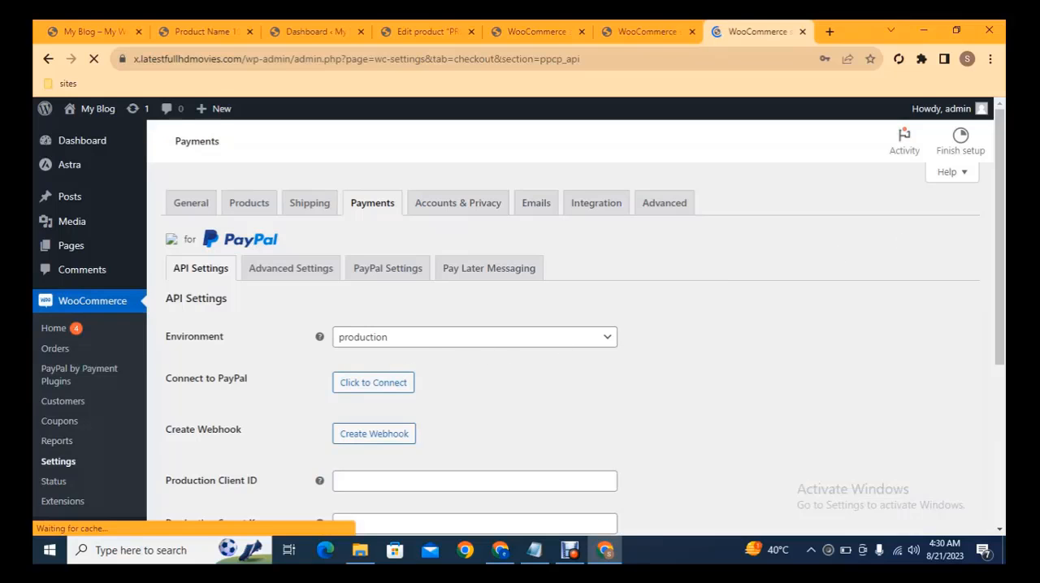
# Step: Bring up and close the PayPal connection window, and examine the plugin's API settings through the webhook and debug options
pyautogui.moveTo(1001, 128); pyautogui.dragTo(1004, 164)
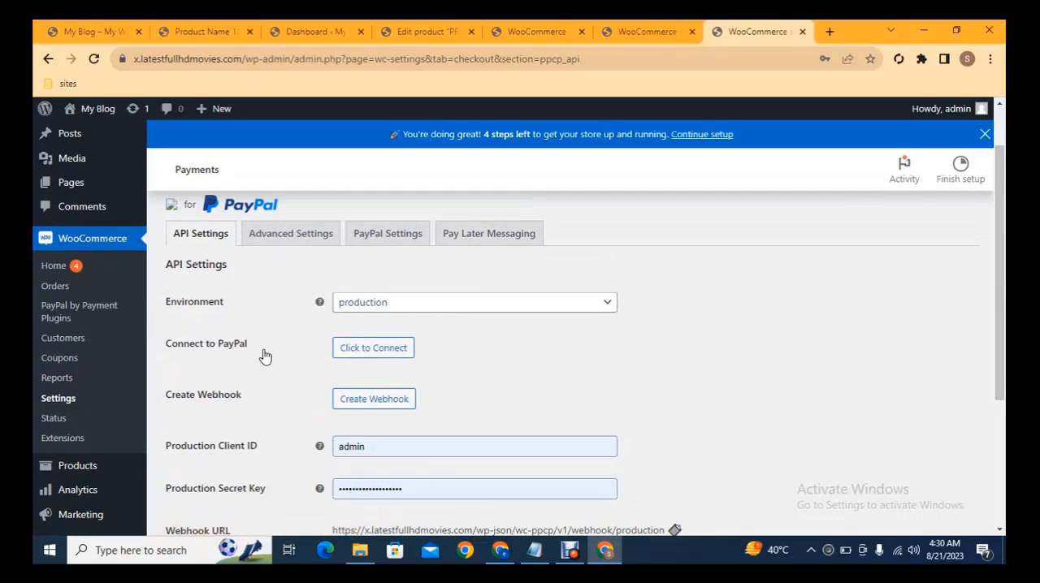
pyautogui.click(388, 355)
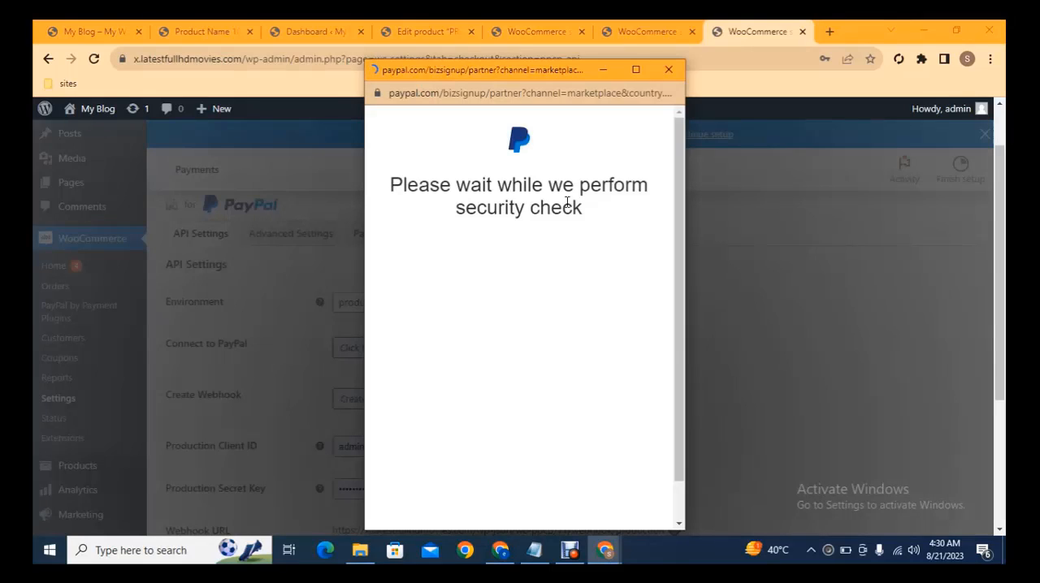
pyautogui.click(669, 69)
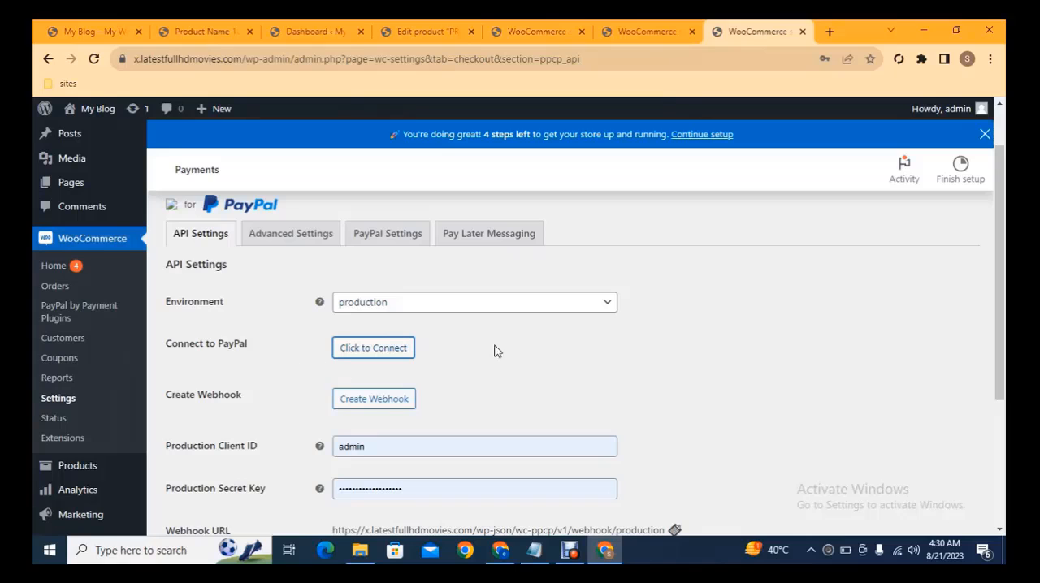
pyautogui.scroll(-2, 975, 284)
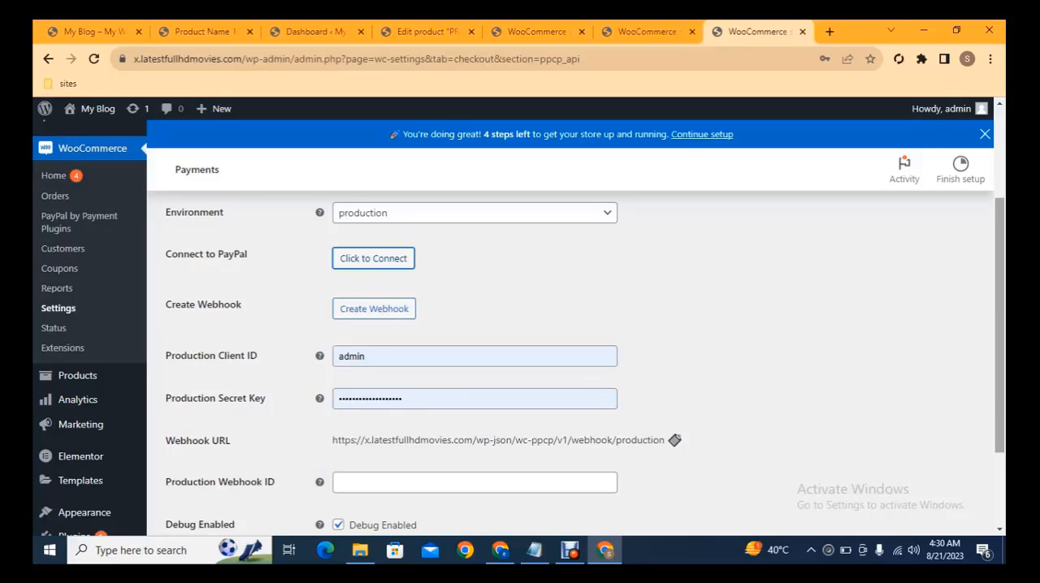
pyautogui.moveTo(998, 269); pyautogui.dragTo(996, 321)
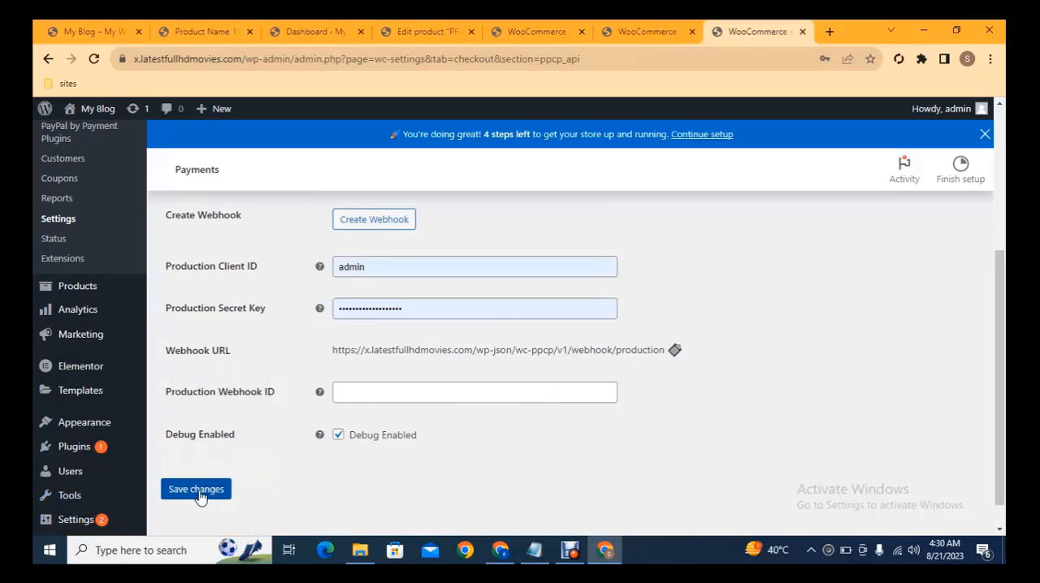
pyautogui.scroll(3, 985, 321)
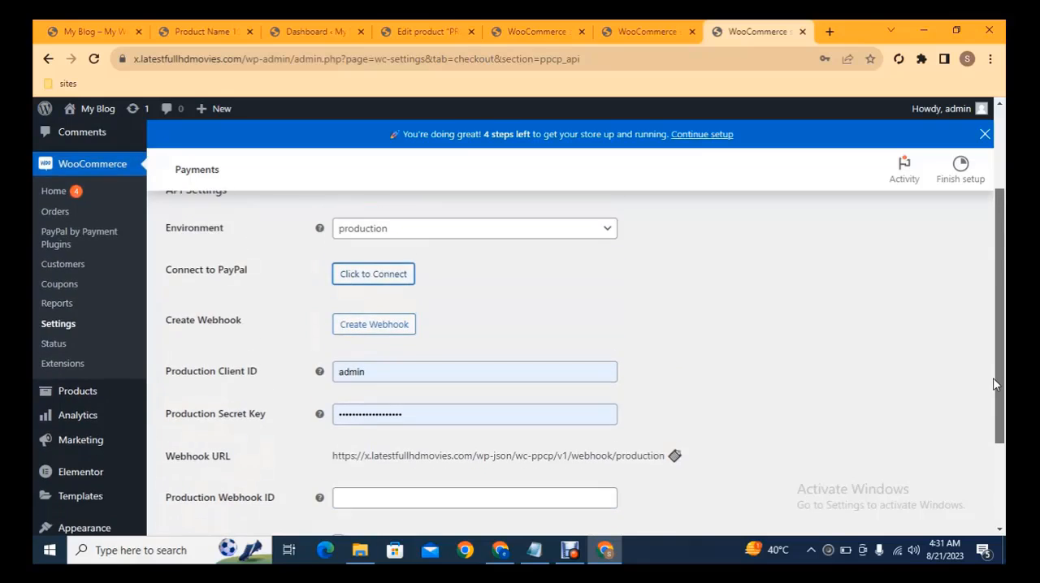
pyautogui.scroll(1, 984, 320)
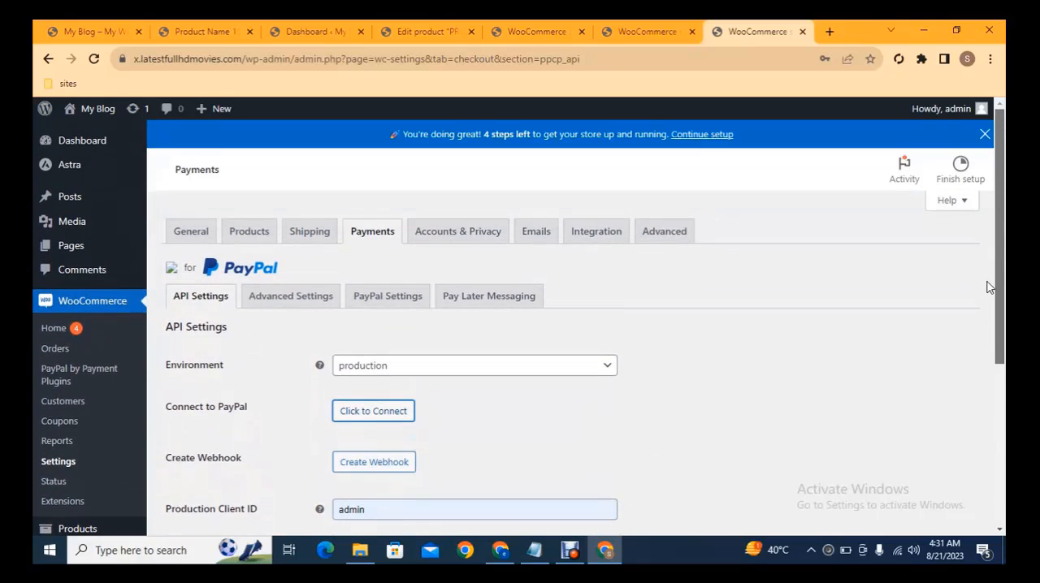